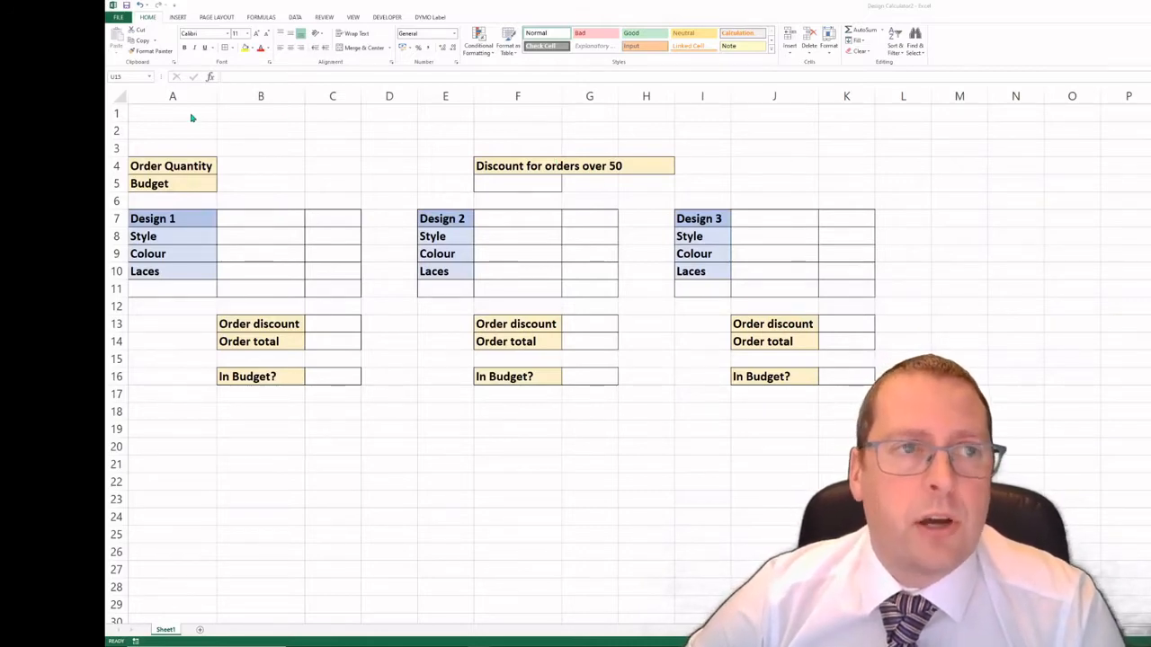
- Merge and centre cells A1:K1 and enter the title "Design Calculator for Trainers"
drag(186, 118, 831, 115)
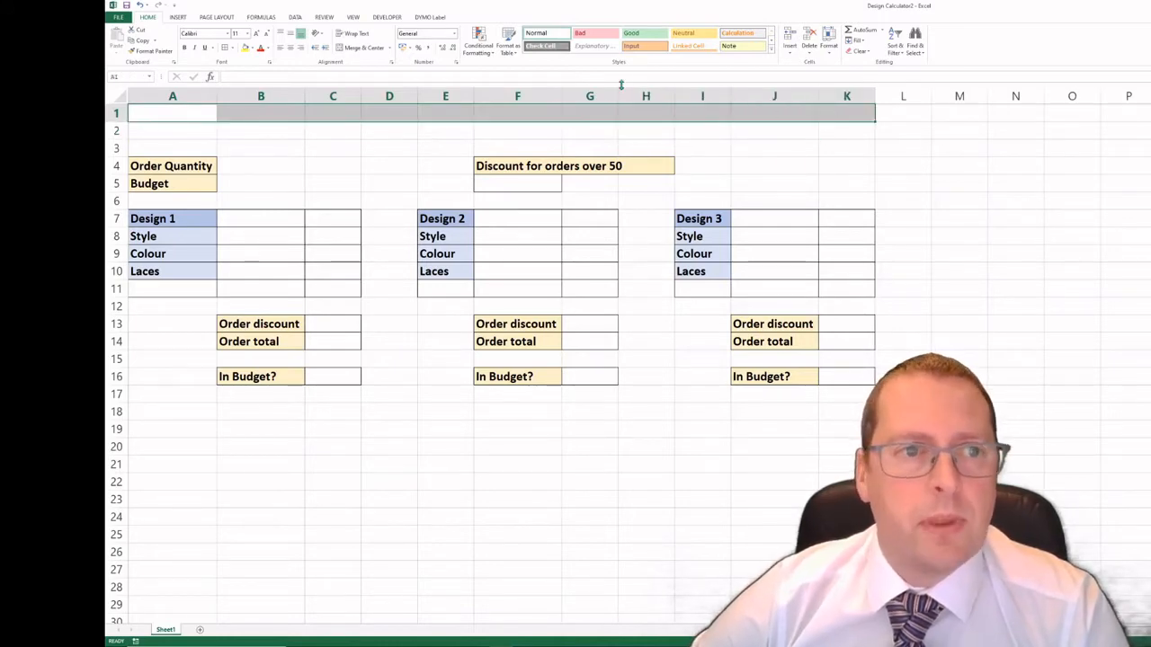
click(350, 50)
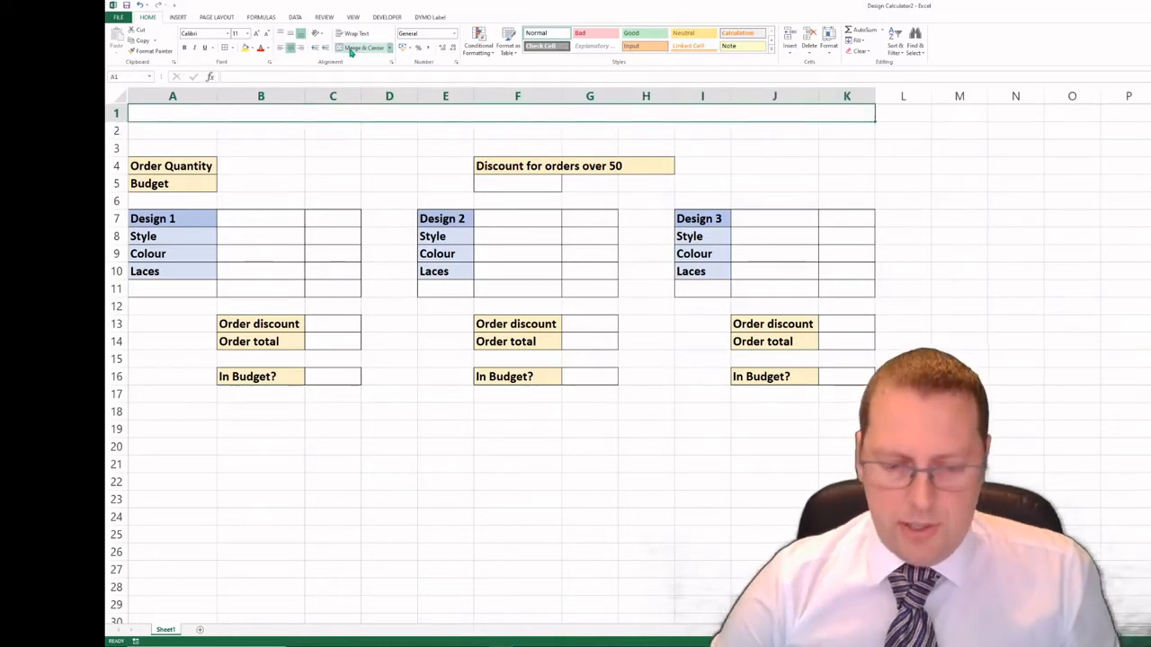
text(D)
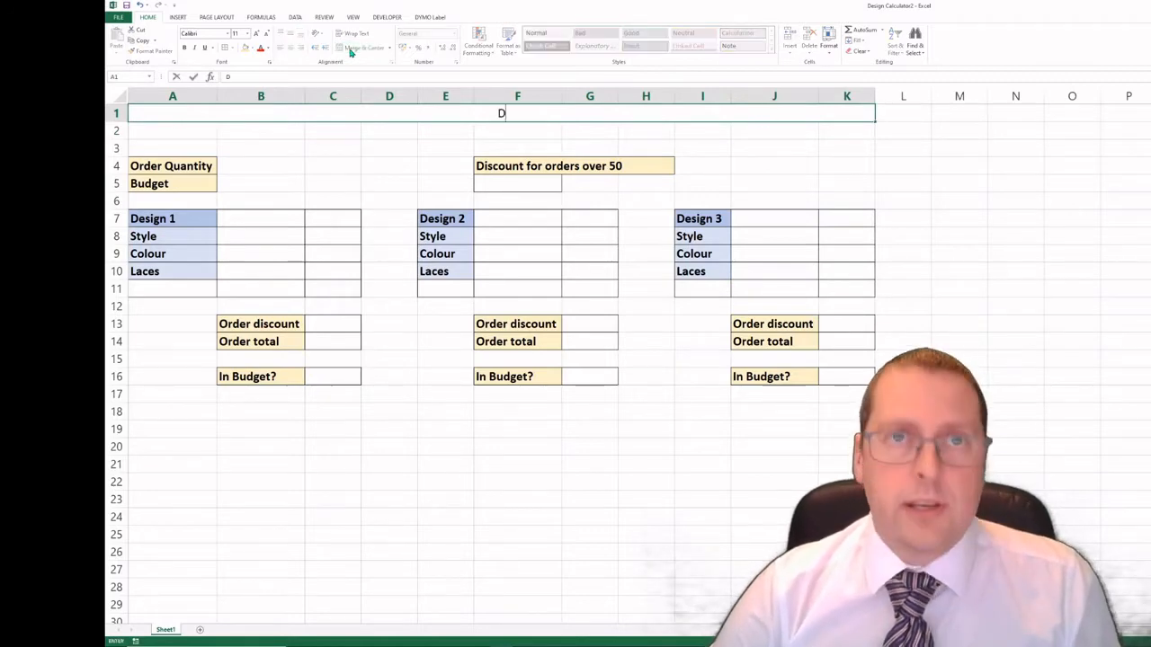
text(esign Cal)
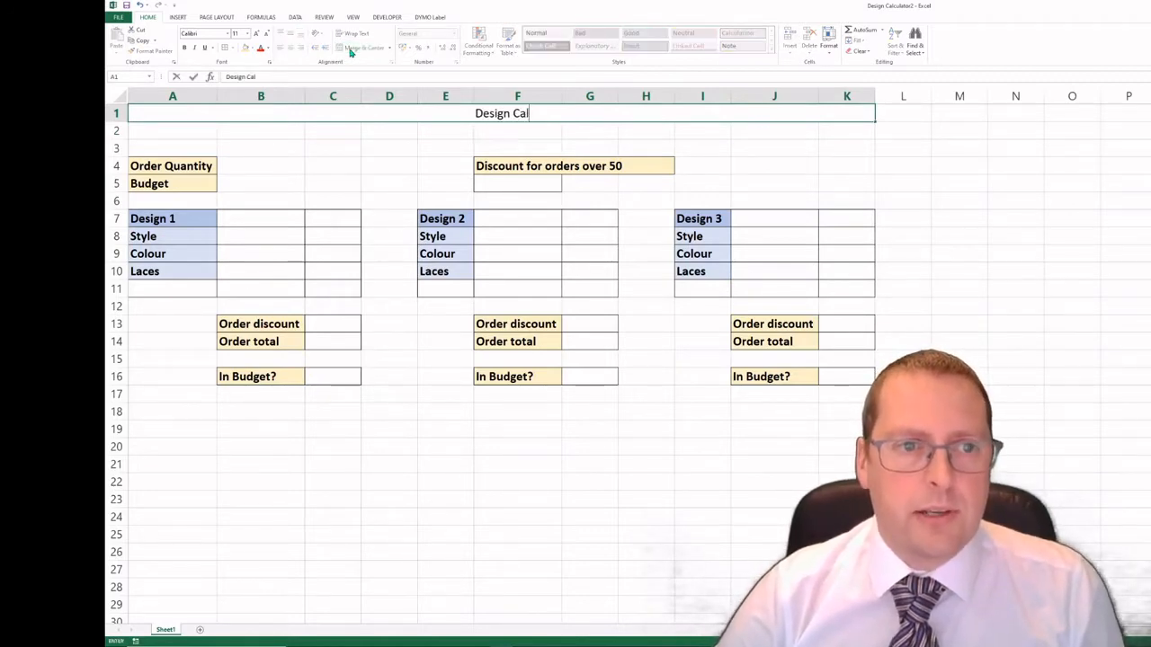
text(culator )
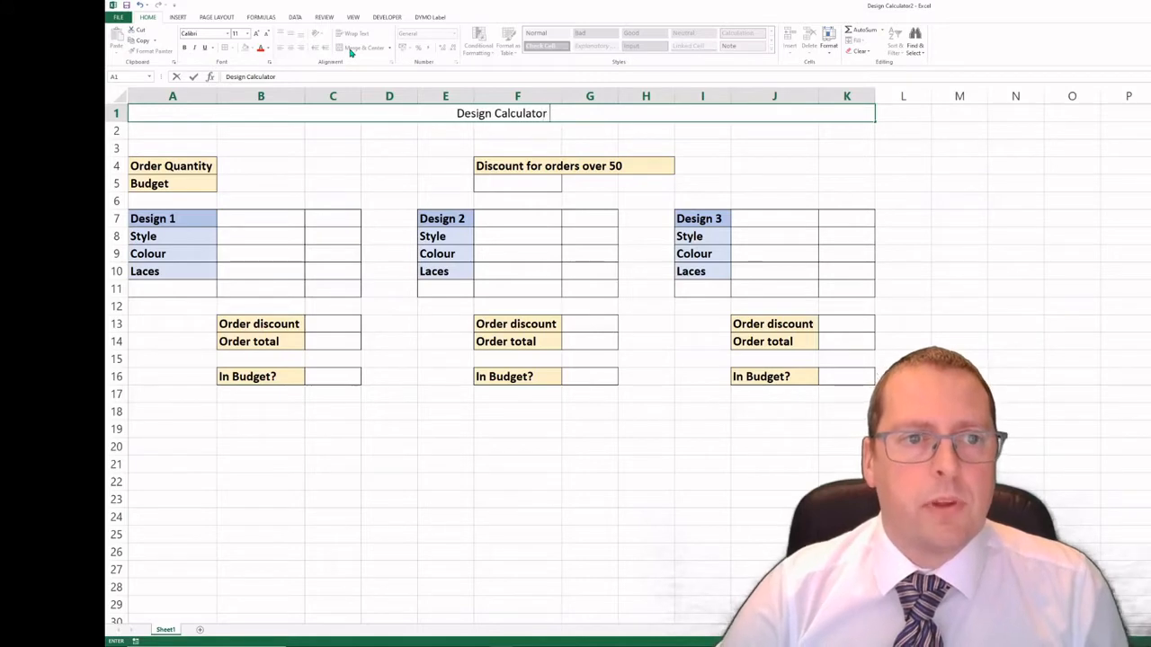
text(for Train)
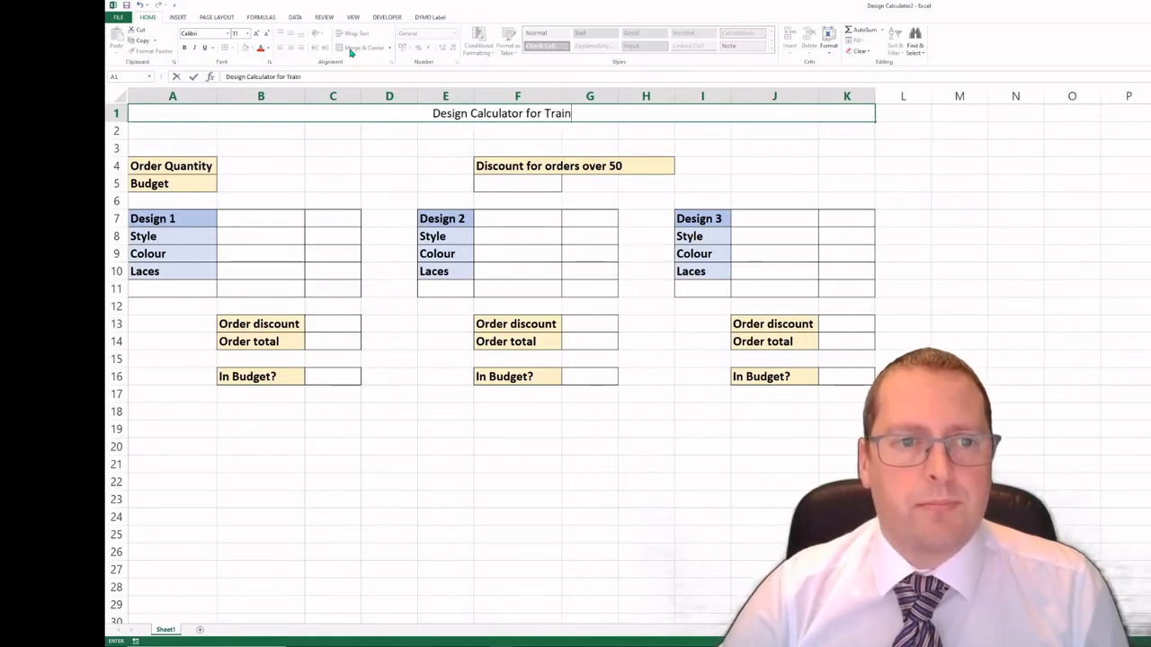
text(ers)
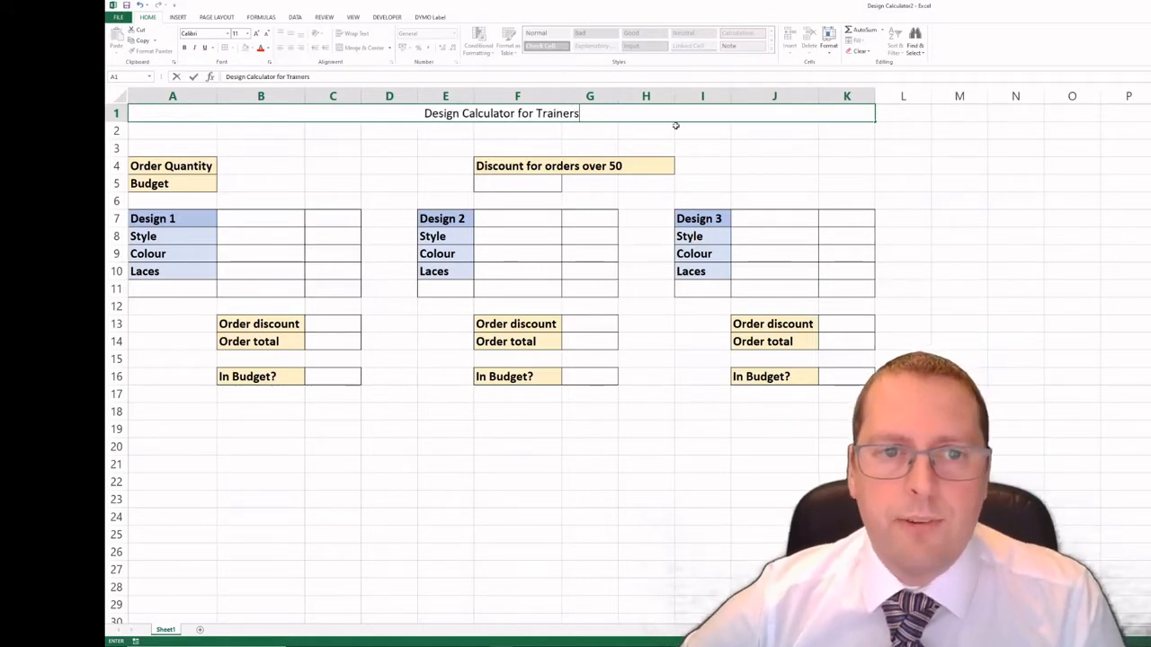
click(742, 148)
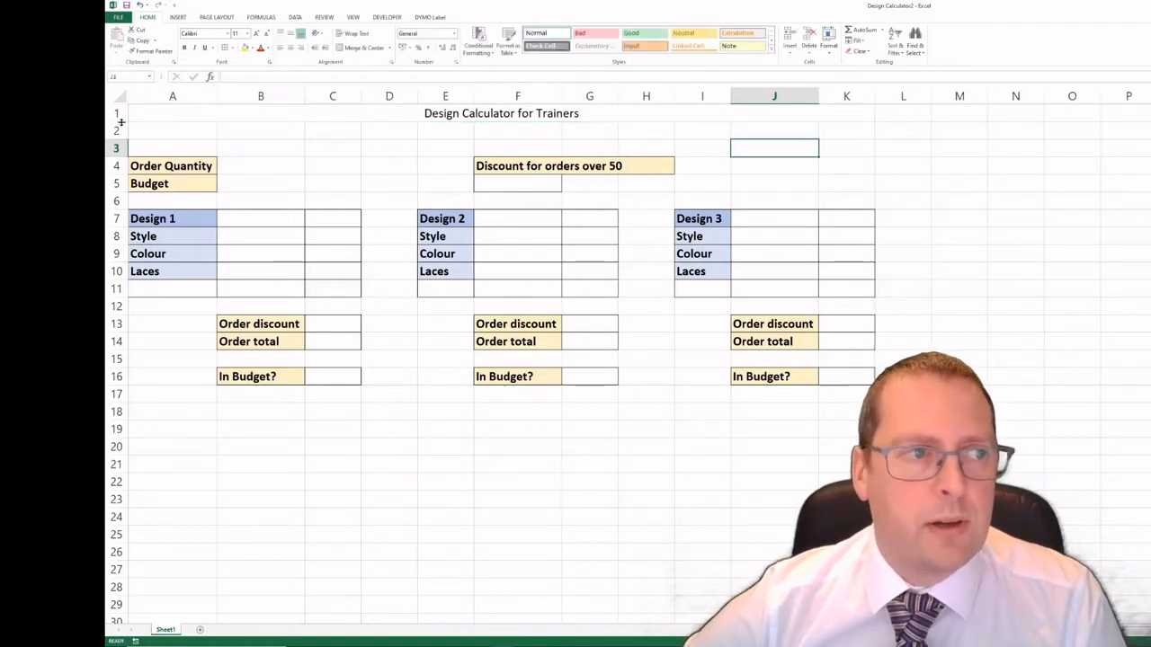
- Increase the height of row 1 to more than double and align the title vertically in the middle
drag(117, 121, 116, 146)
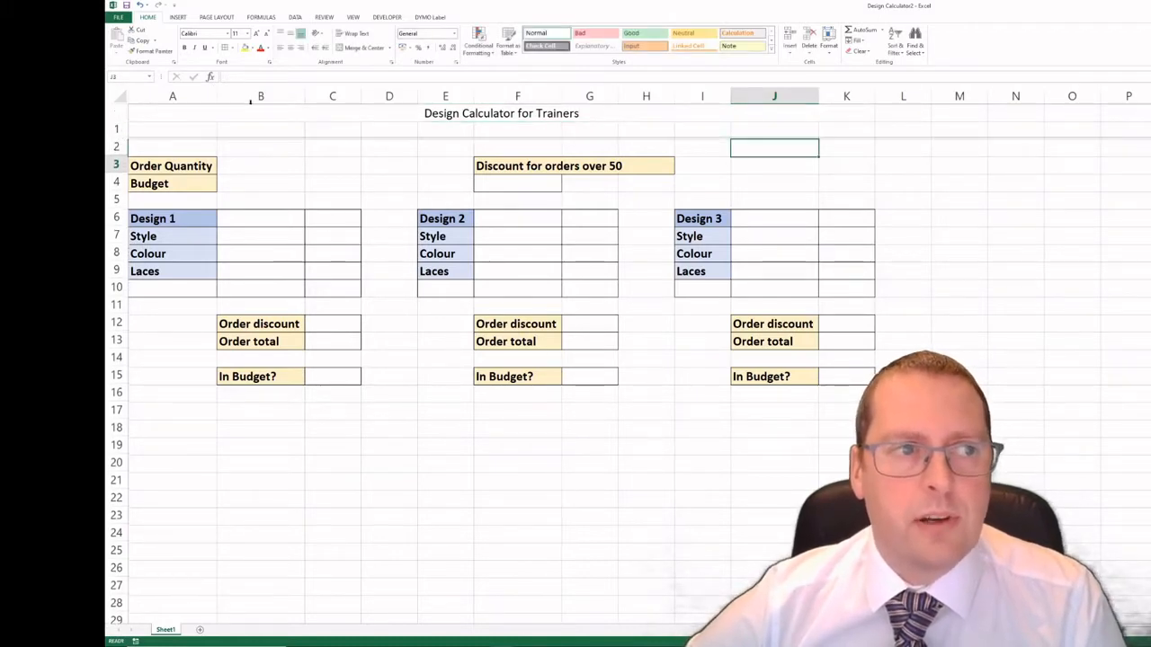
click(279, 119)
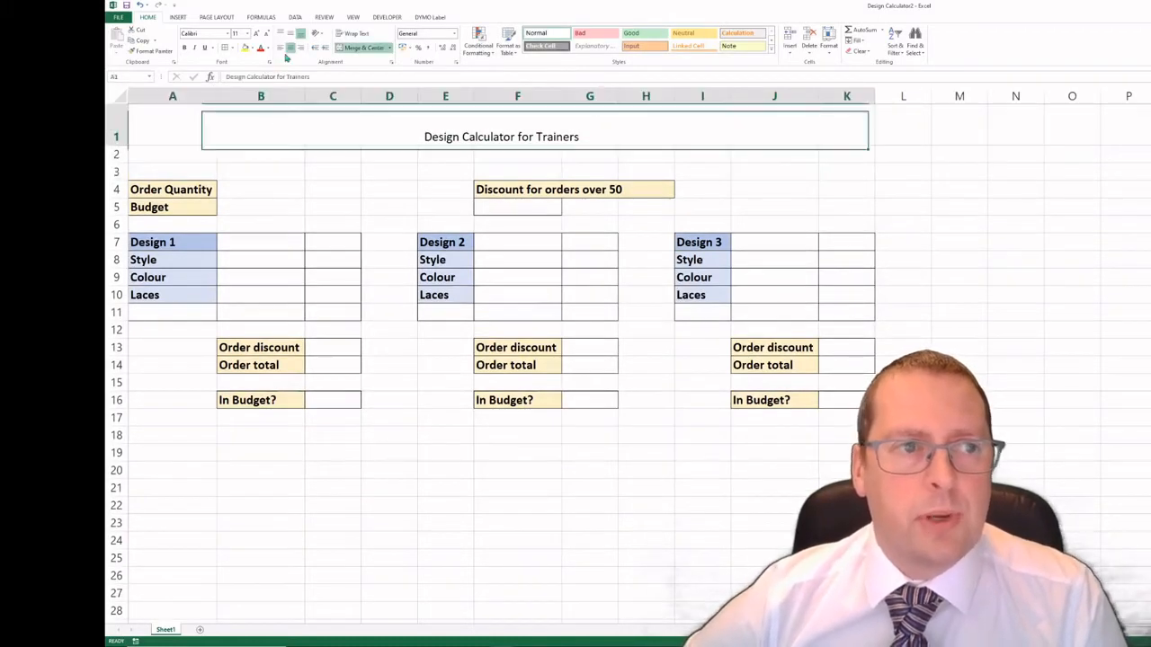
click(293, 36)
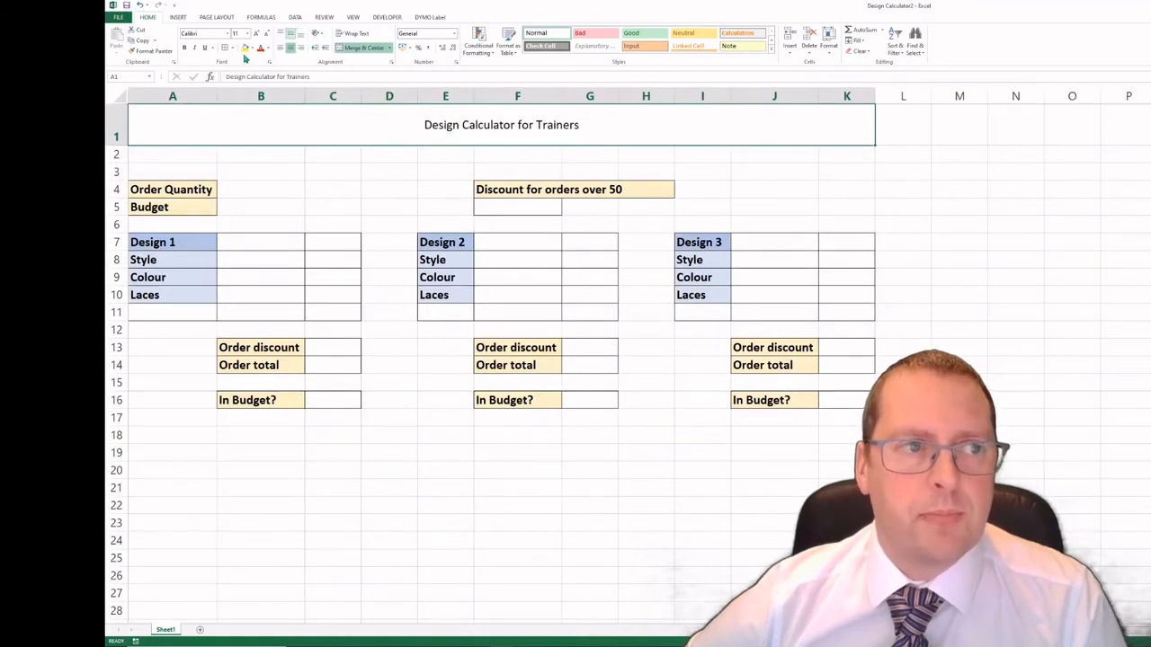
- Enlarge the font size of the title in row 1 to 22
click(255, 34)
click(255, 35)
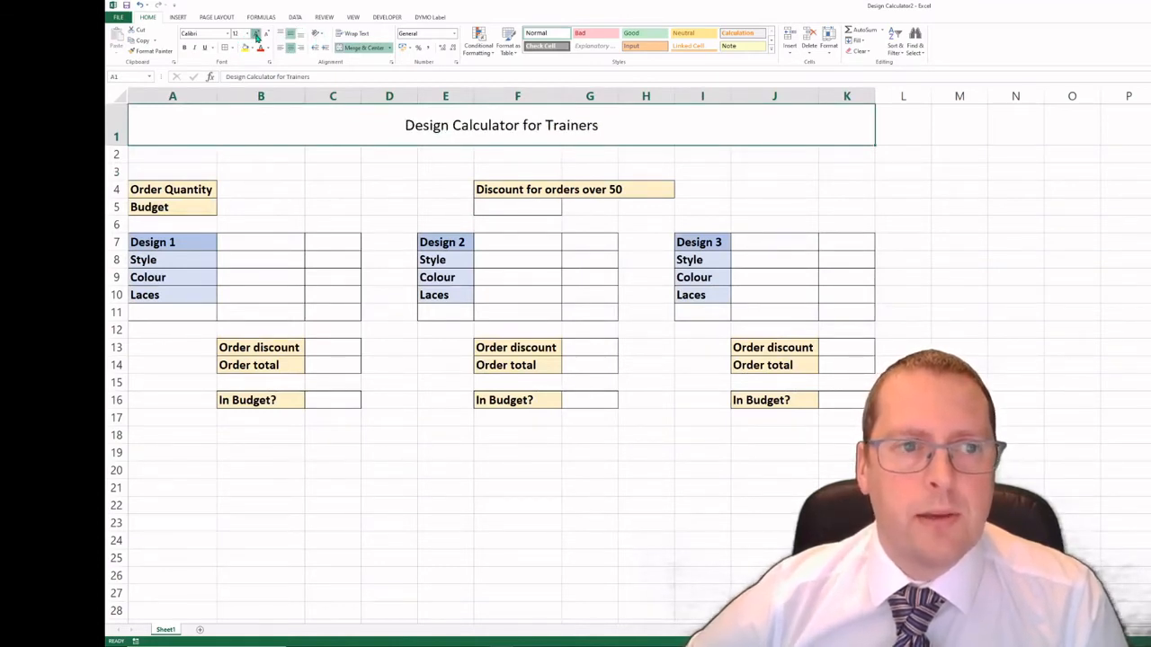
click(255, 34)
click(256, 34)
click(256, 34)
click(255, 34)
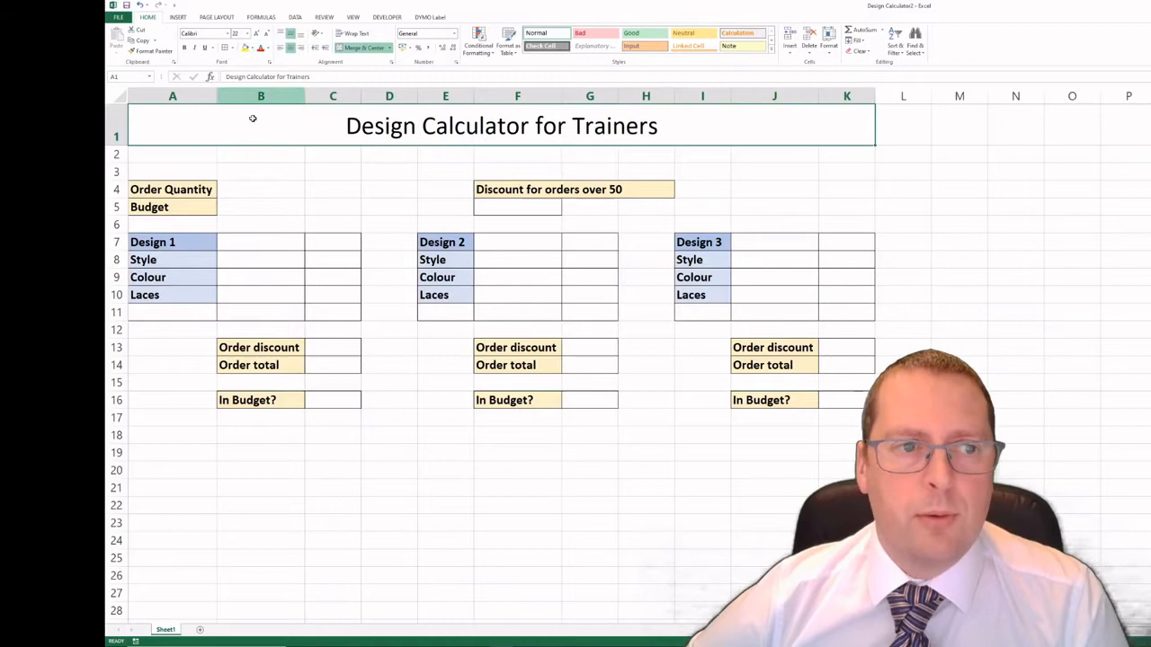
click(245, 175)
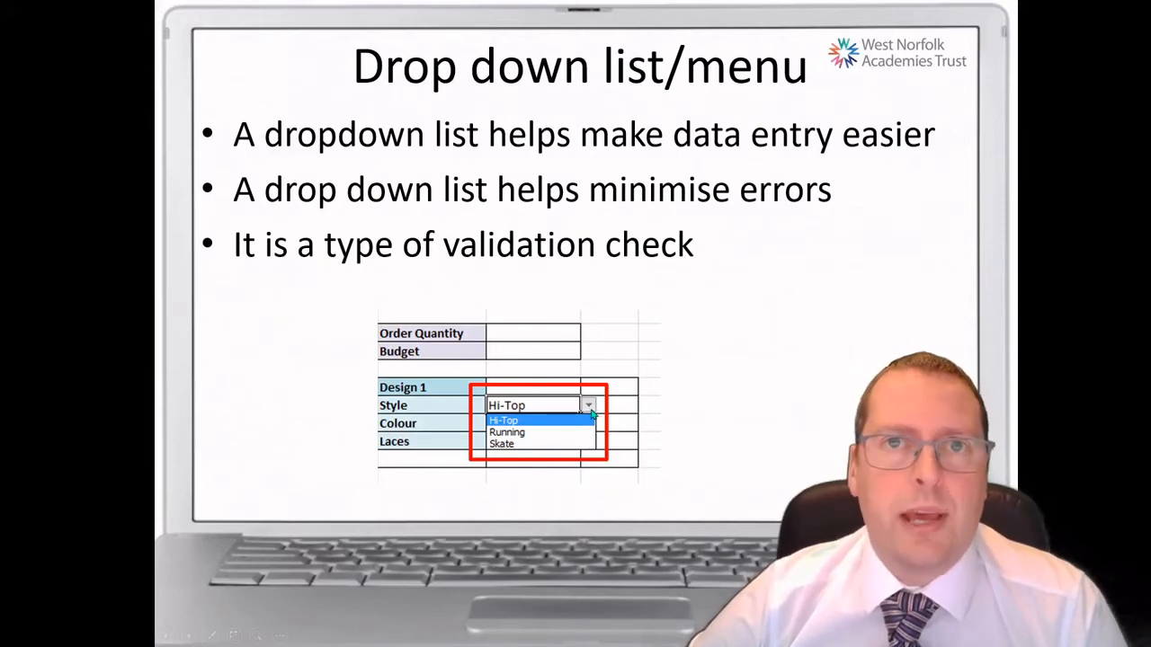
click(813, 466)
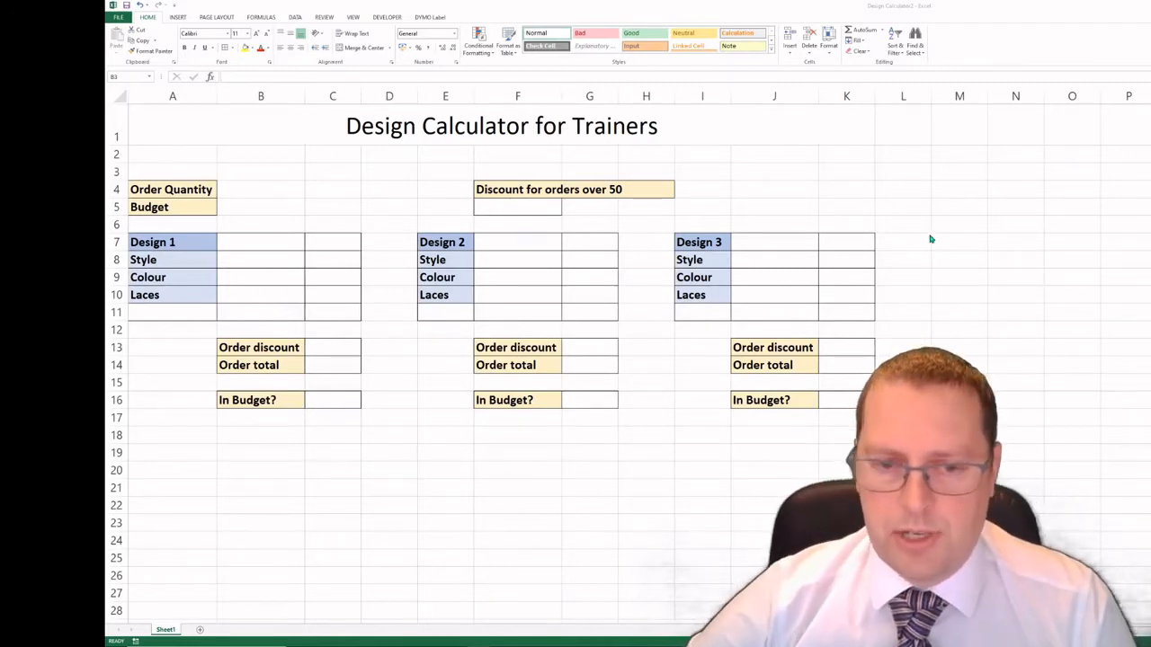
click(962, 241)
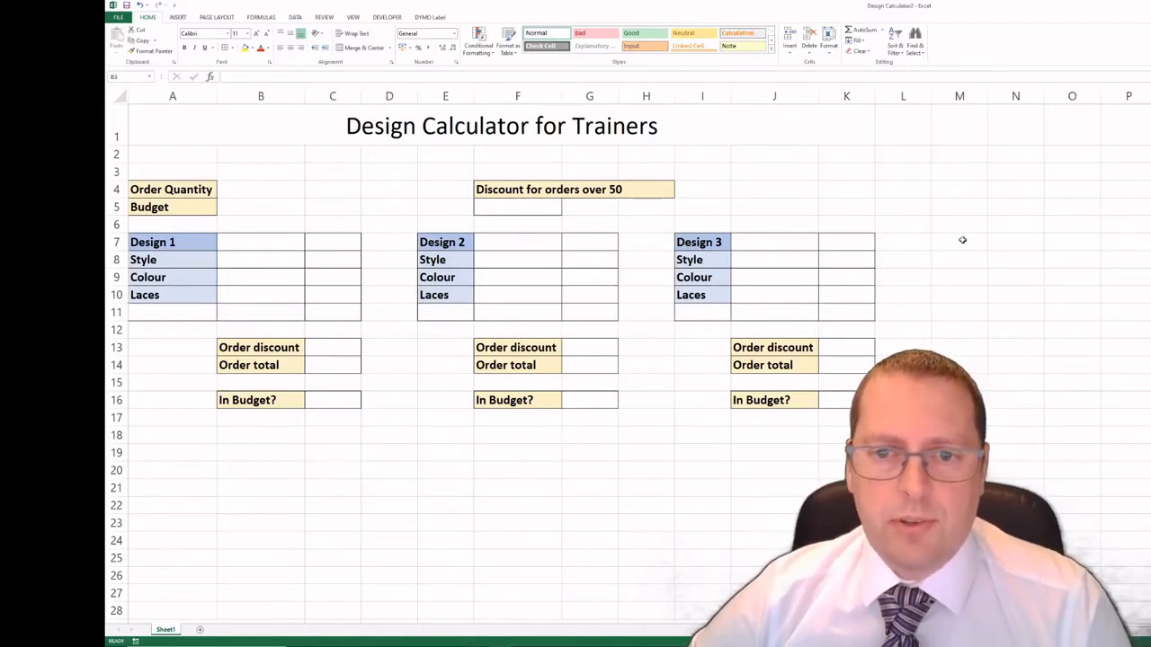
click(962, 241)
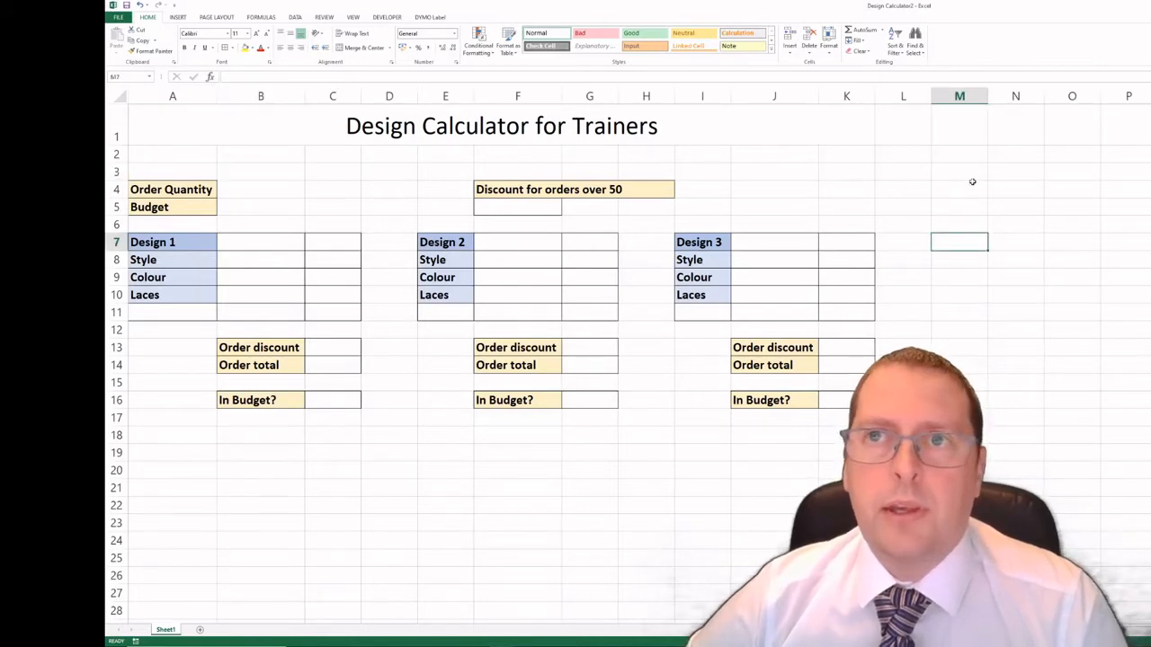
- Enter the style options Hi-Top, Running and Skate in cells O4 to O6
click(1068, 230)
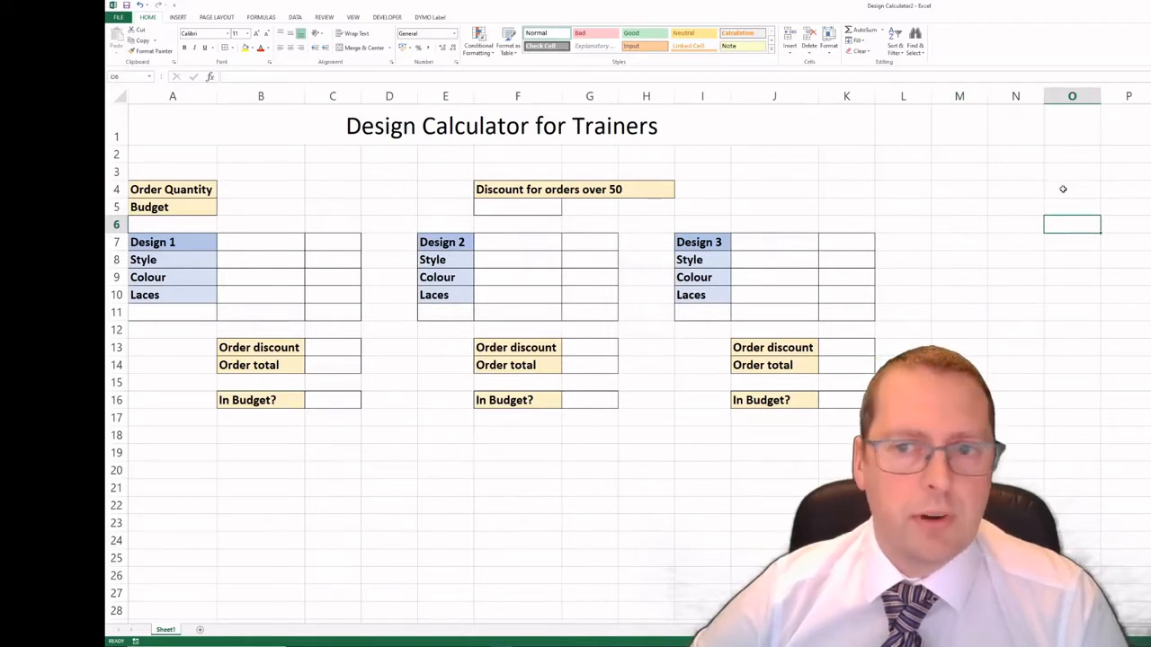
click(1063, 191)
text(Hi)
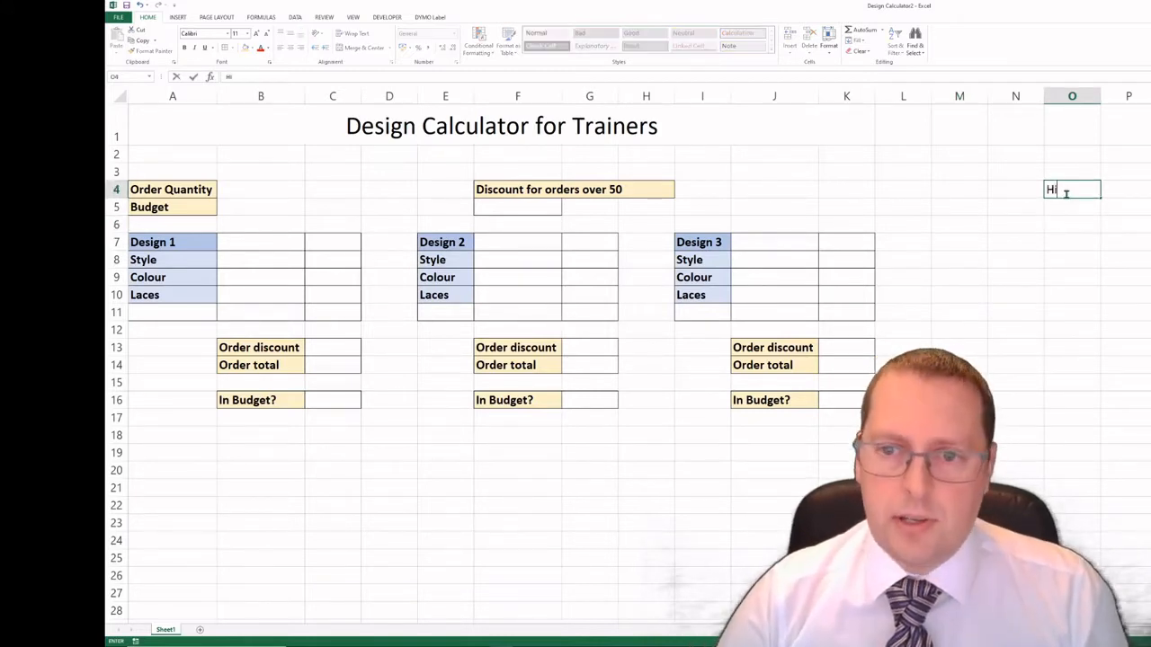
text(-Top)
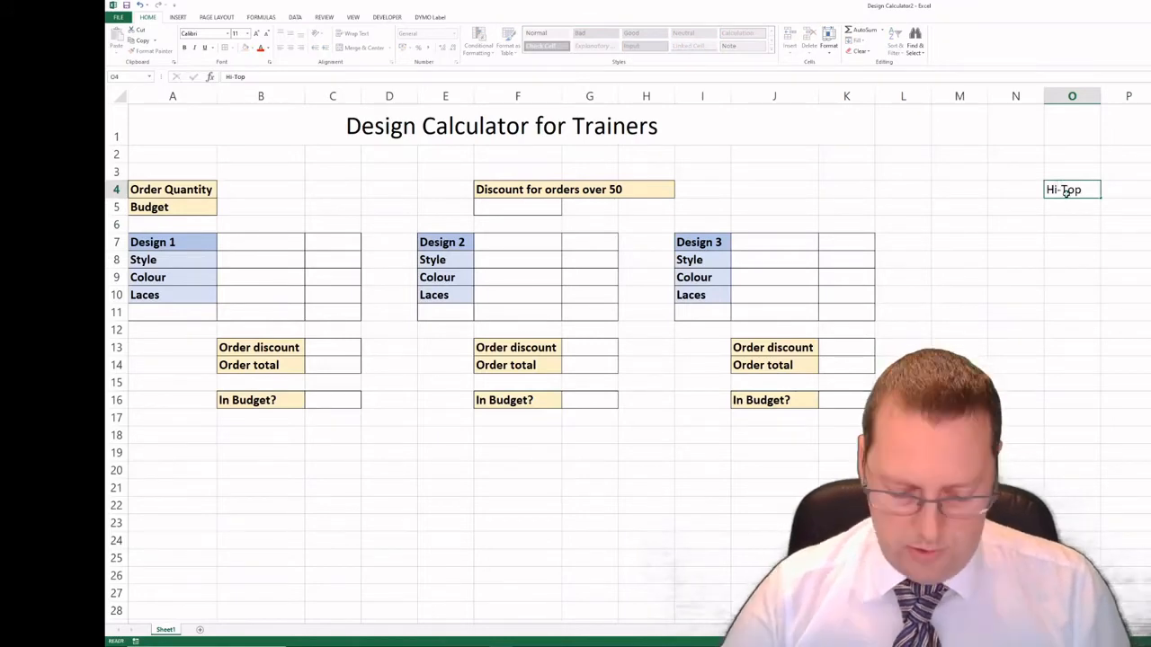
key(Return)
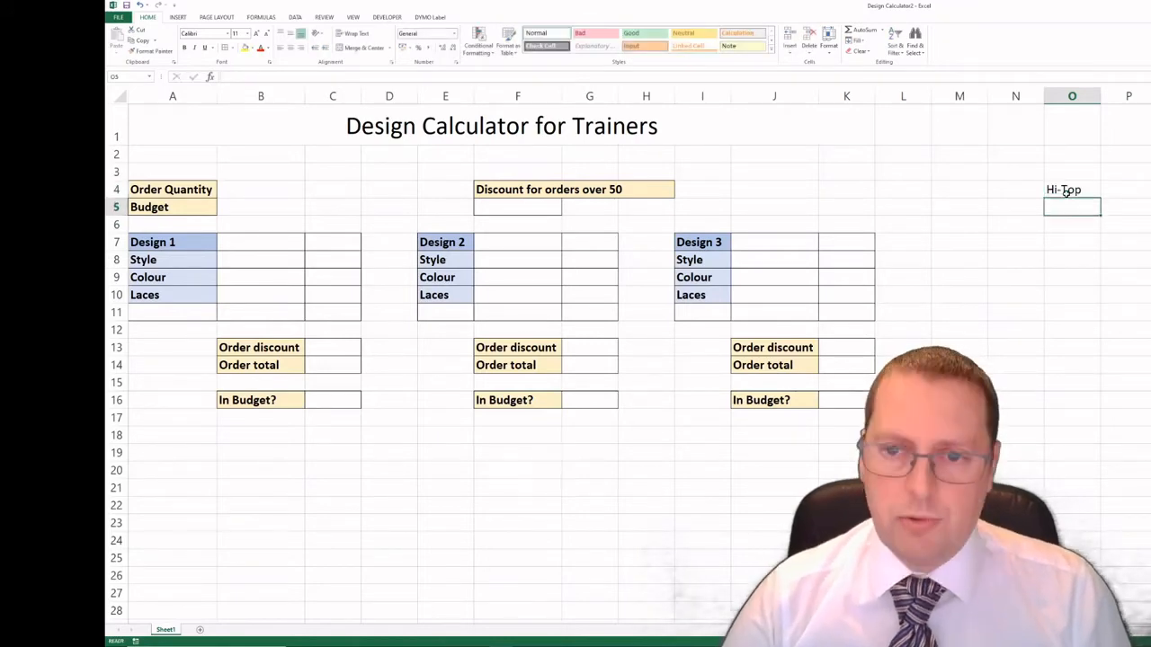
text(Running)
key(Return)
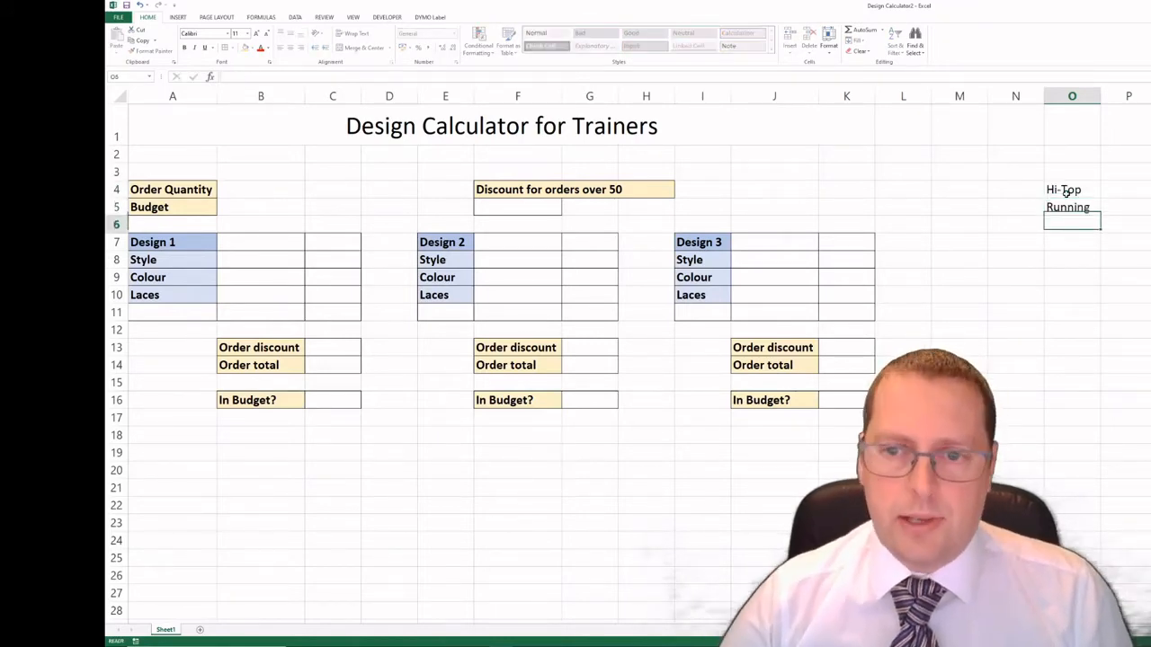
text(Skate)
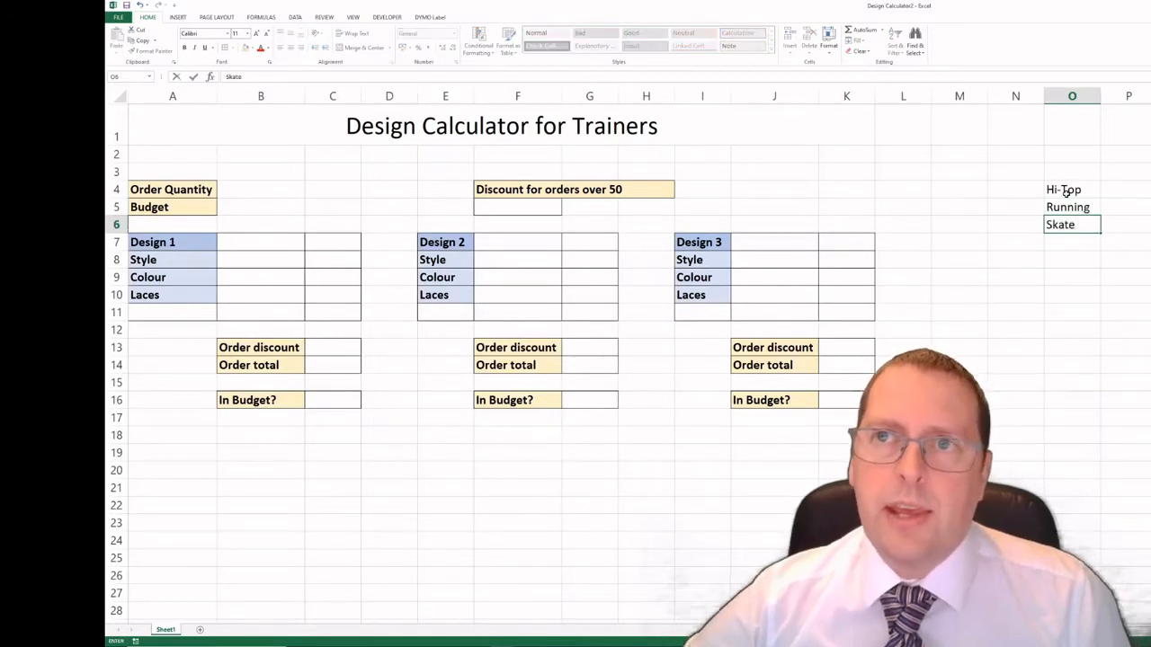
click(1071, 263)
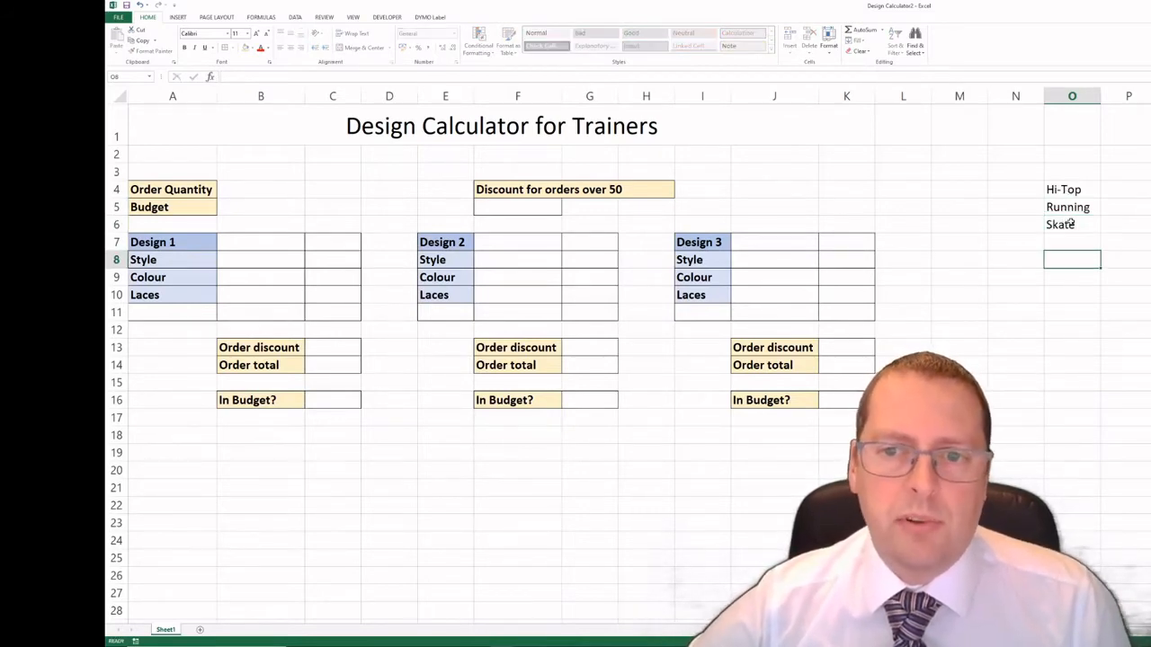
- Apply a thick box border around the style options in cells O4:O6
drag(1070, 190, 1070, 225)
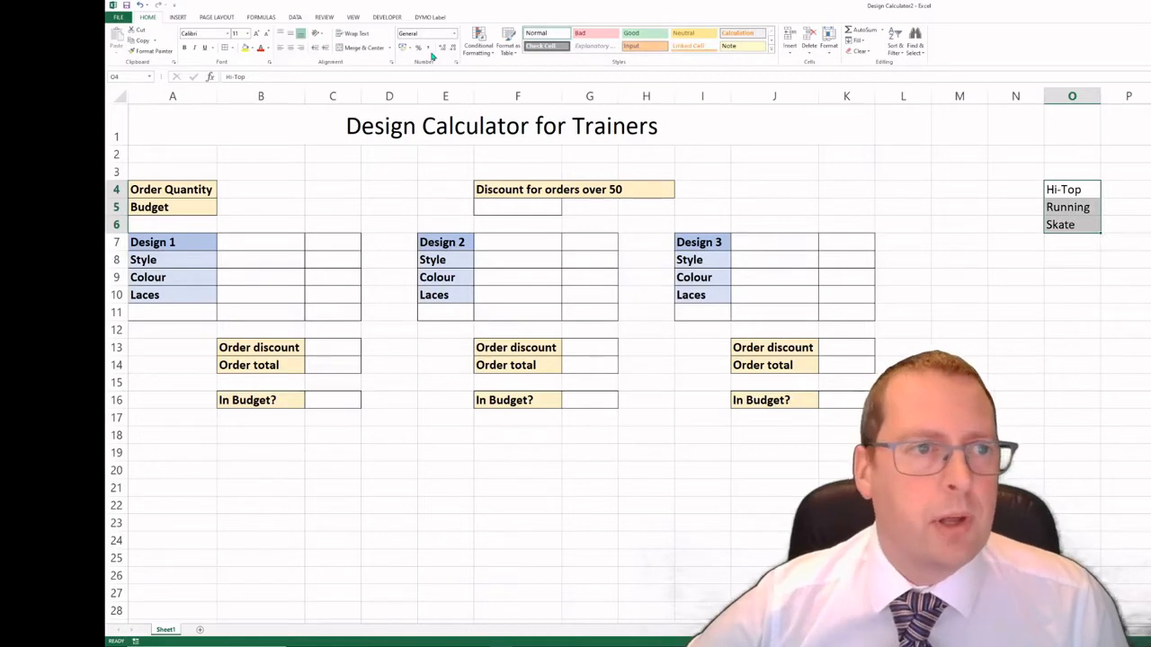
click(233, 49)
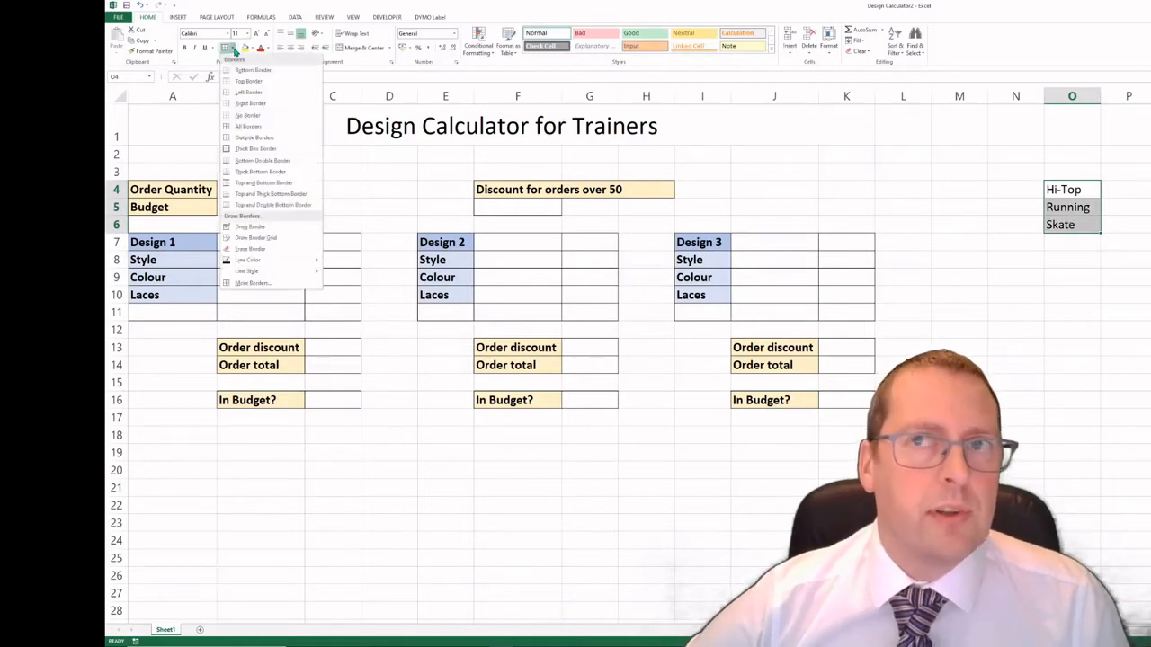
click(242, 148)
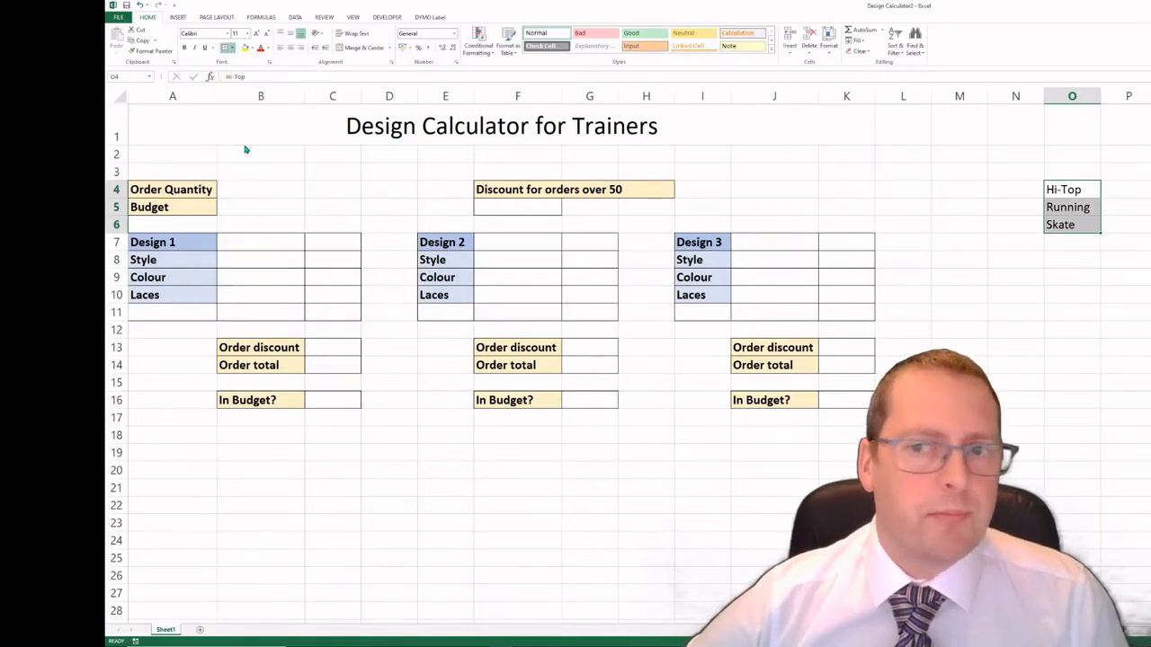
drag(1029, 437, 1059, 437)
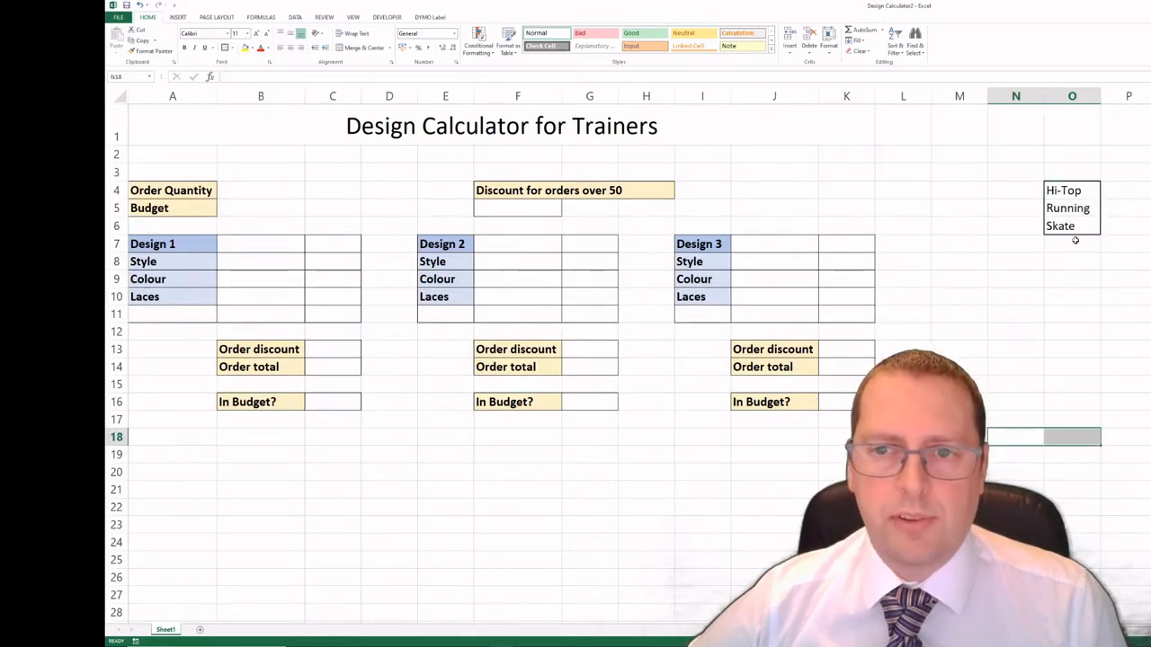
- Apply separate thick box borders around the empty ranges O7:O9 and O10:O12
drag(1071, 243, 1063, 278)
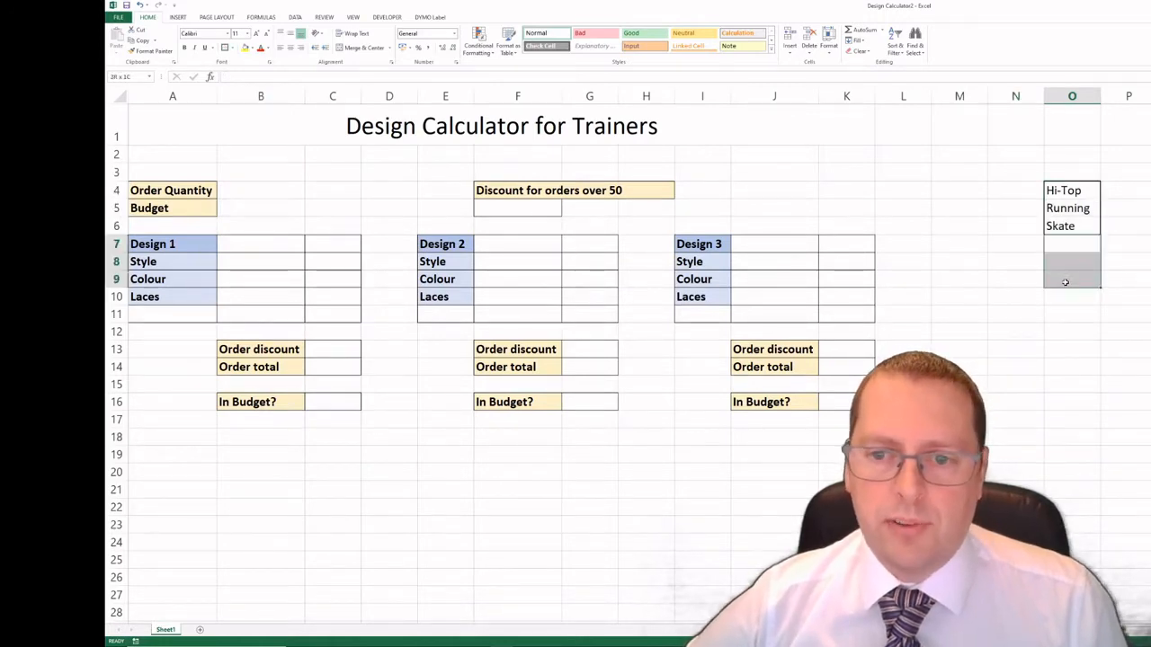
click(226, 48)
click(1056, 298)
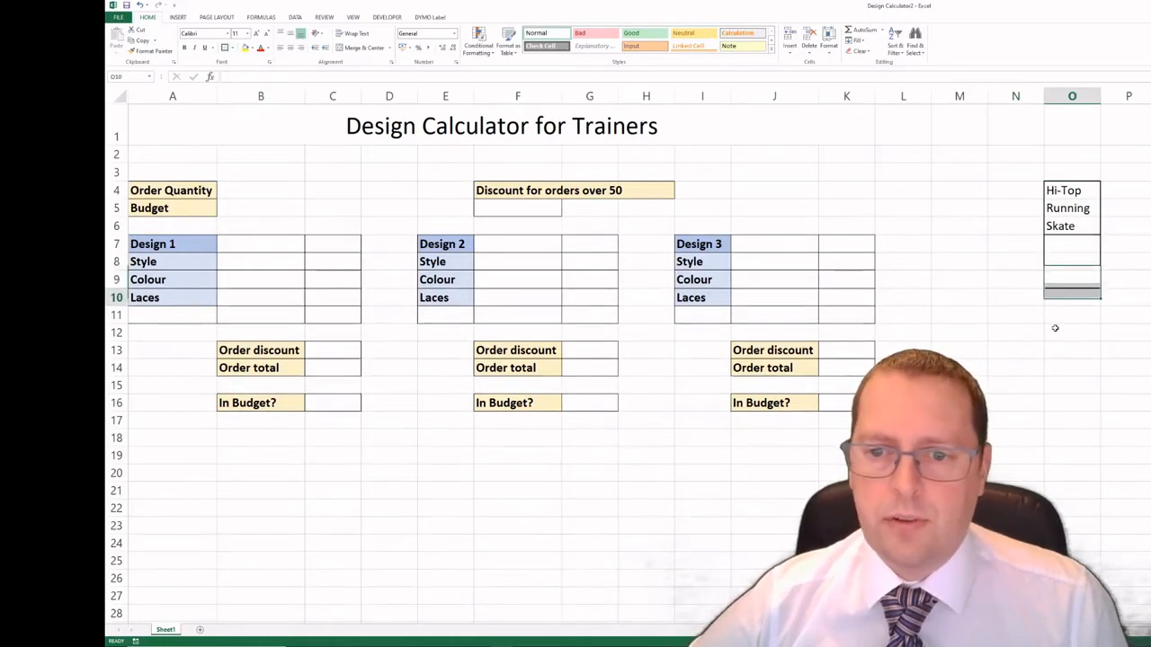
drag(1059, 315, 1058, 332)
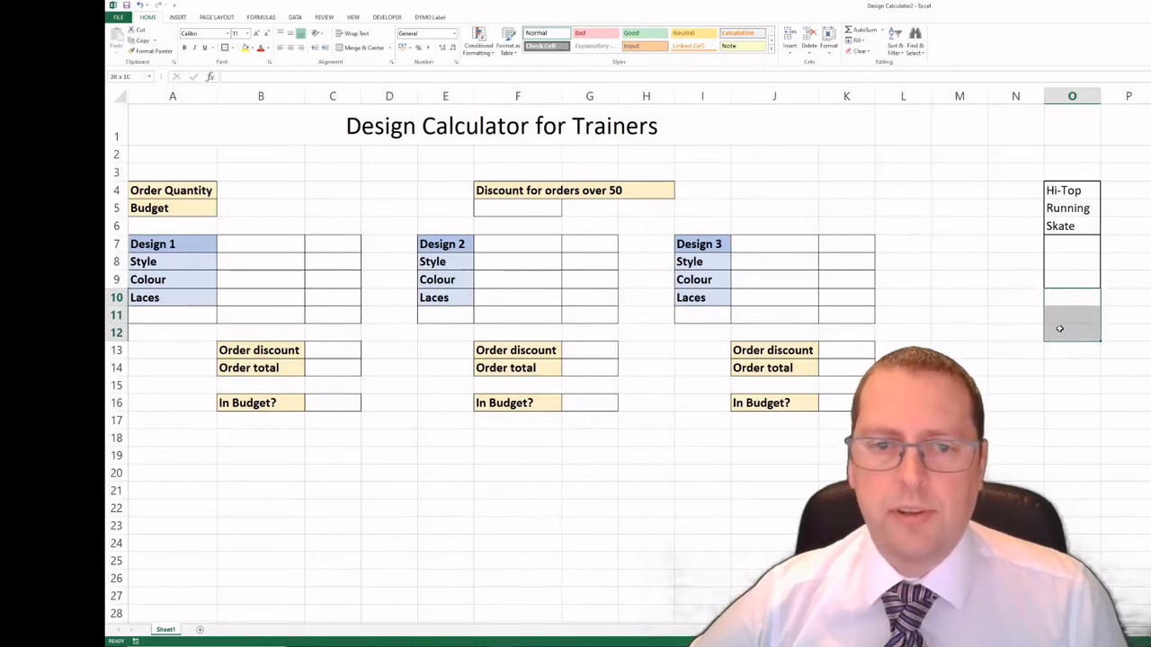
click(226, 48)
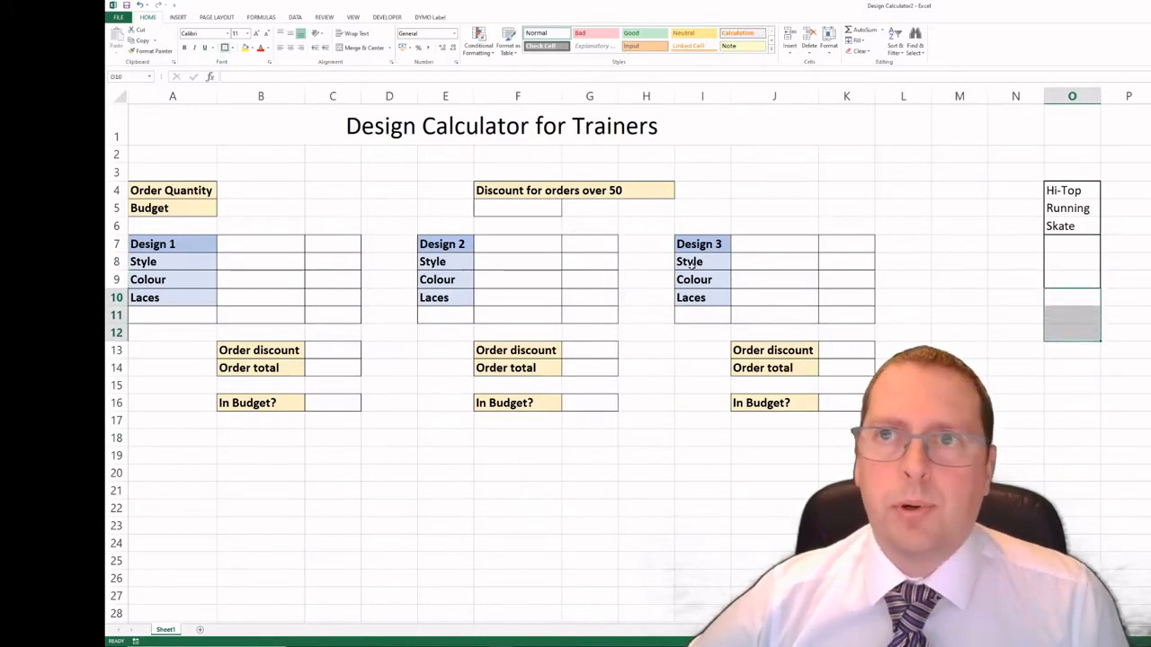
- Enter Blue in cell O7 as the first colour option
click(1069, 243)
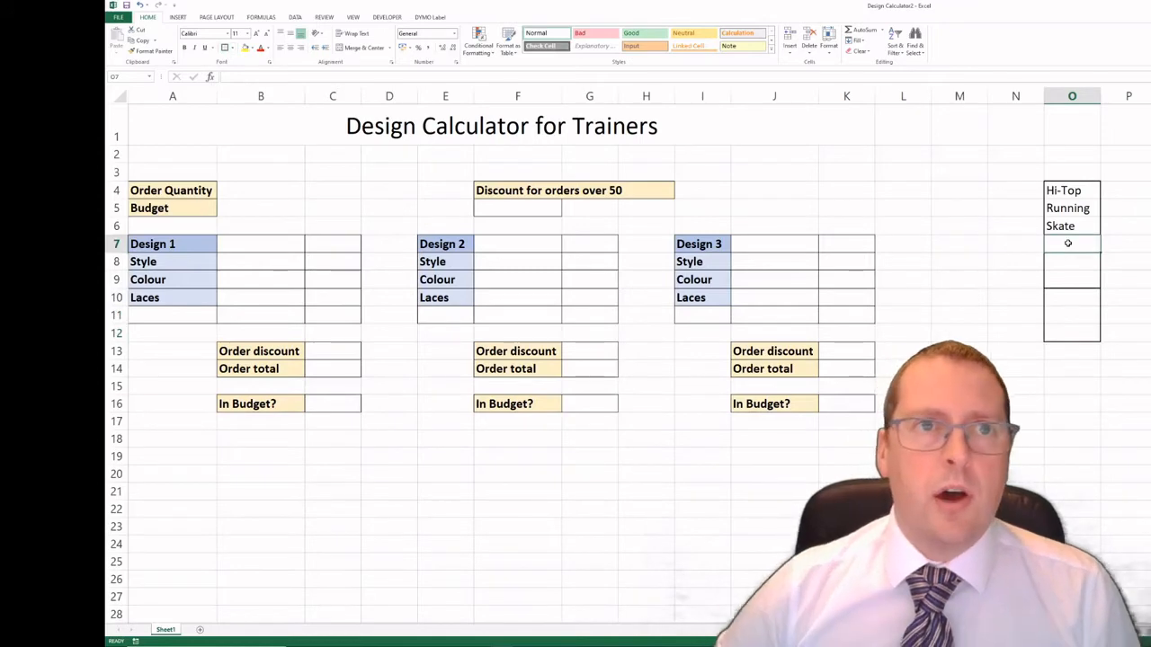
text(Blue)
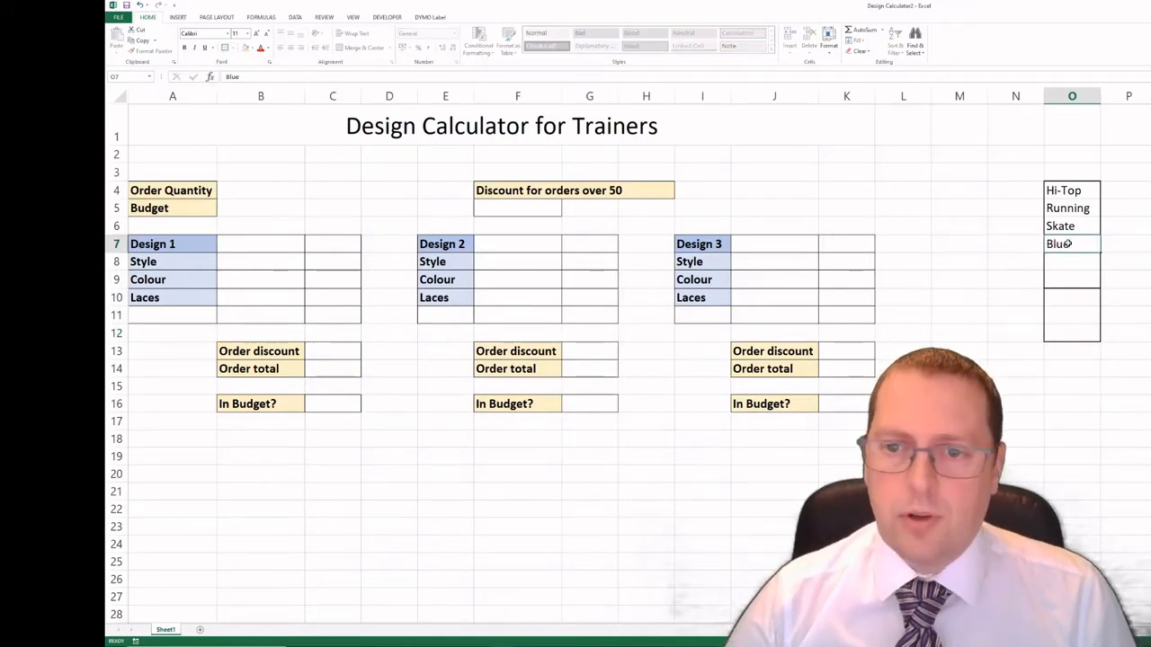
key(Return)
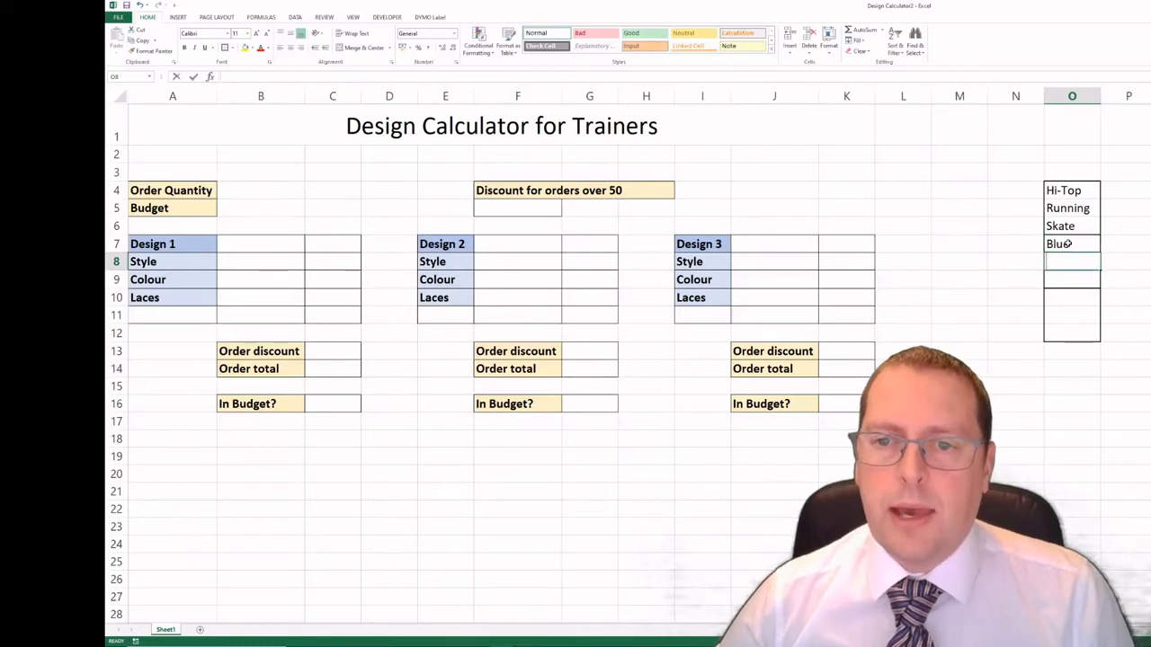
- Enter Green in cell O8 and Red in cell O9 to complete the colour options
text(Green)
key(Return)
text(Ted)
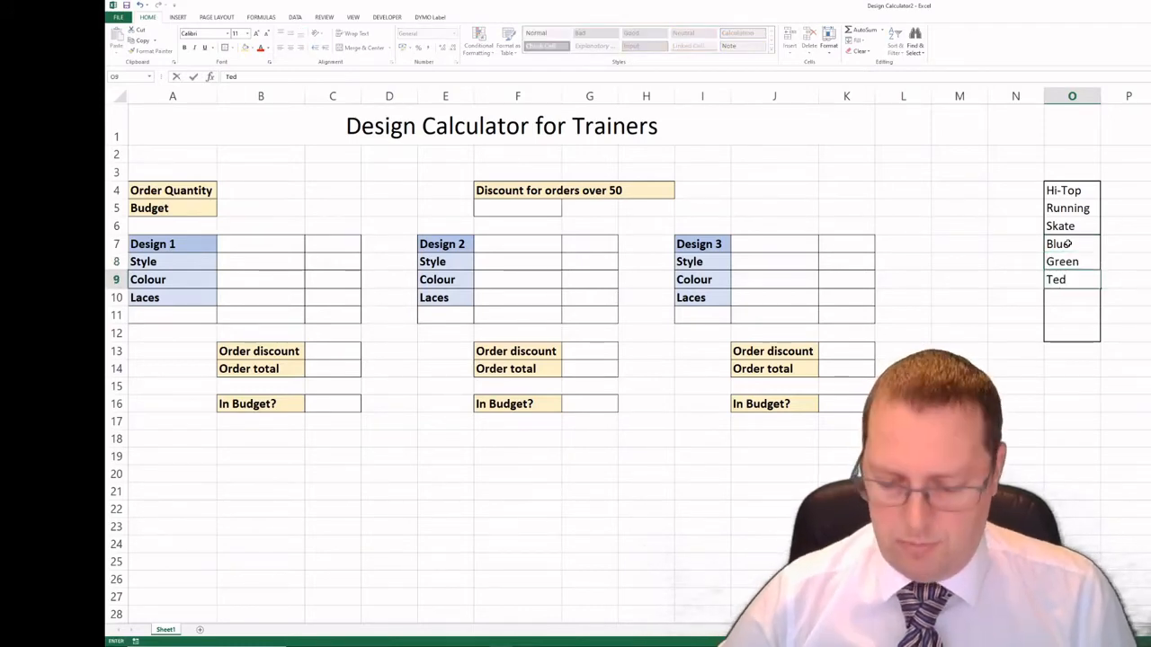
key(BackSpace)
key(BackSpace)
key(BackSpace)
text(Red)
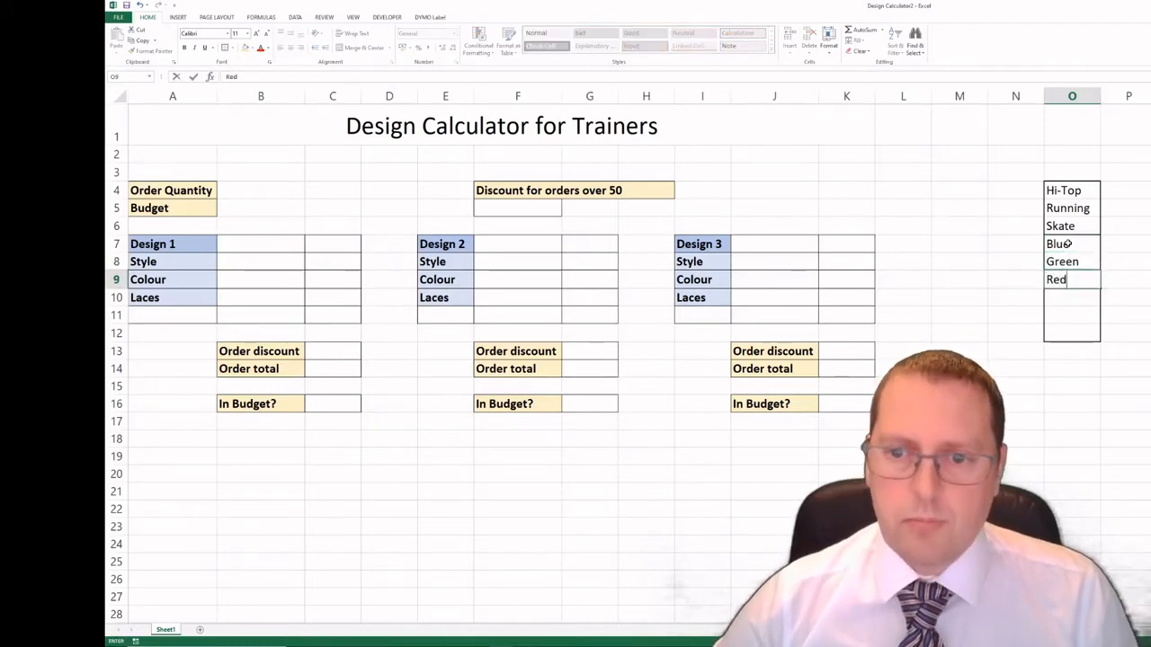
key(Return)
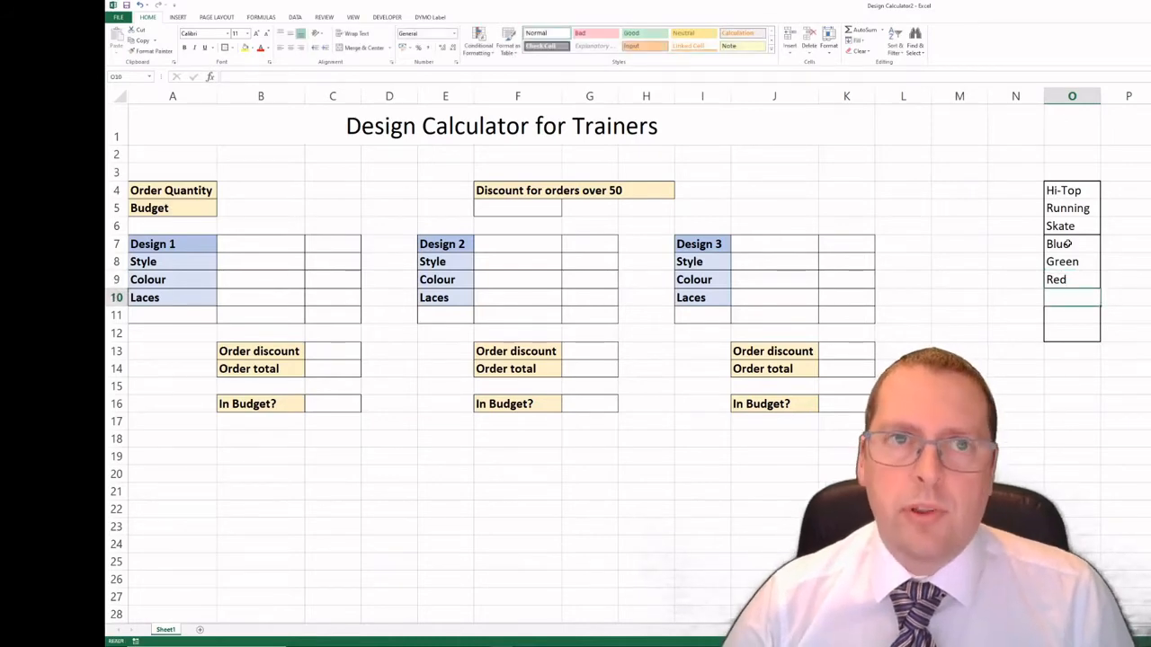
- Enter the laces options Black, Gold and Multi in cells O10 to O12
text(Black)
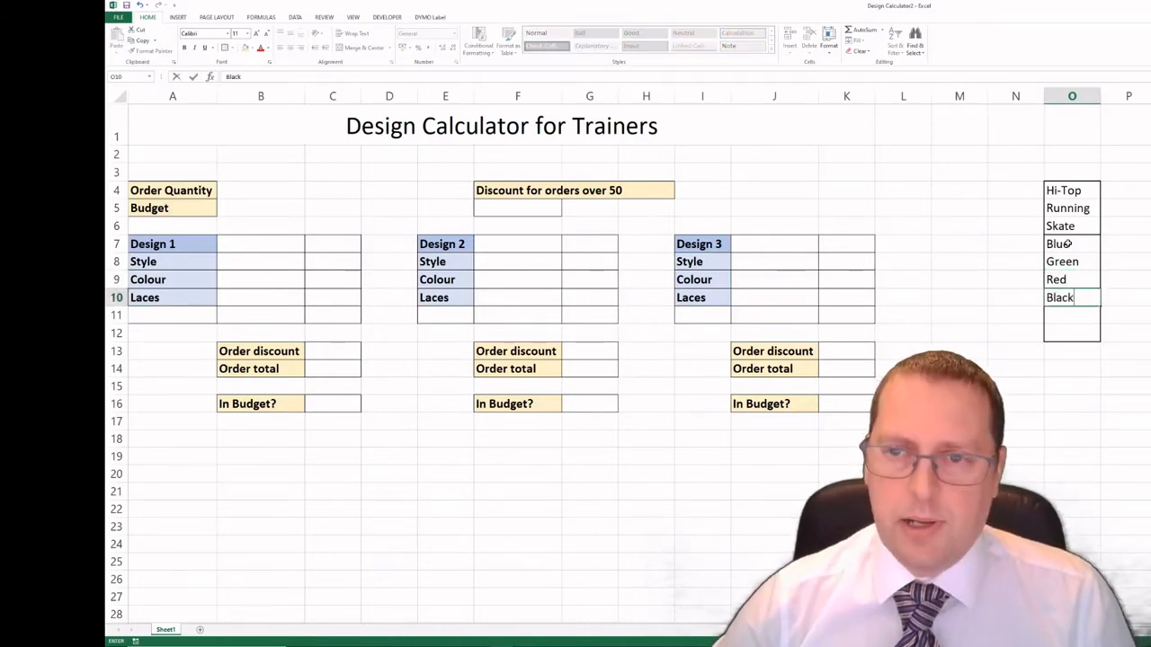
key(Return)
text(Gold)
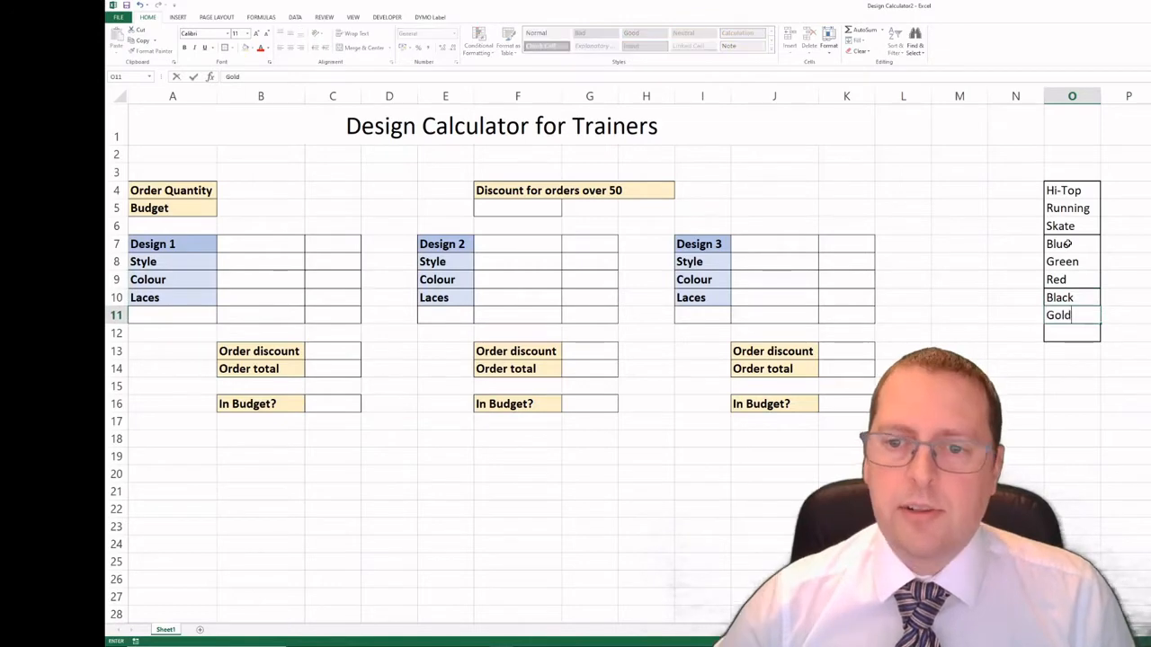
key(Return)
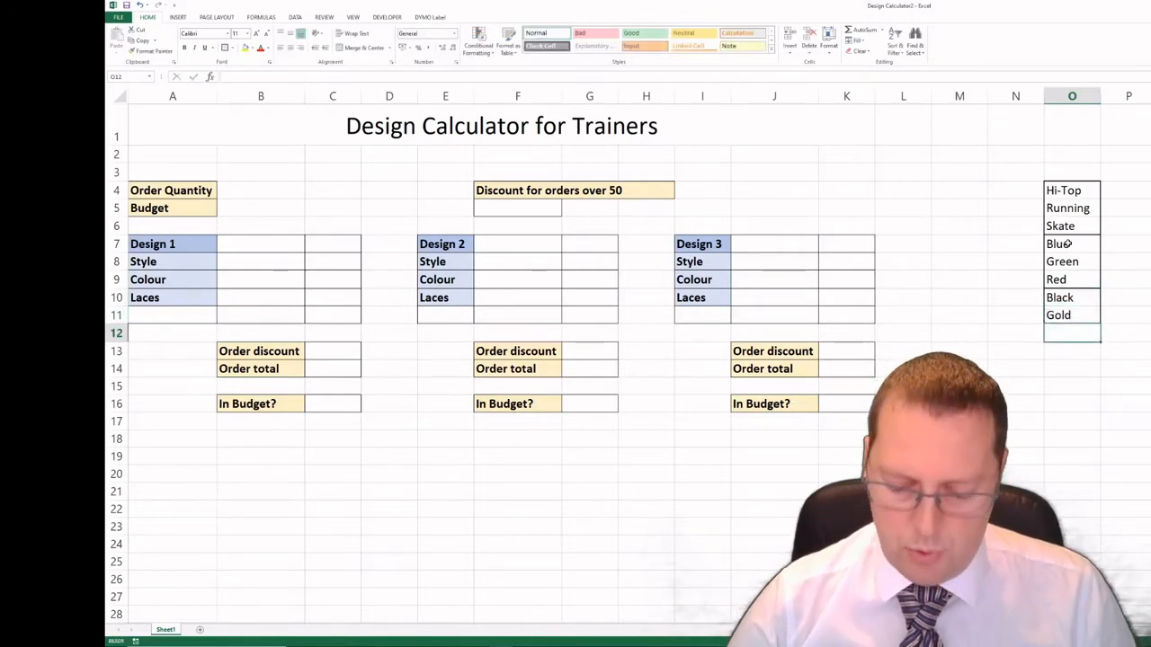
text(Mul)
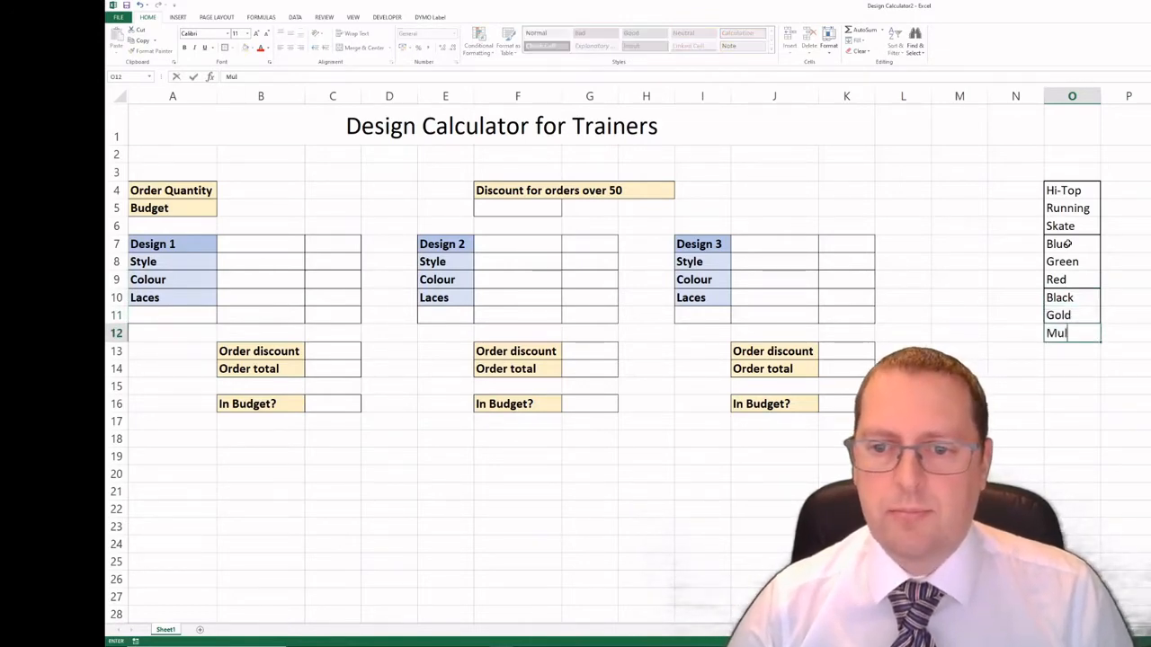
text(ti)
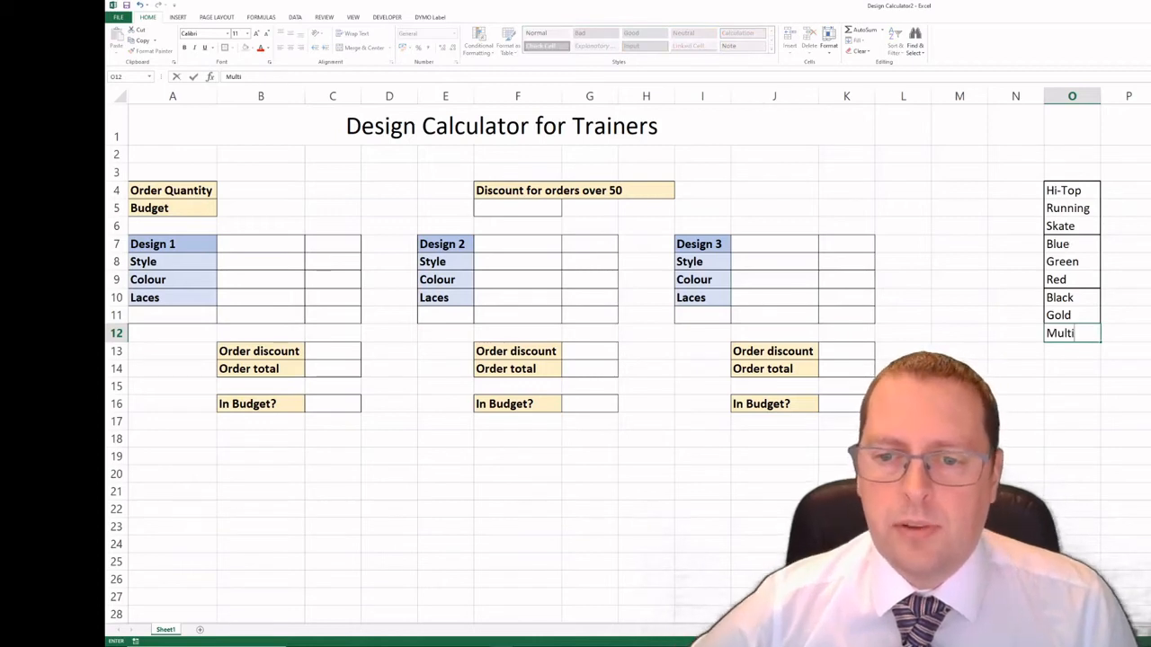
click(1150, 422)
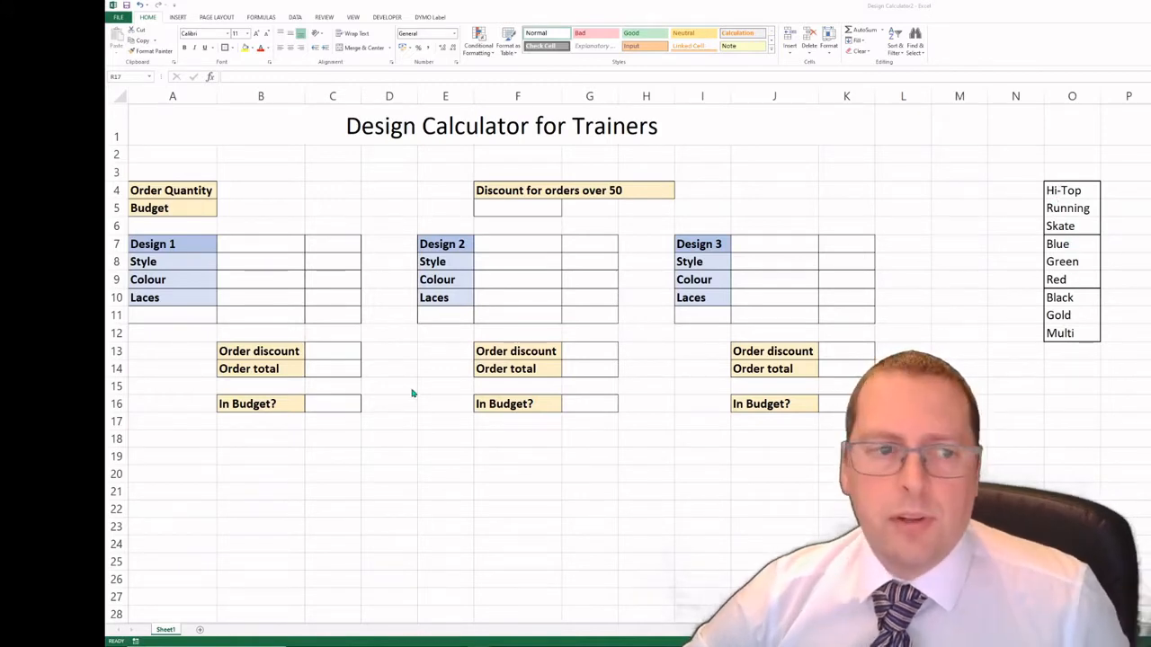
- Set the data validation for Design 1's Style cell B8 to allow a list
click(258, 262)
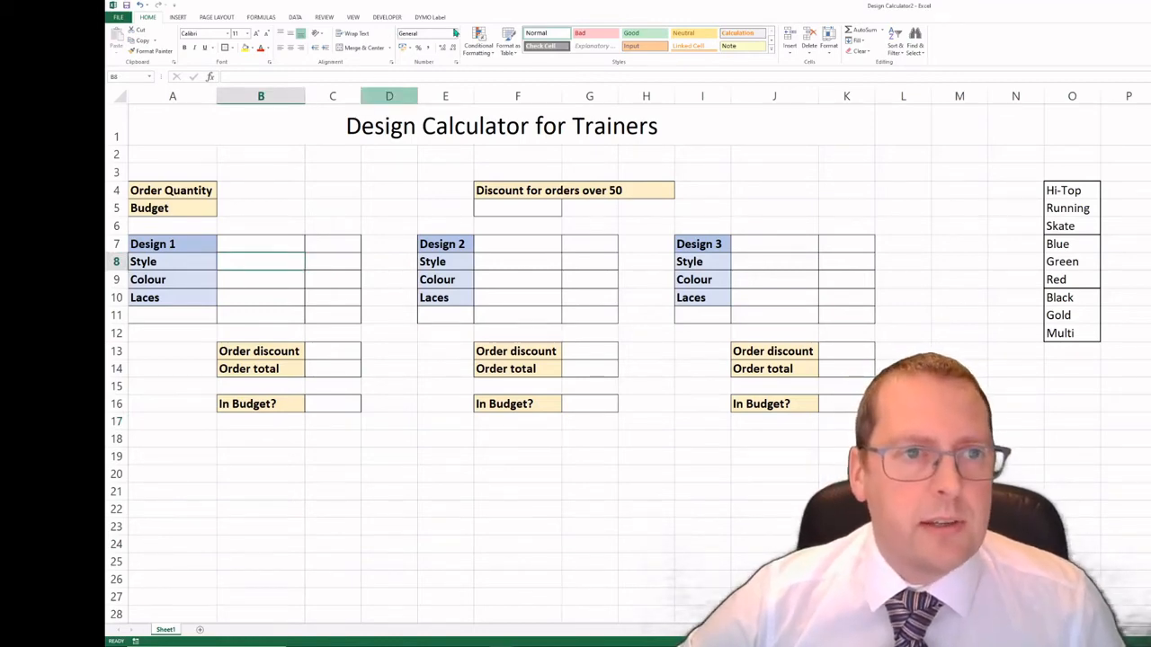
click(295, 17)
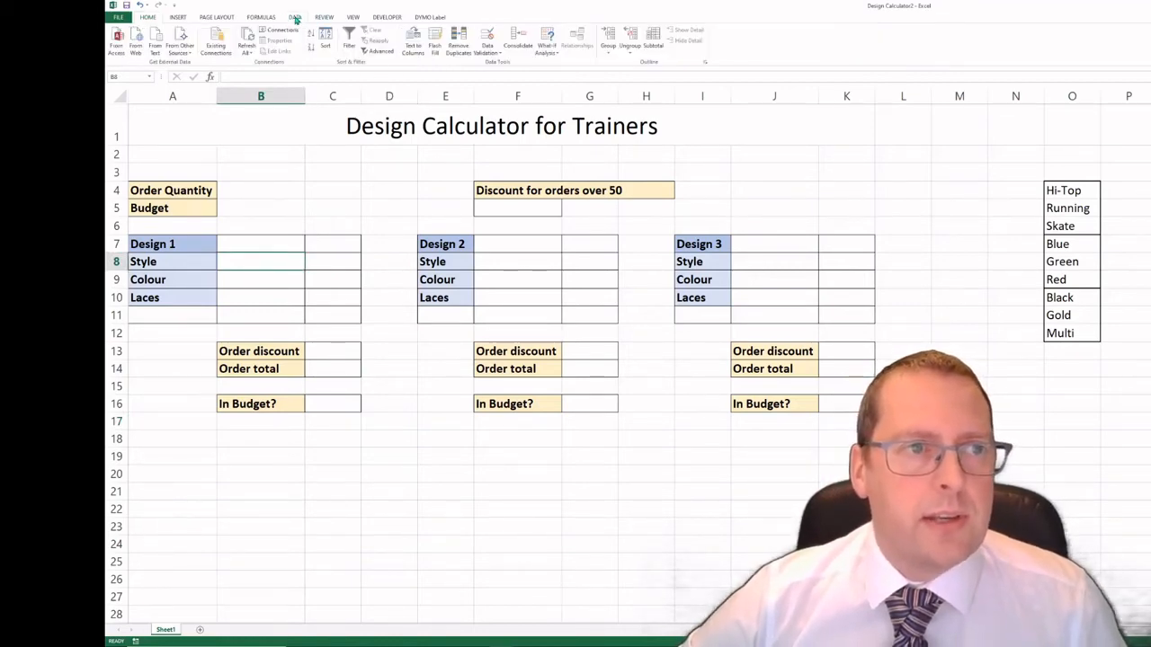
click(487, 53)
click(505, 63)
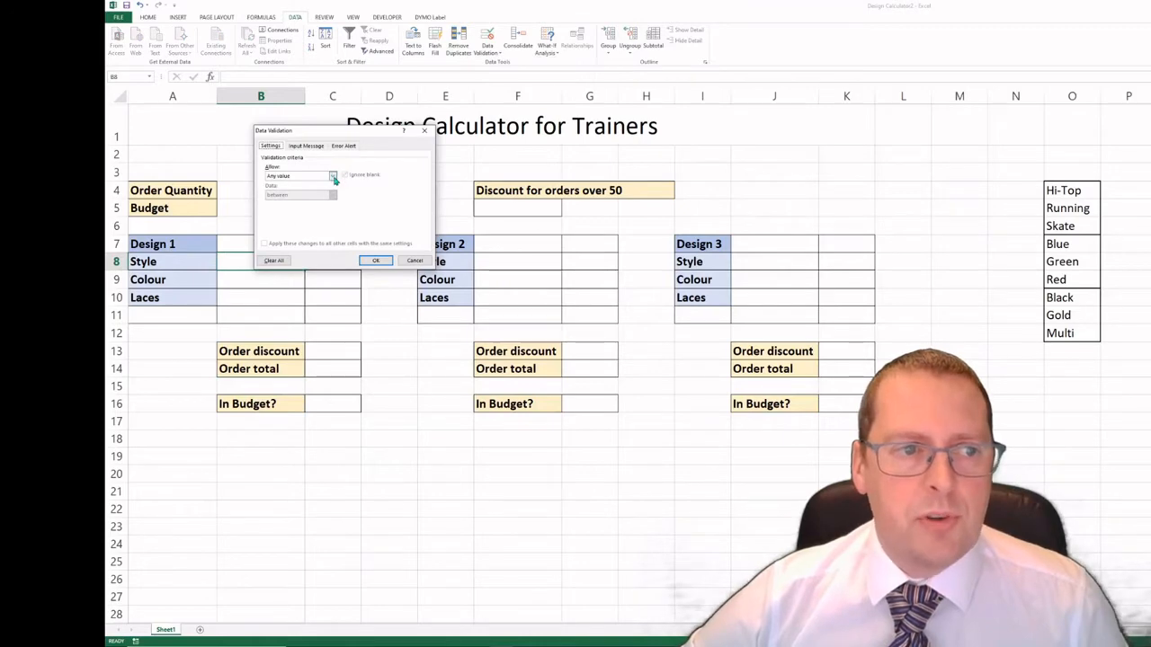
click(333, 175)
click(291, 207)
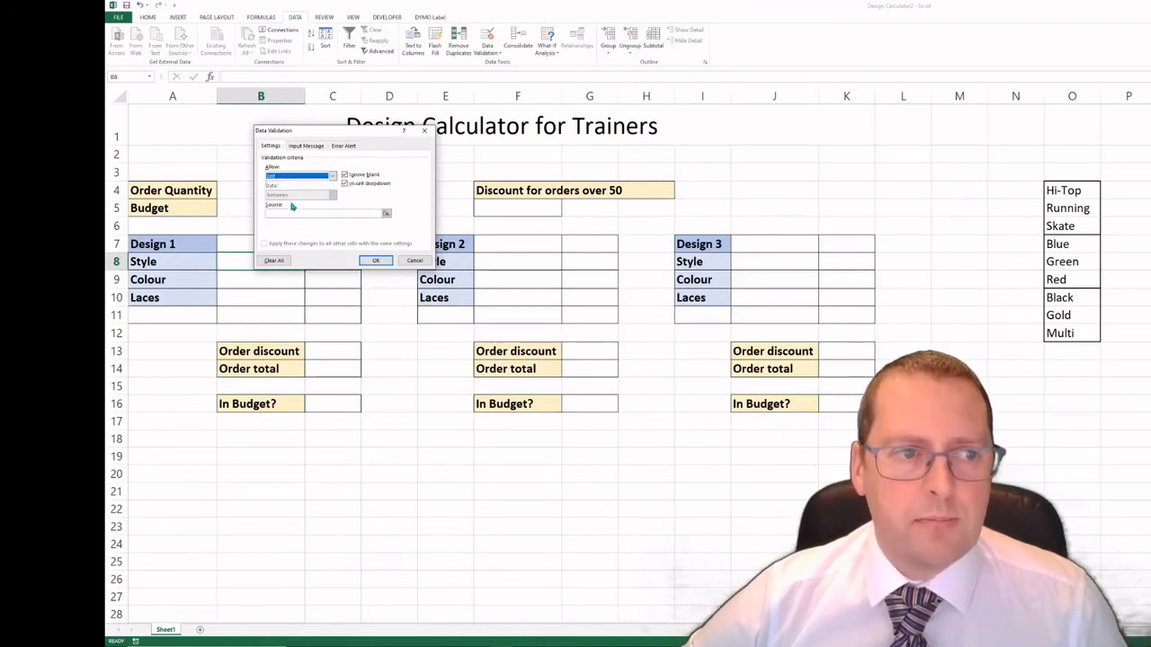
- Use the style options in O4:O6 as the list source for cell B8 and apply the validation
click(383, 214)
click(385, 213)
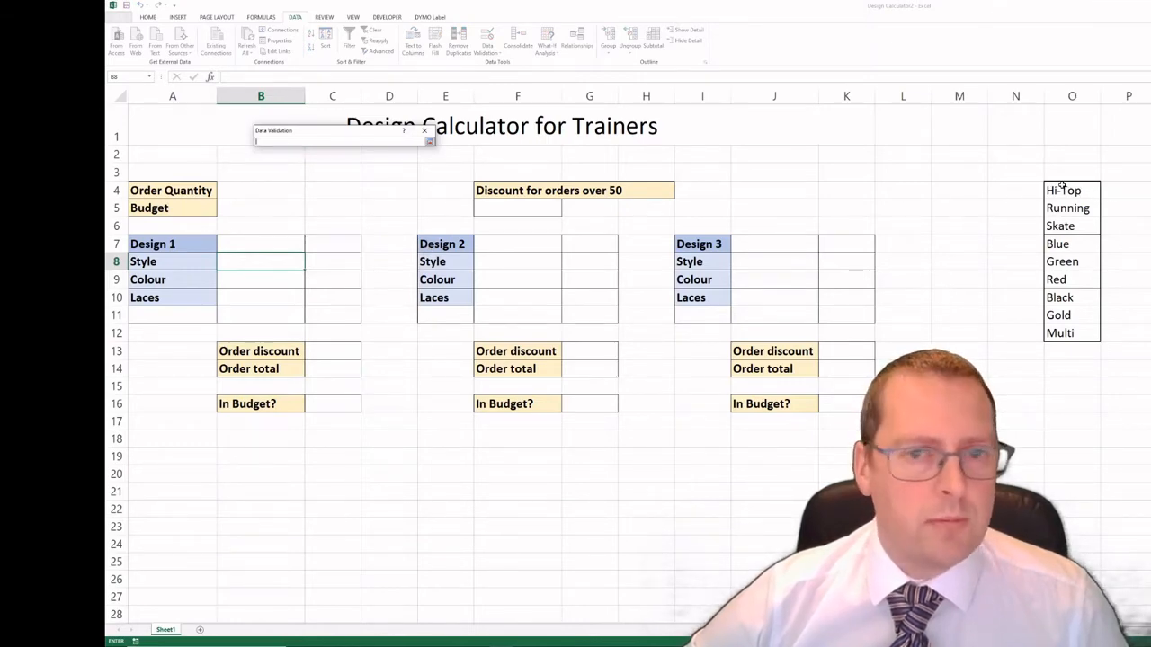
click(430, 142)
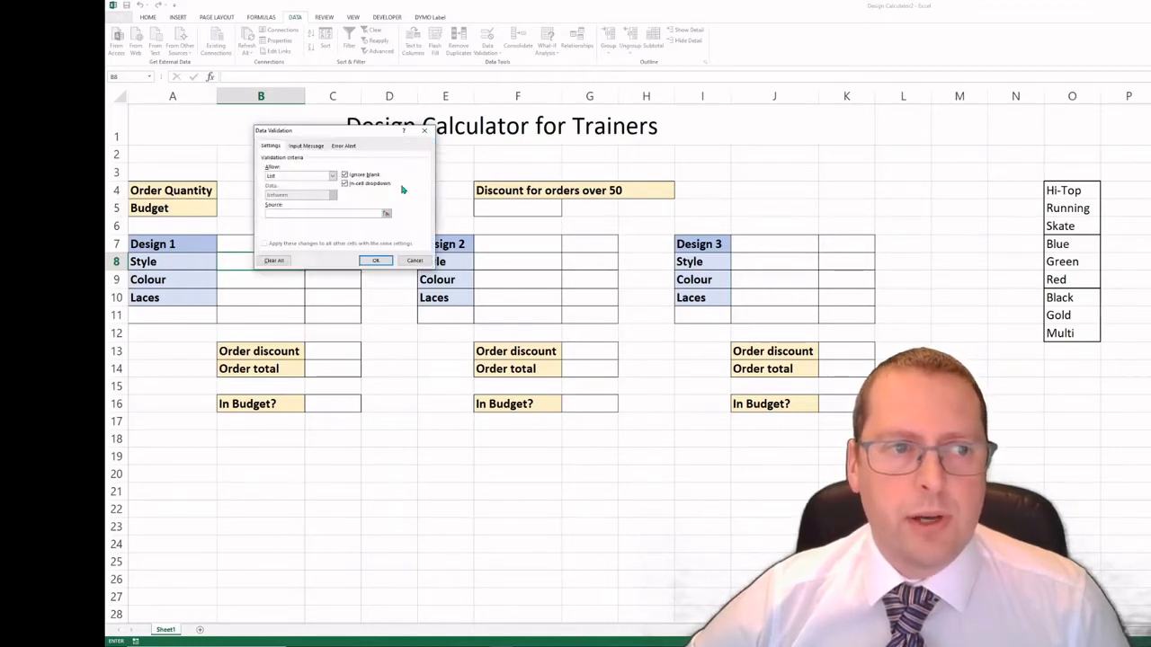
key(Return)
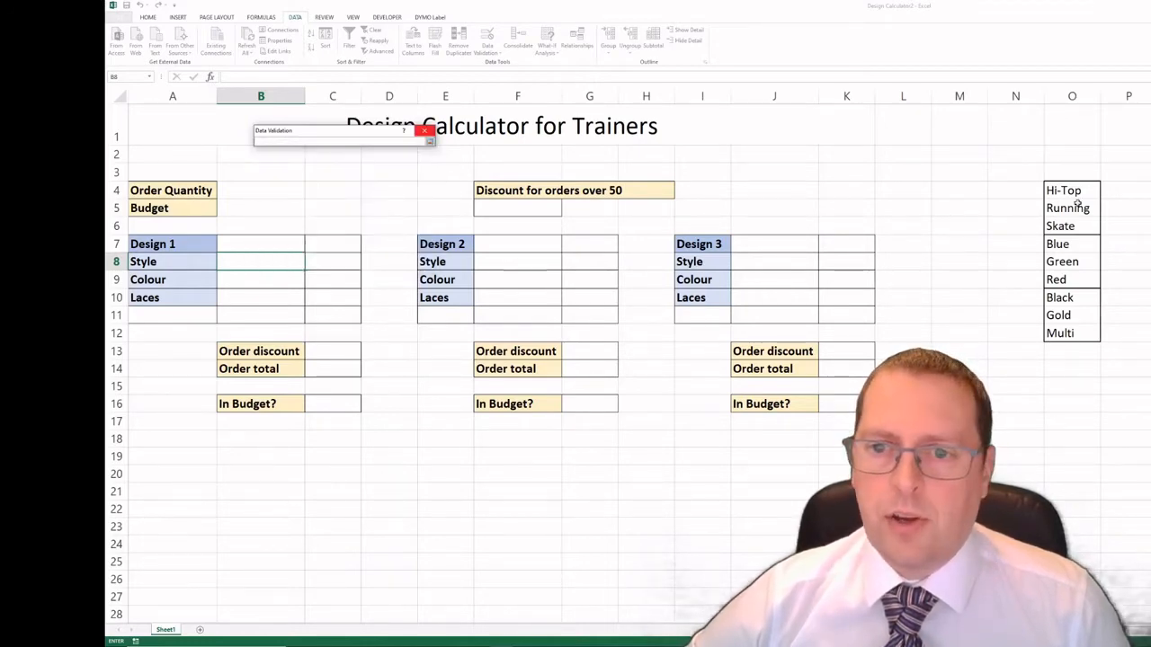
drag(1066, 190, 1064, 226)
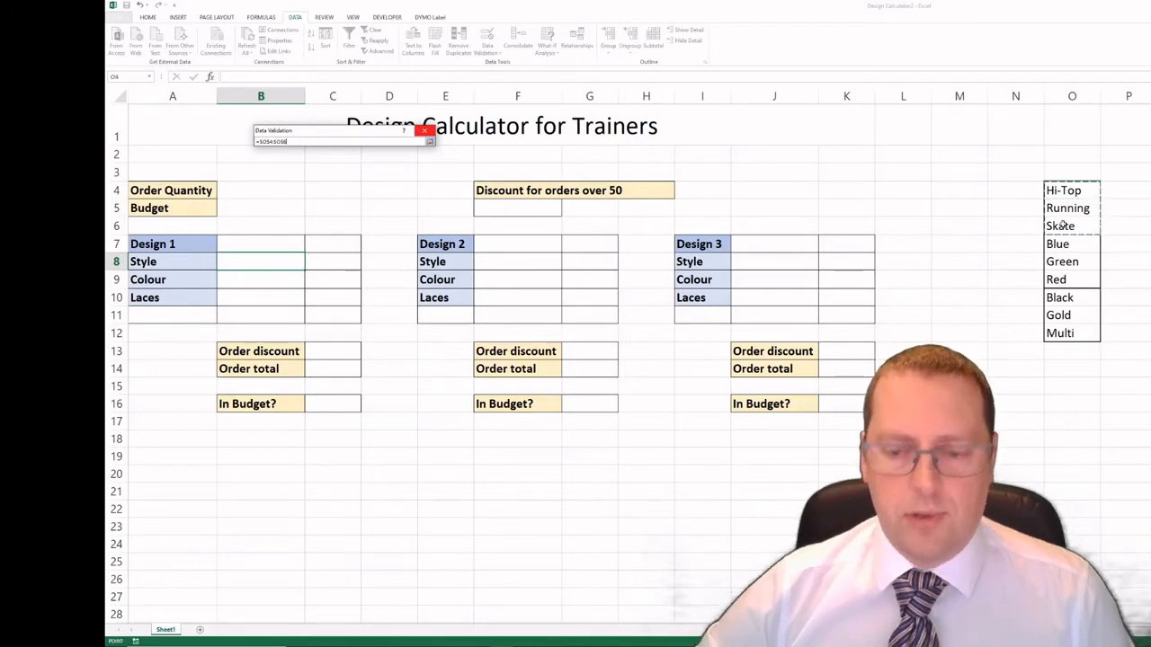
key(Return)
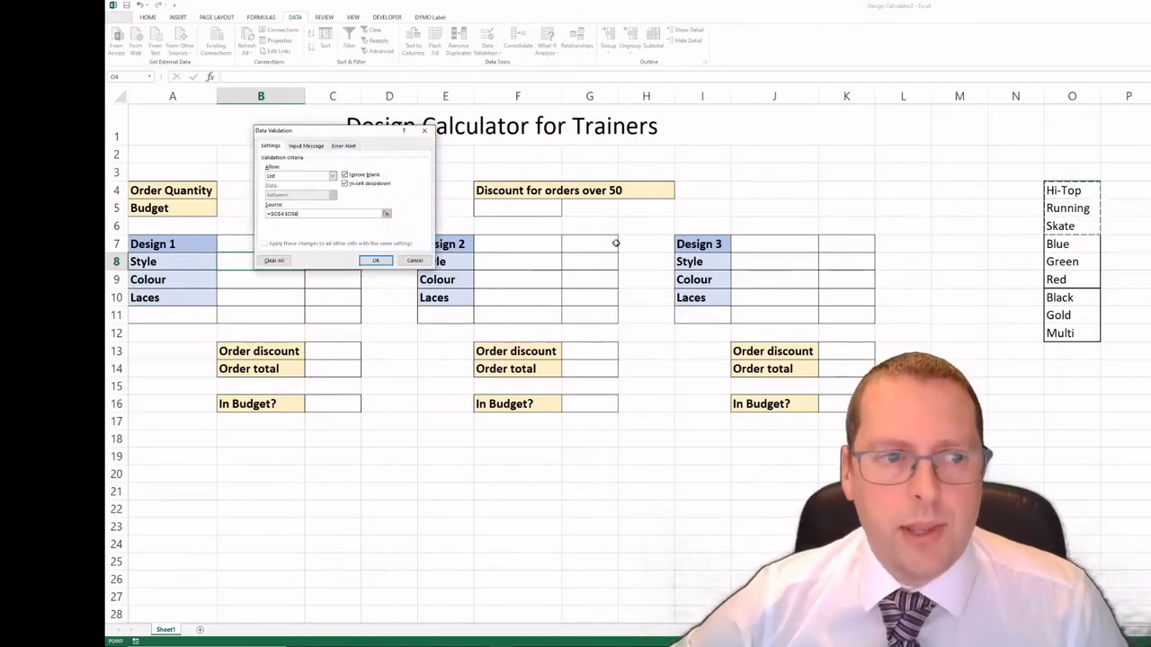
click(374, 260)
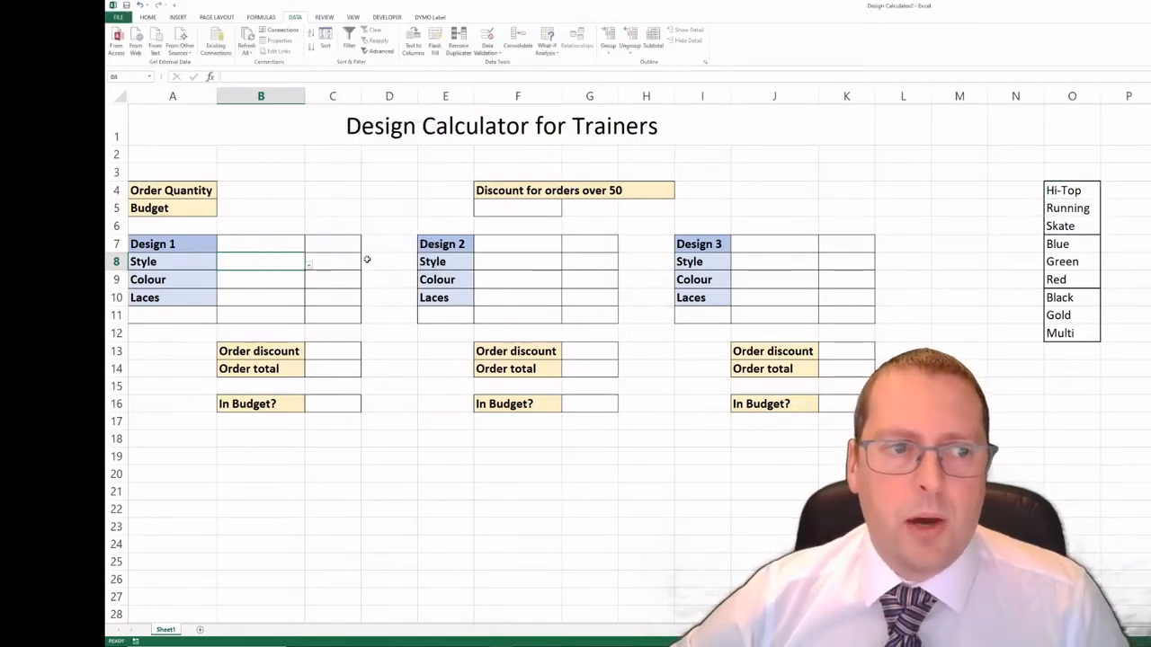
- Choose Hi-Top from the drop-down list in Design 1's Style cell B8
click(386, 366)
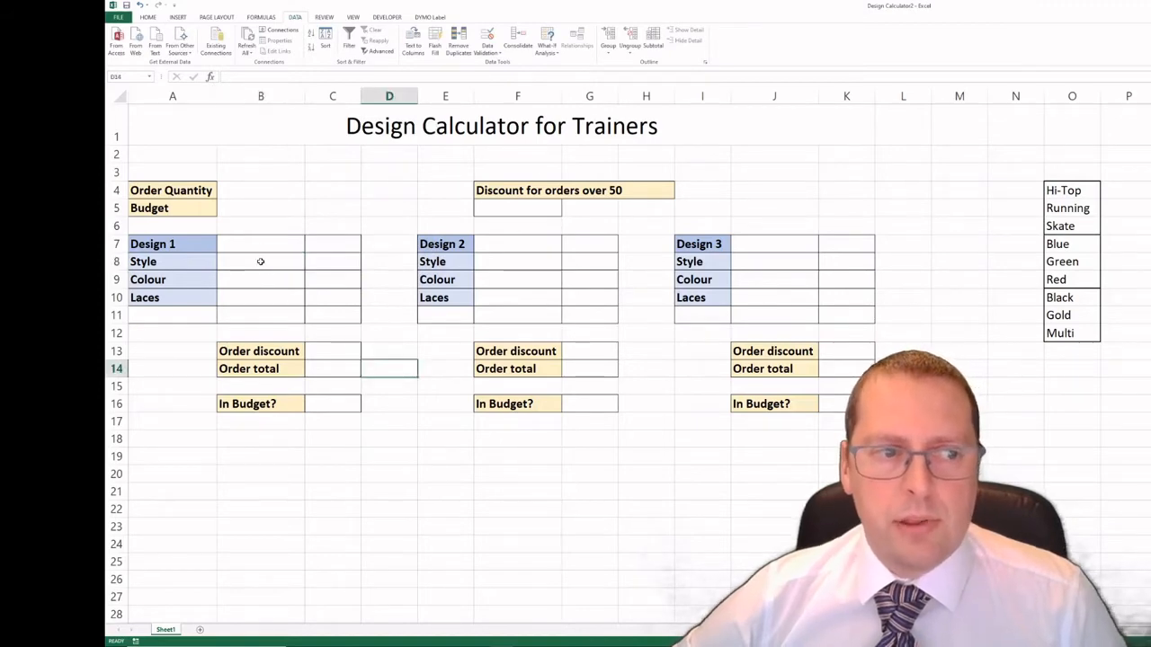
click(300, 267)
click(309, 266)
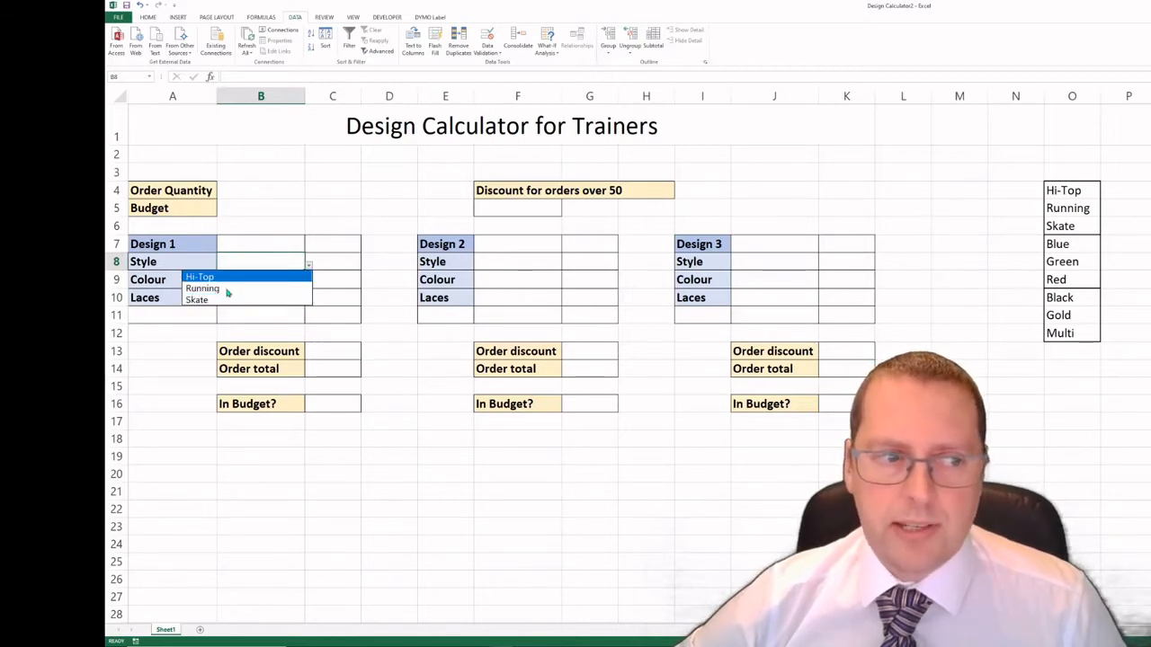
click(228, 279)
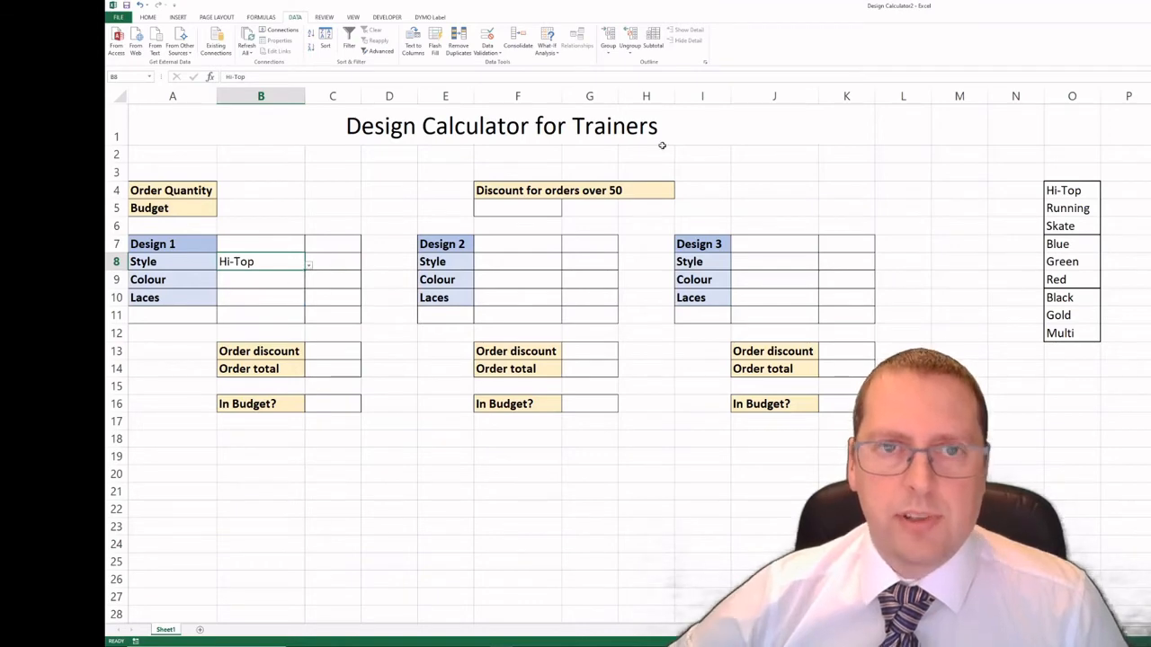
click(389, 351)
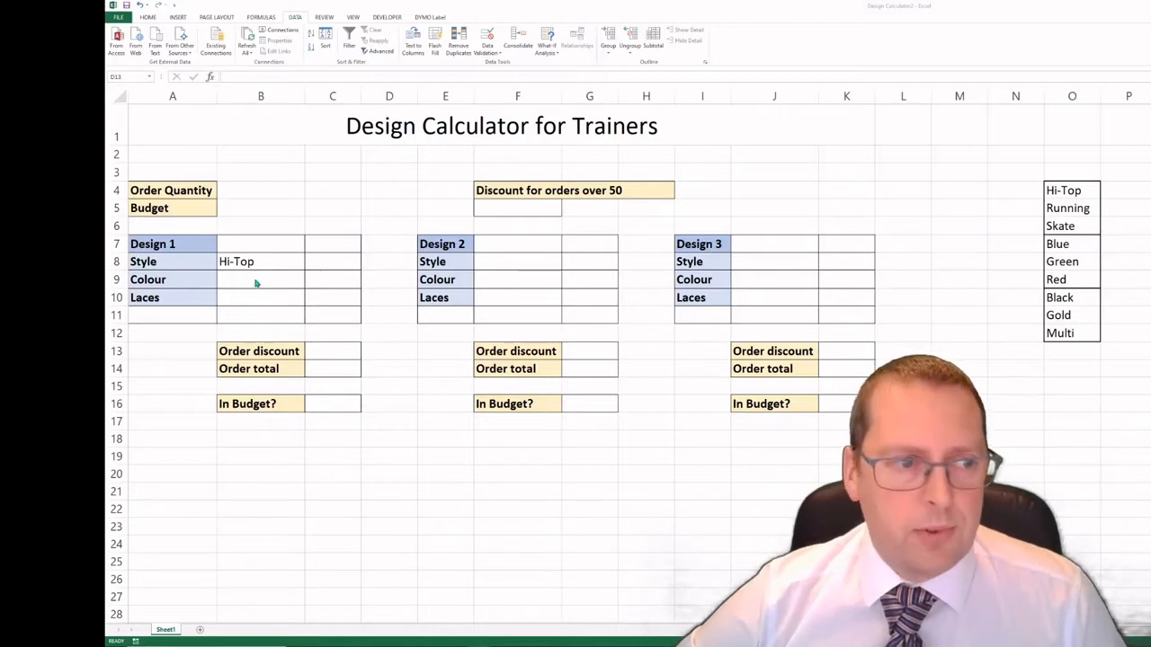
- Add list data validation to Design 1's Colour cell B9, using the colour options in O7:O9 as the source
click(238, 282)
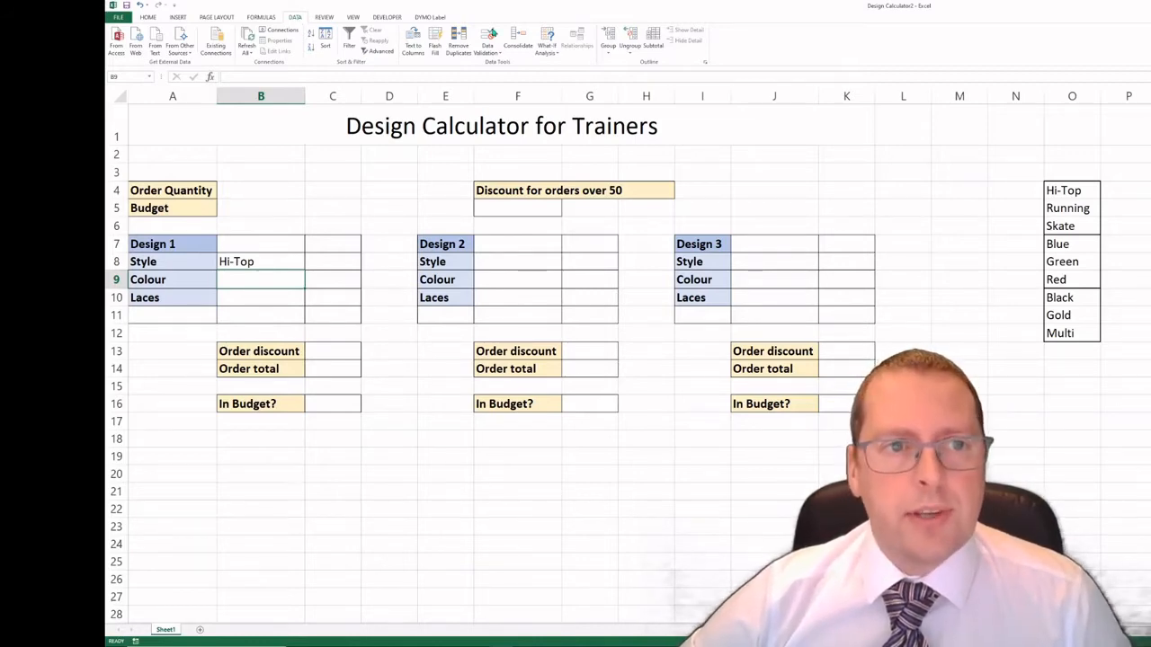
click(497, 54)
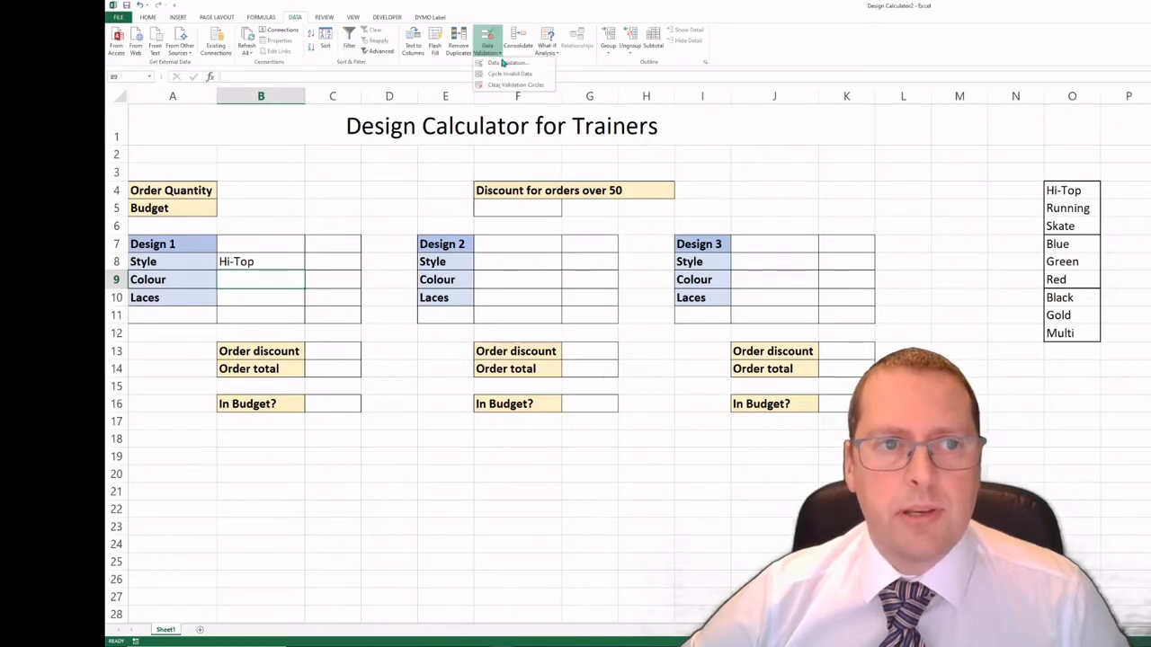
click(504, 66)
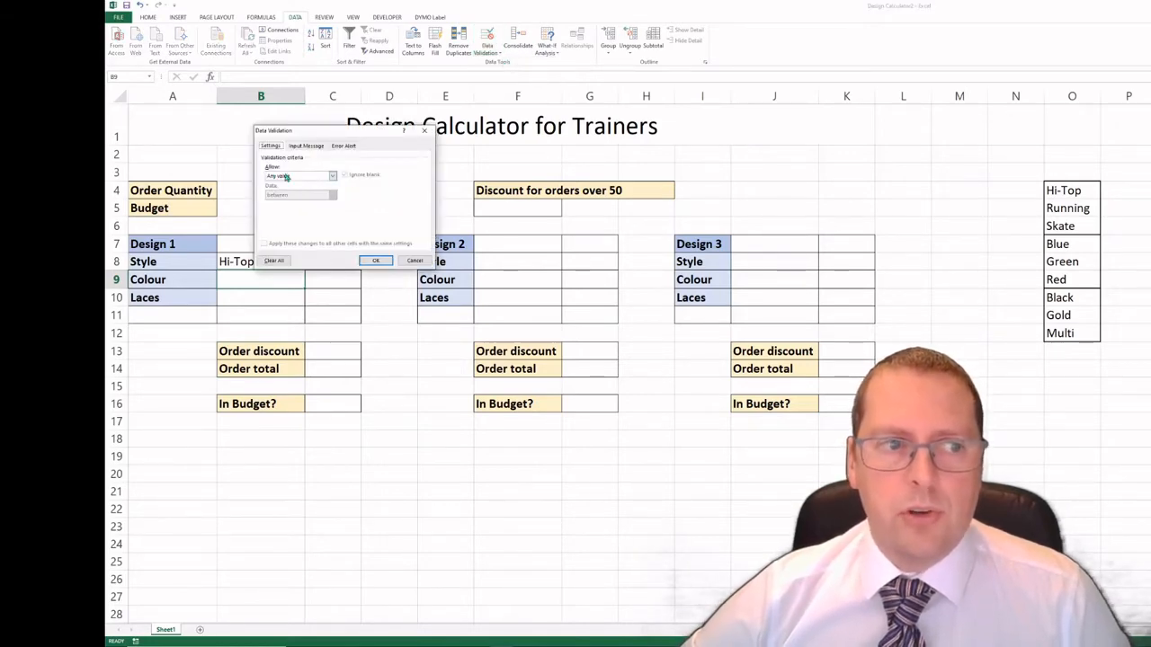
click(333, 176)
click(280, 202)
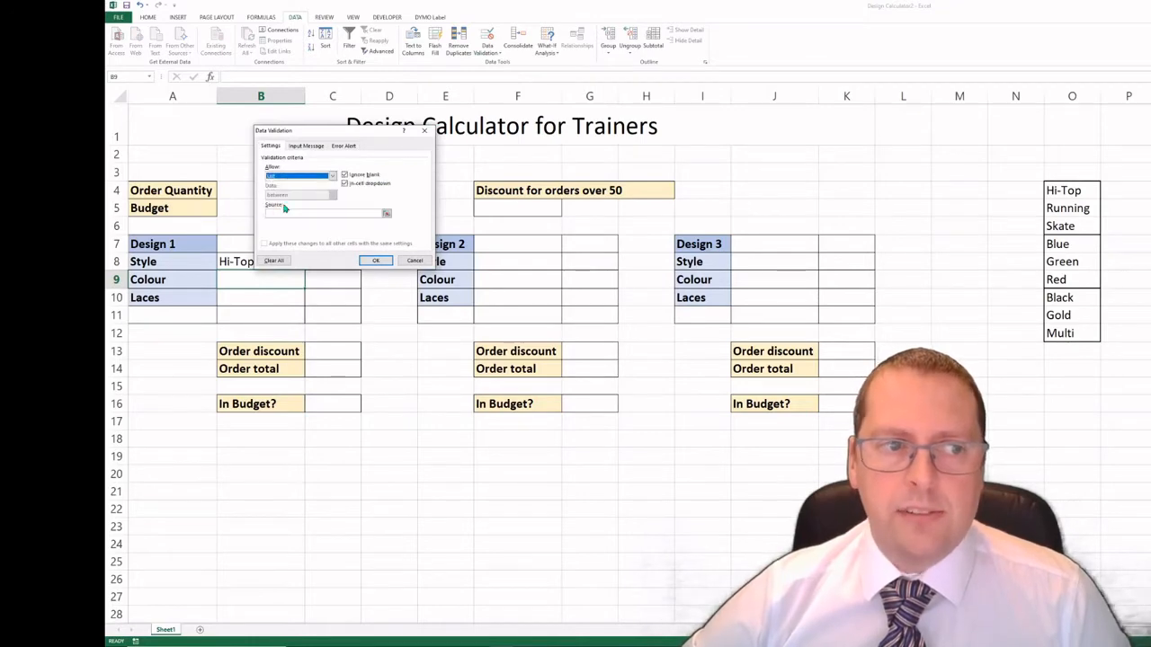
click(385, 215)
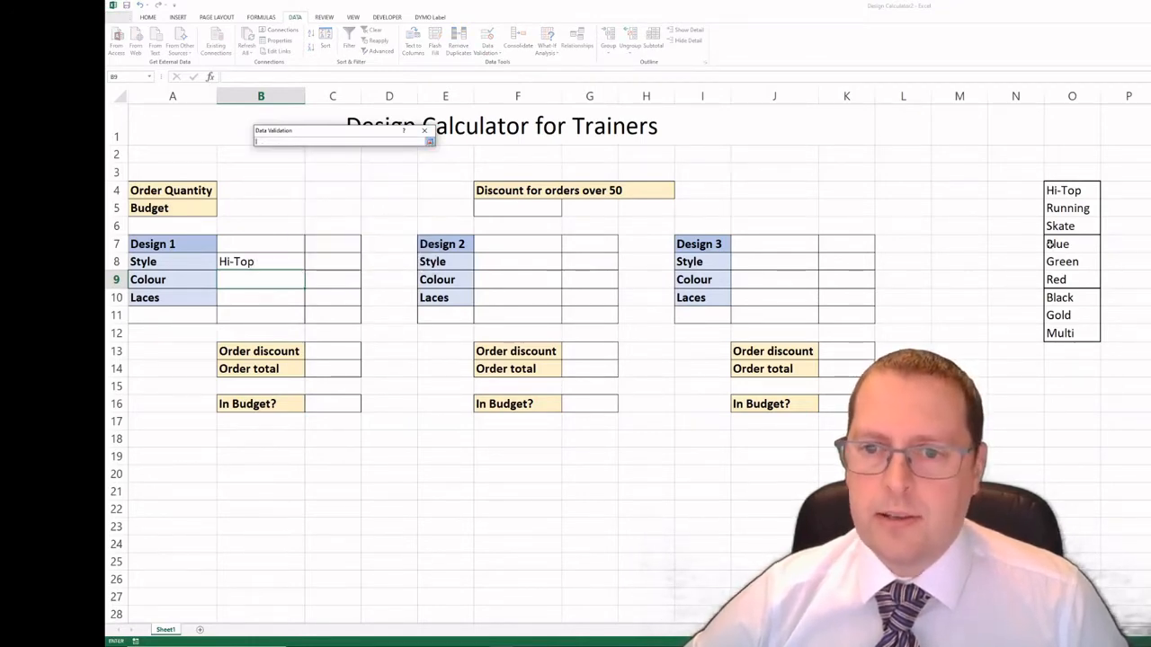
drag(1050, 245, 1055, 281)
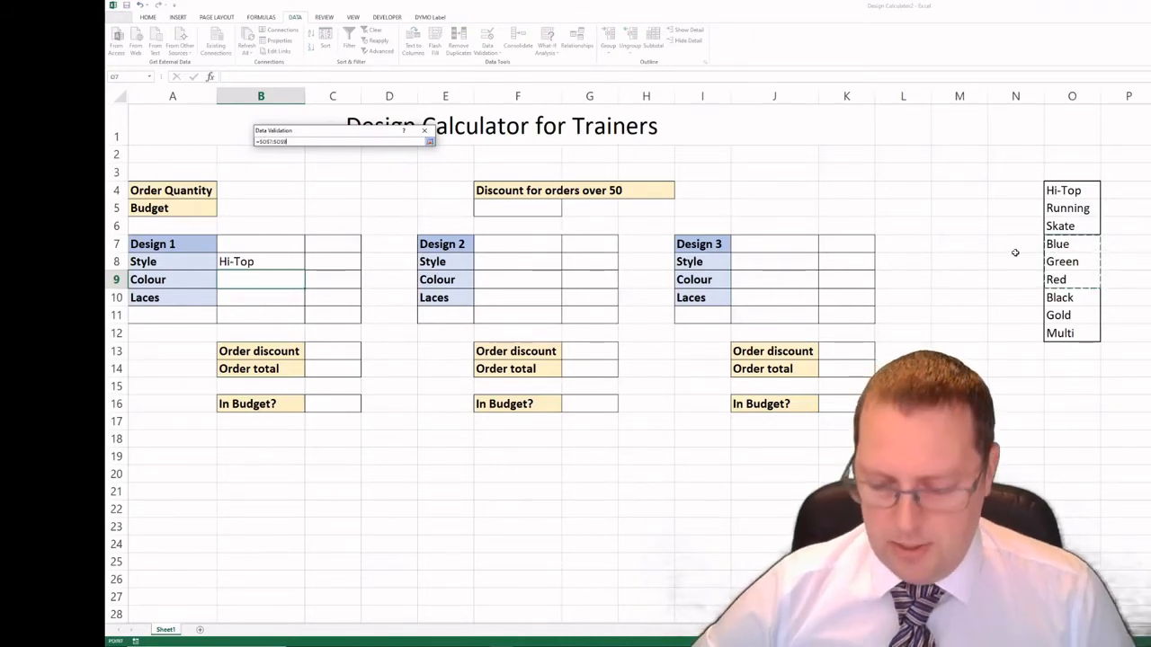
key(Return)
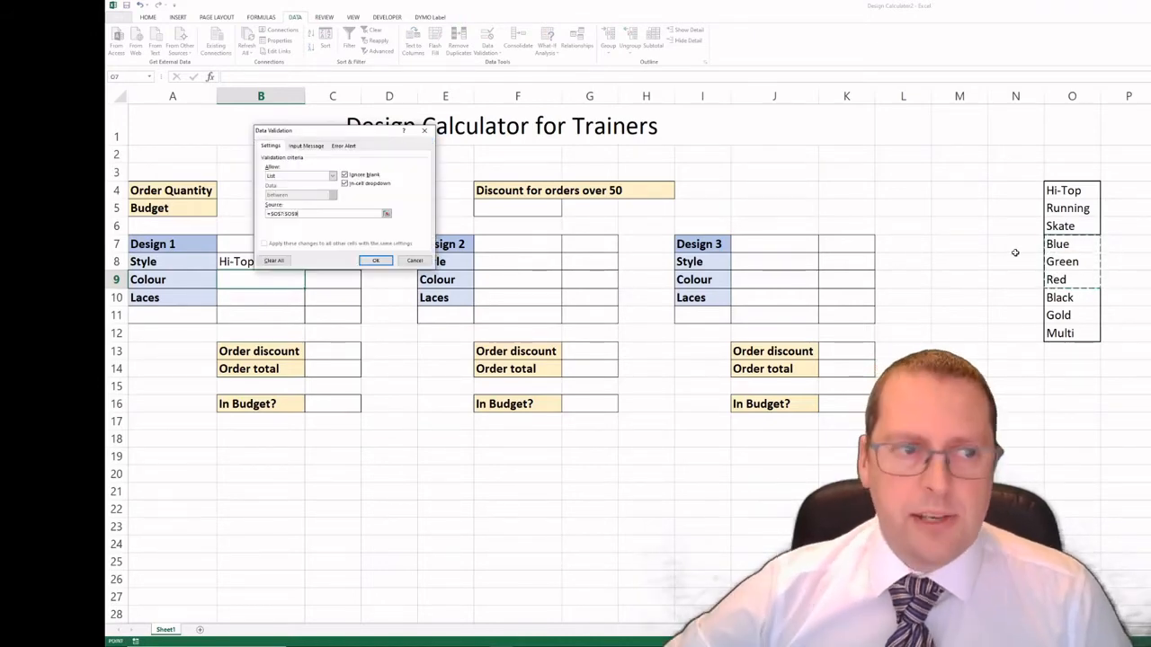
click(380, 260)
- Choose Blue from the drop-down list in Design 1's Colour cell B9
click(389, 368)
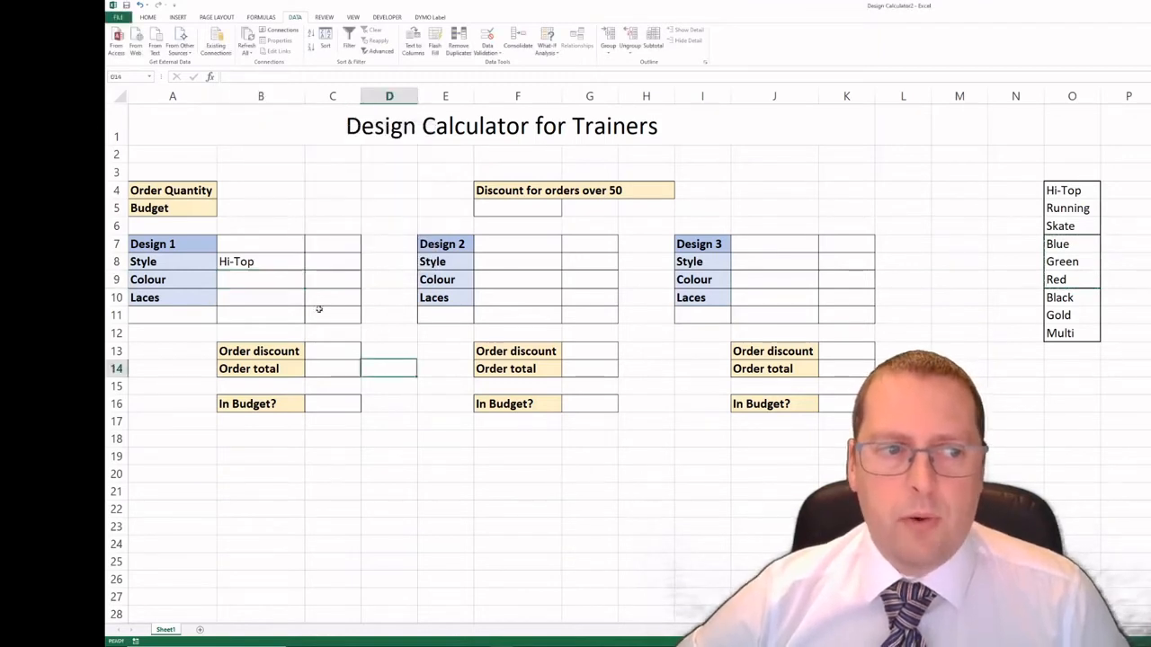
click(286, 276)
click(308, 284)
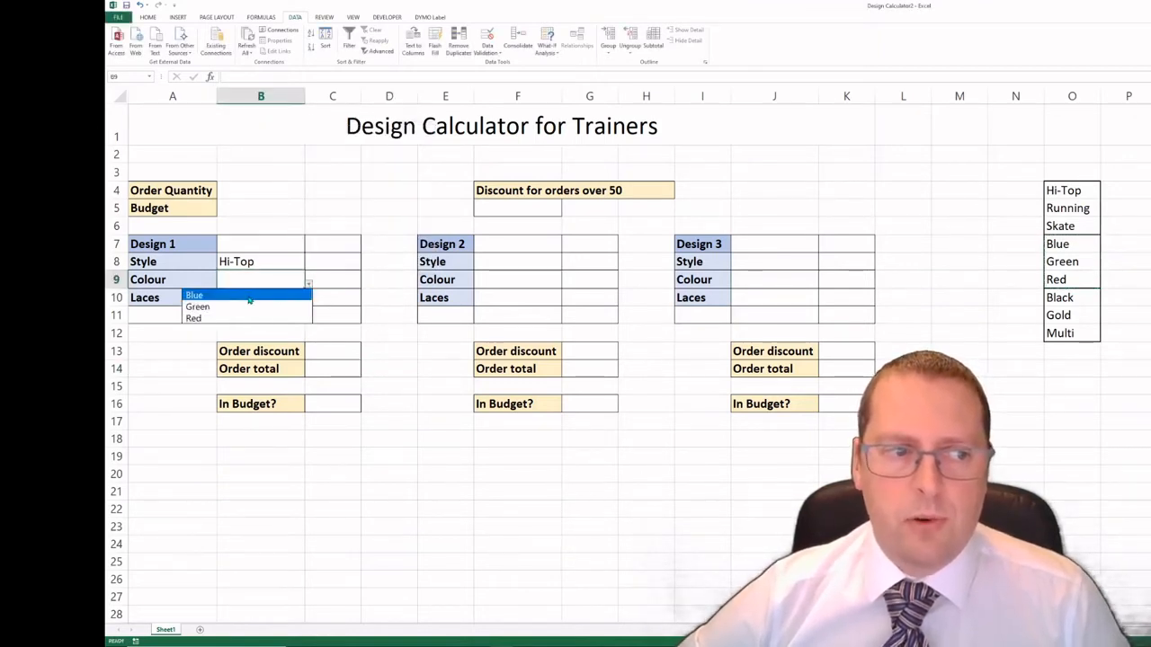
click(249, 297)
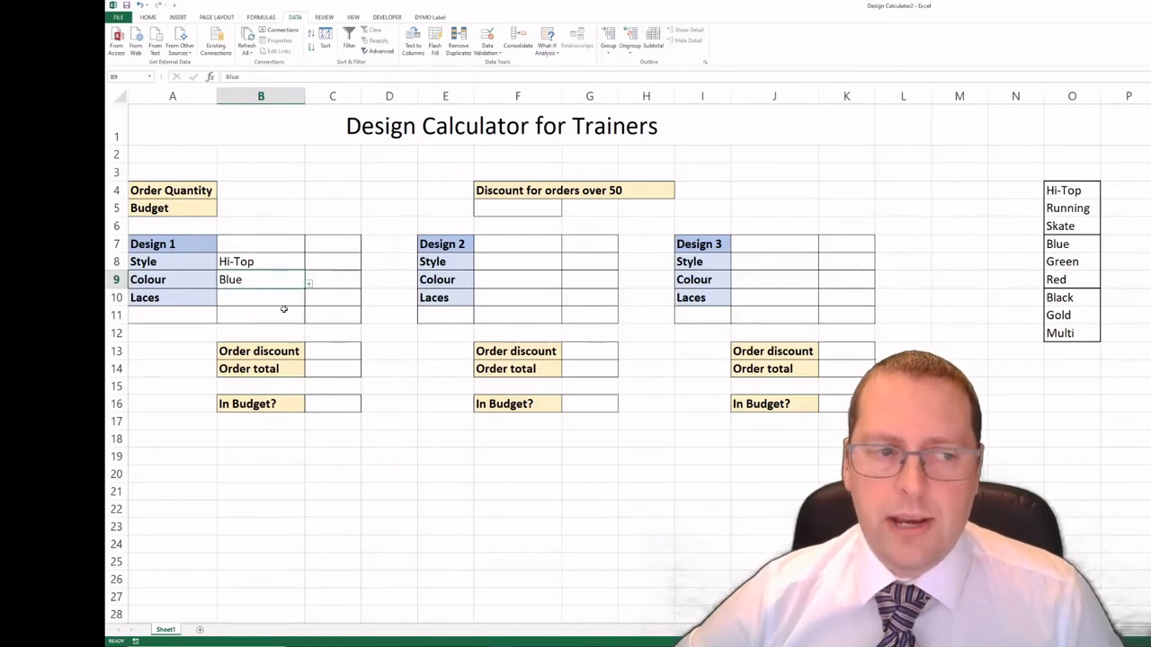
click(267, 302)
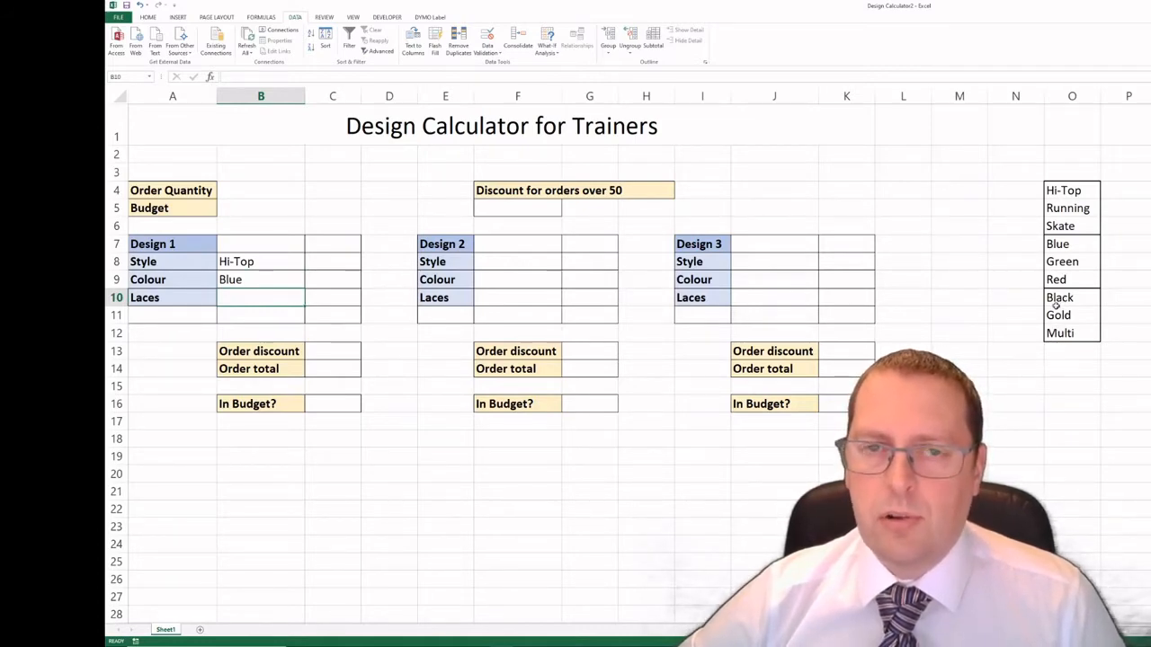
click(977, 304)
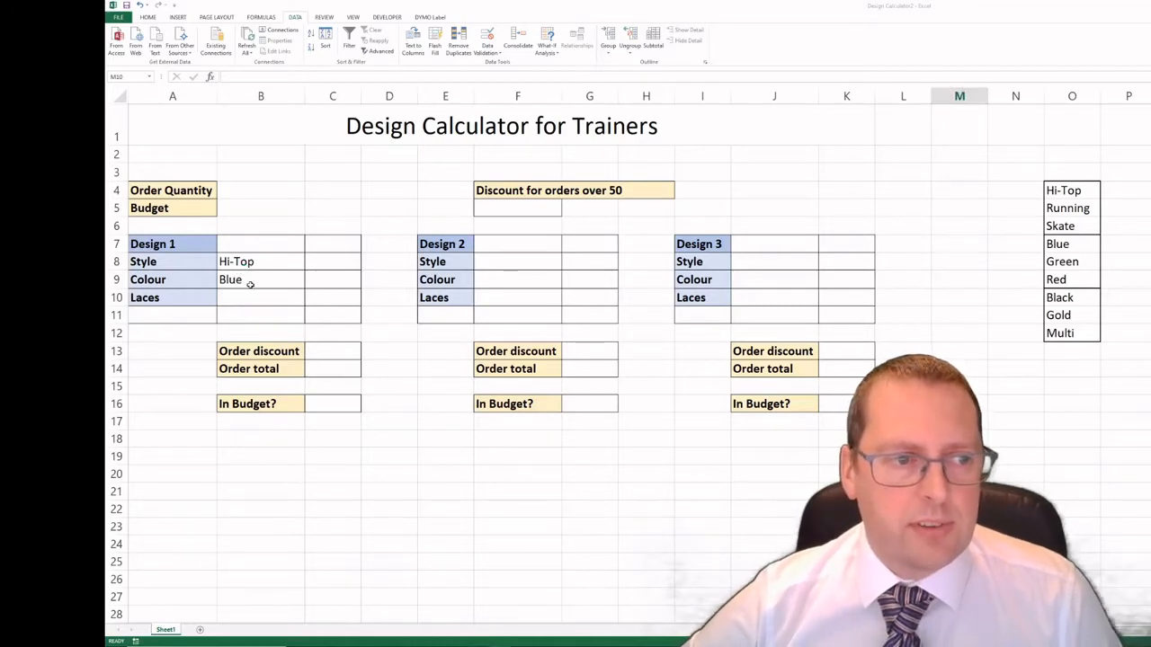
- Copy Design 1's Style, Colour and Laces cells B8:B10 and paste them into Design 2 starting at F8
drag(249, 266, 251, 295)
right_click(254, 284)
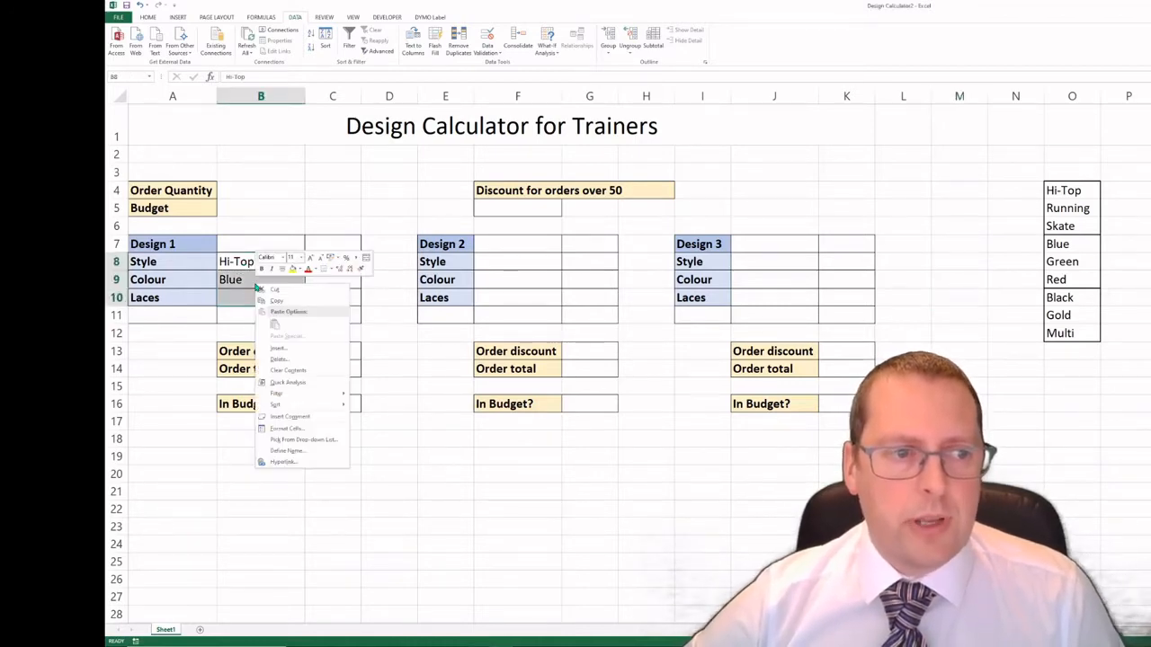
click(285, 303)
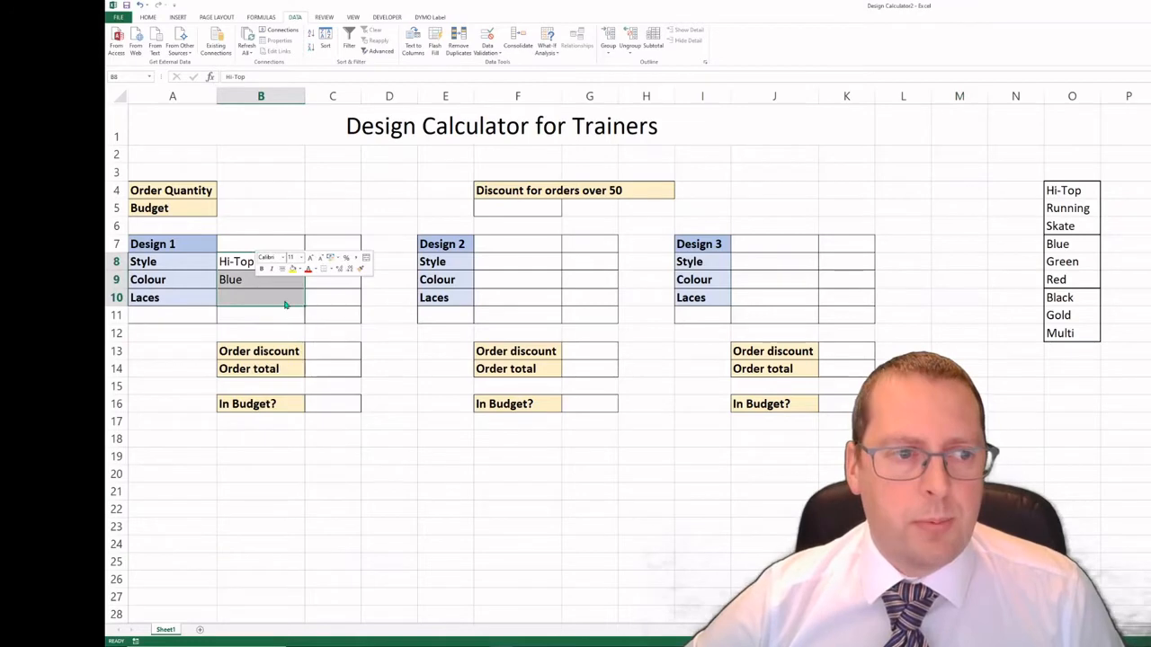
click(516, 265)
right_click(516, 266)
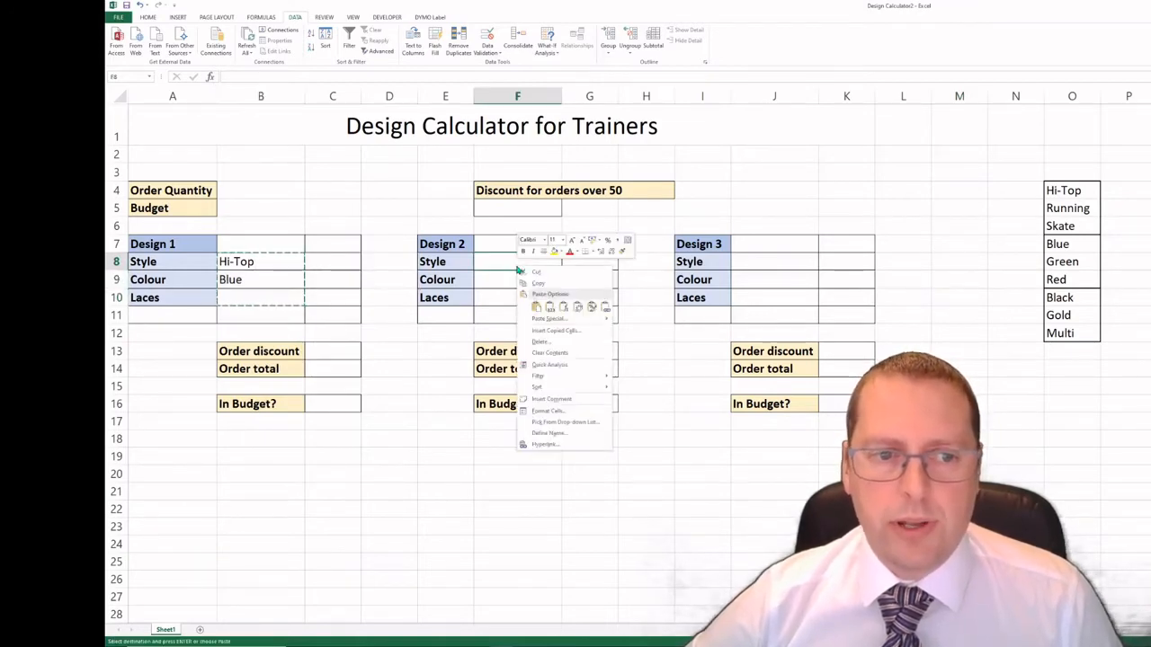
click(538, 309)
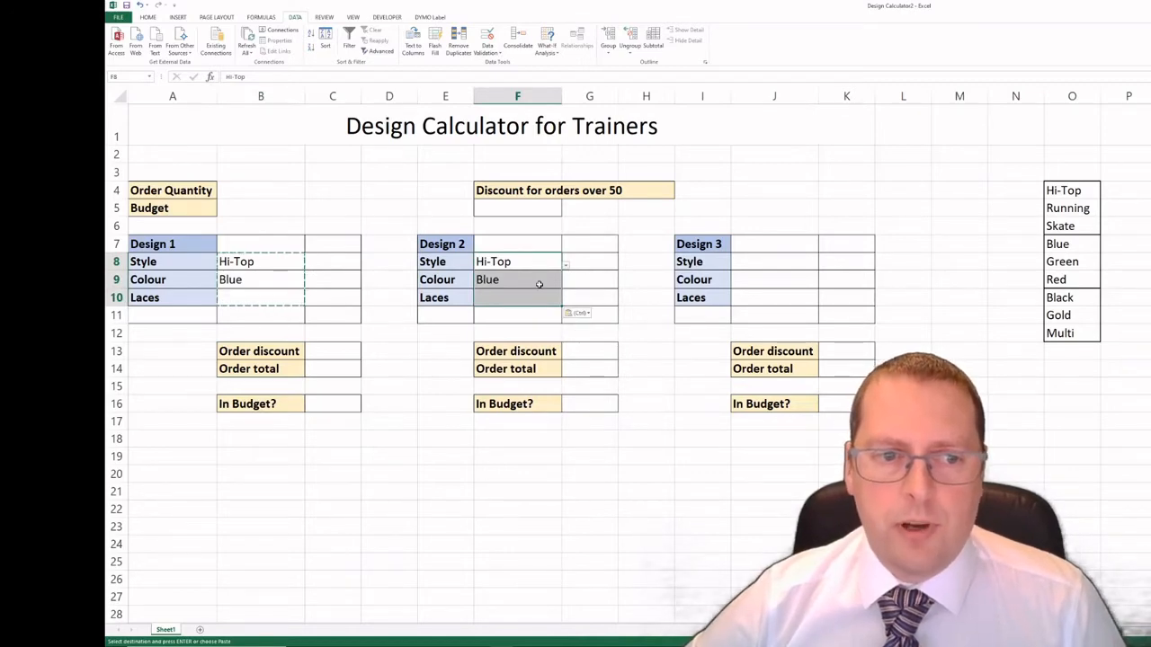
- Choose Green from the list in Design 2's Colour cell F9 and Running in its Style cell F8
click(535, 264)
click(540, 284)
click(565, 284)
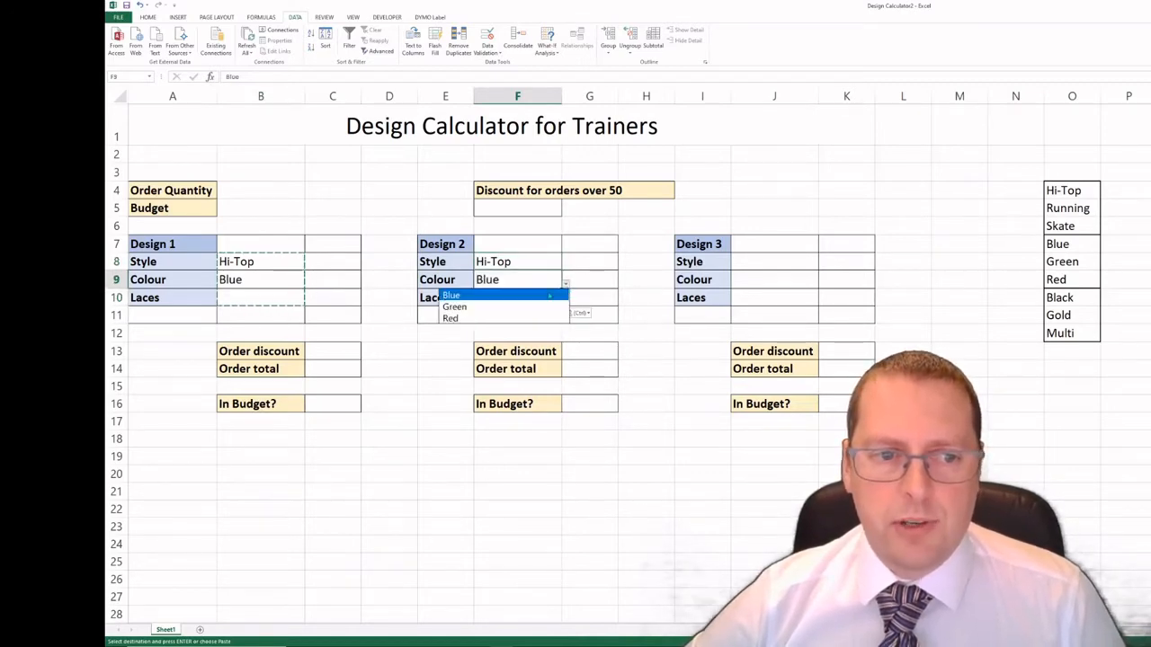
click(520, 307)
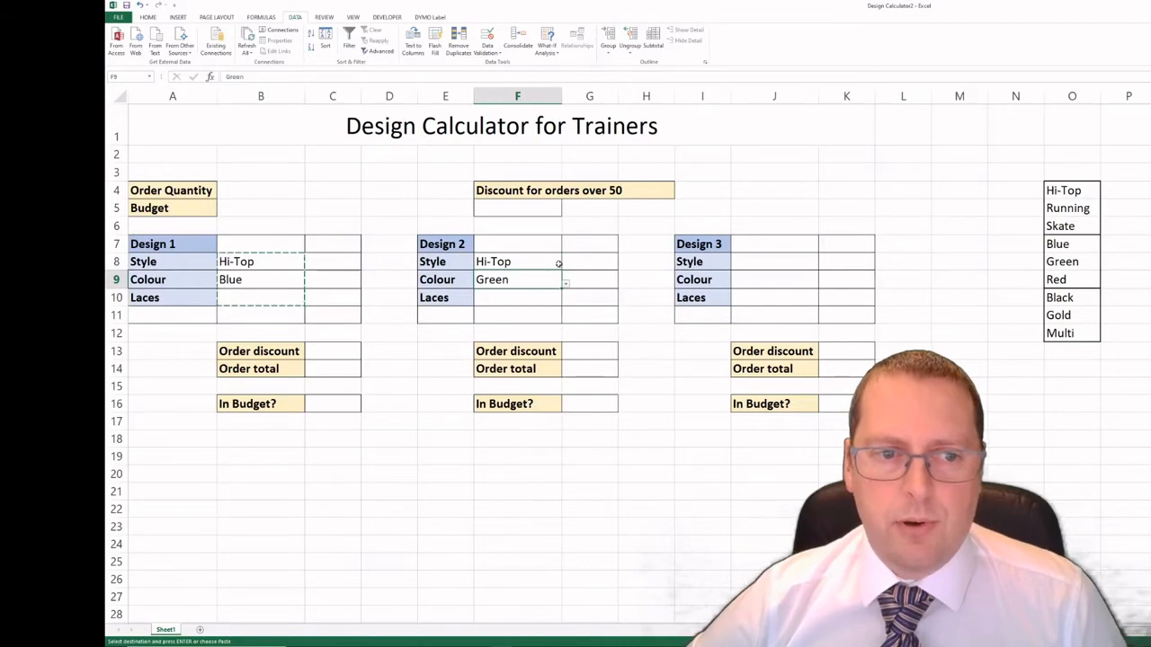
click(558, 263)
click(565, 266)
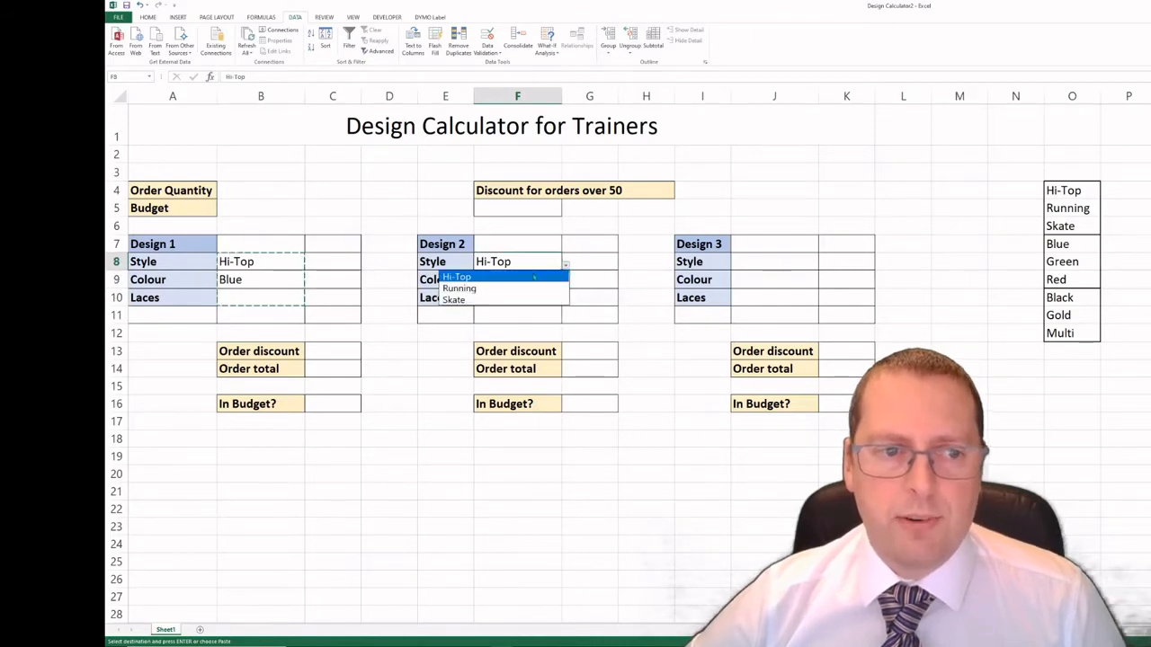
click(486, 289)
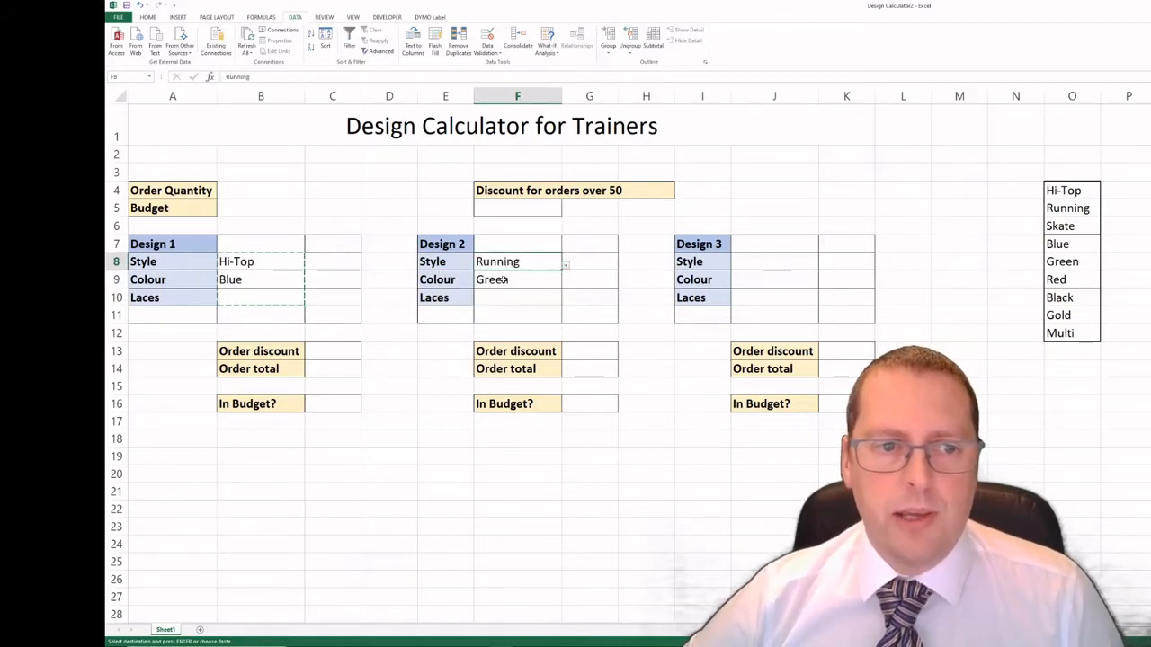
click(243, 299)
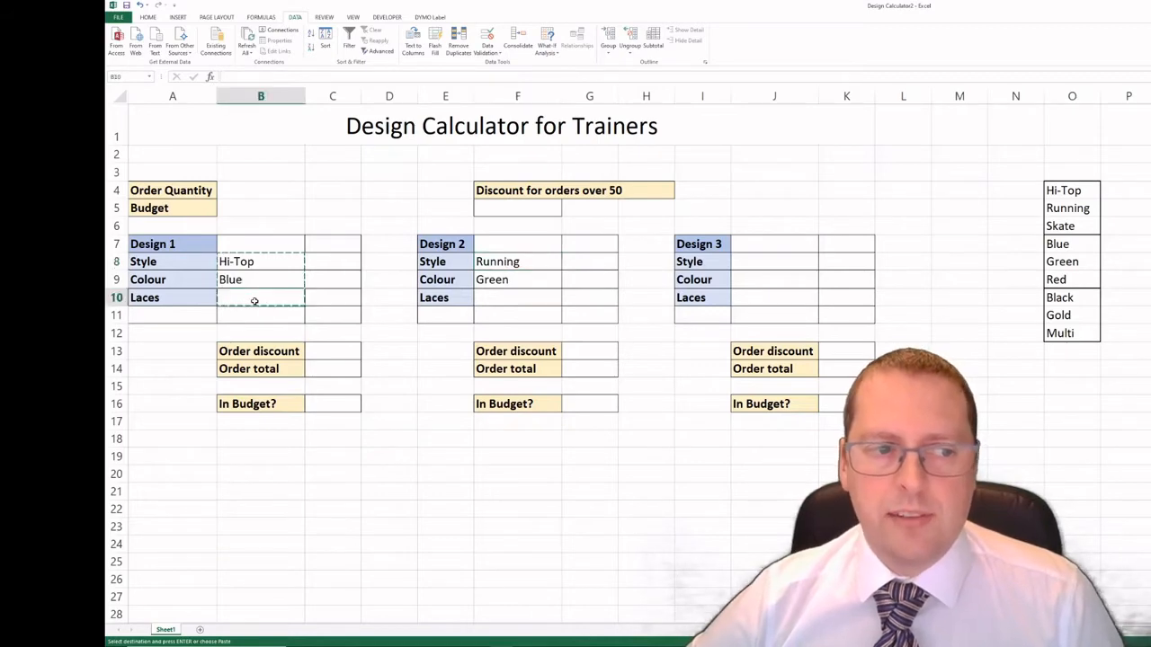
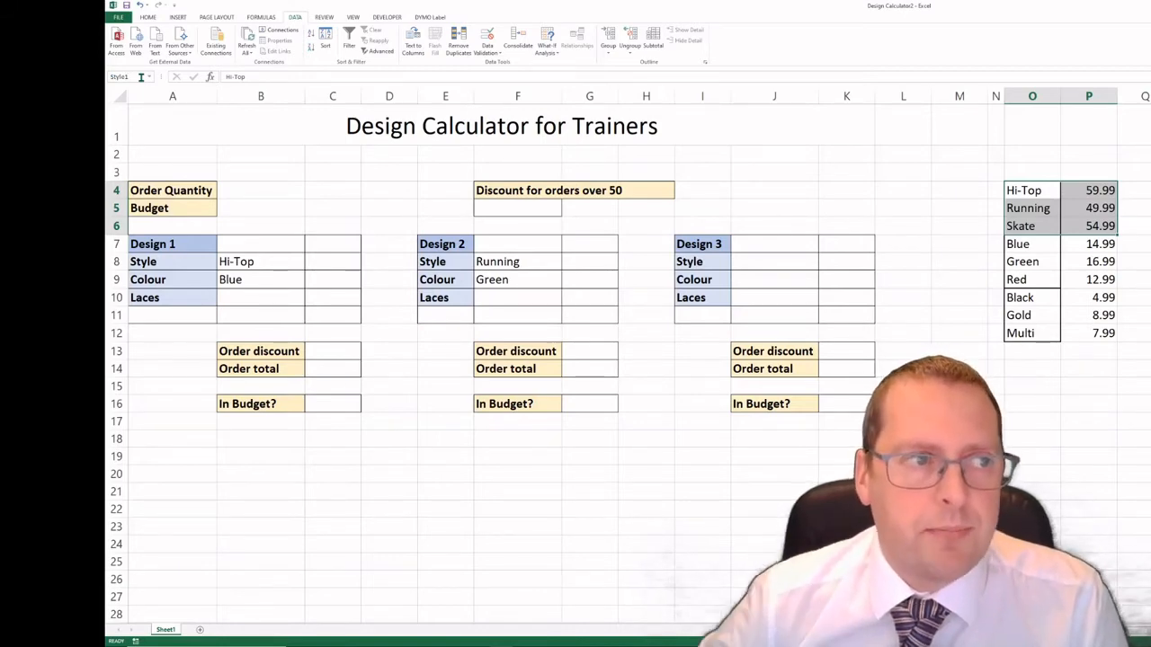
- Select the style options and prices in O4:P6 to check the range's name
click(913, 296)
click(1021, 192)
drag(1023, 192, 1089, 231)
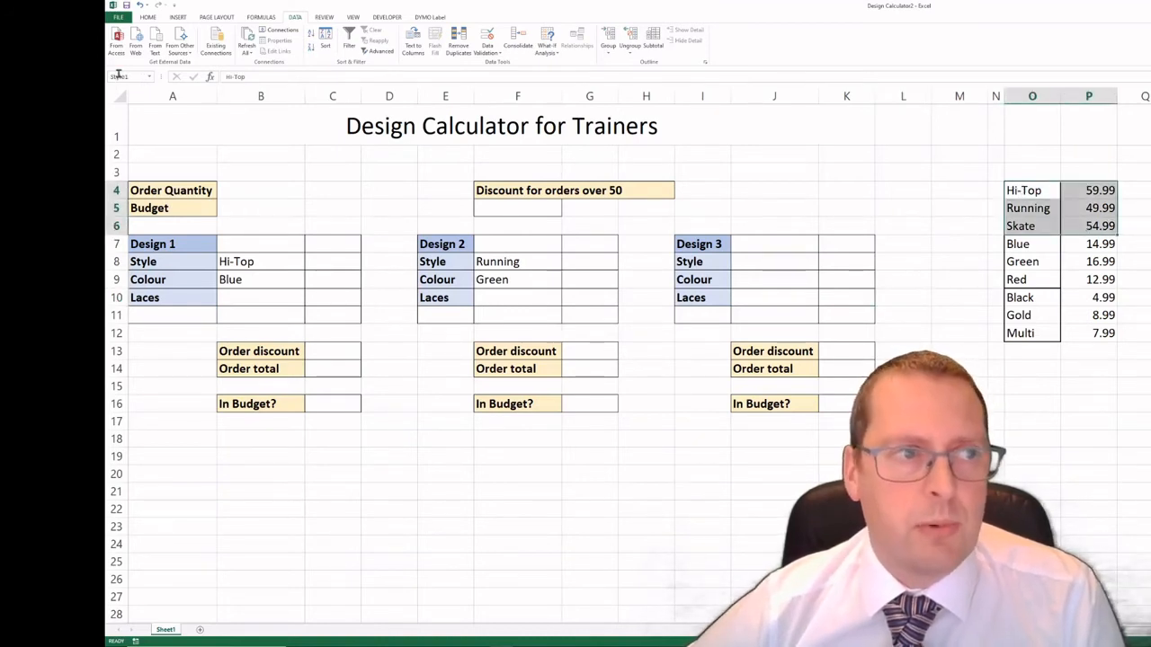
- Give the colour options and prices in O7:P9 their own range name
click(957, 284)
drag(1014, 244, 1090, 277)
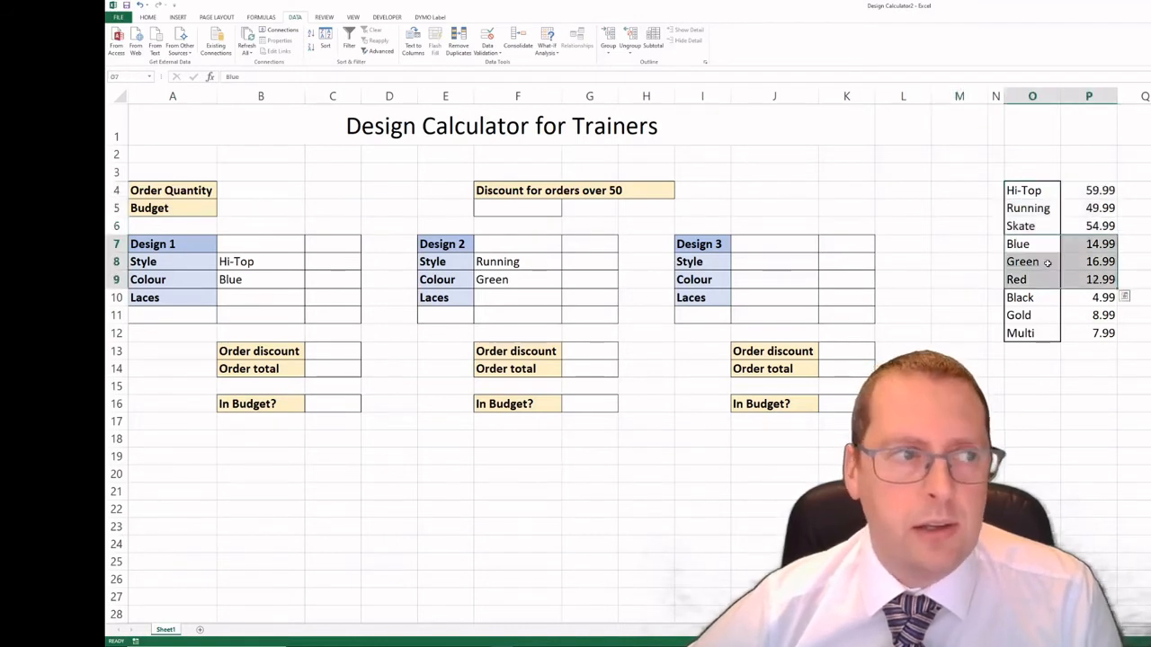
click(126, 75)
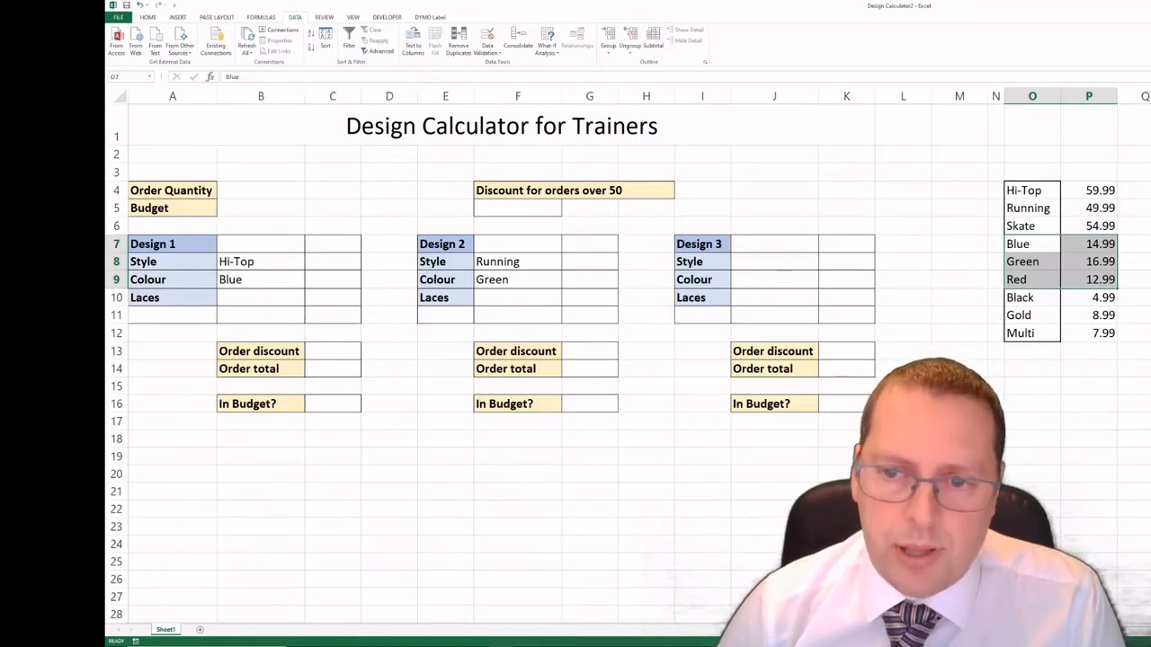
click(1054, 440)
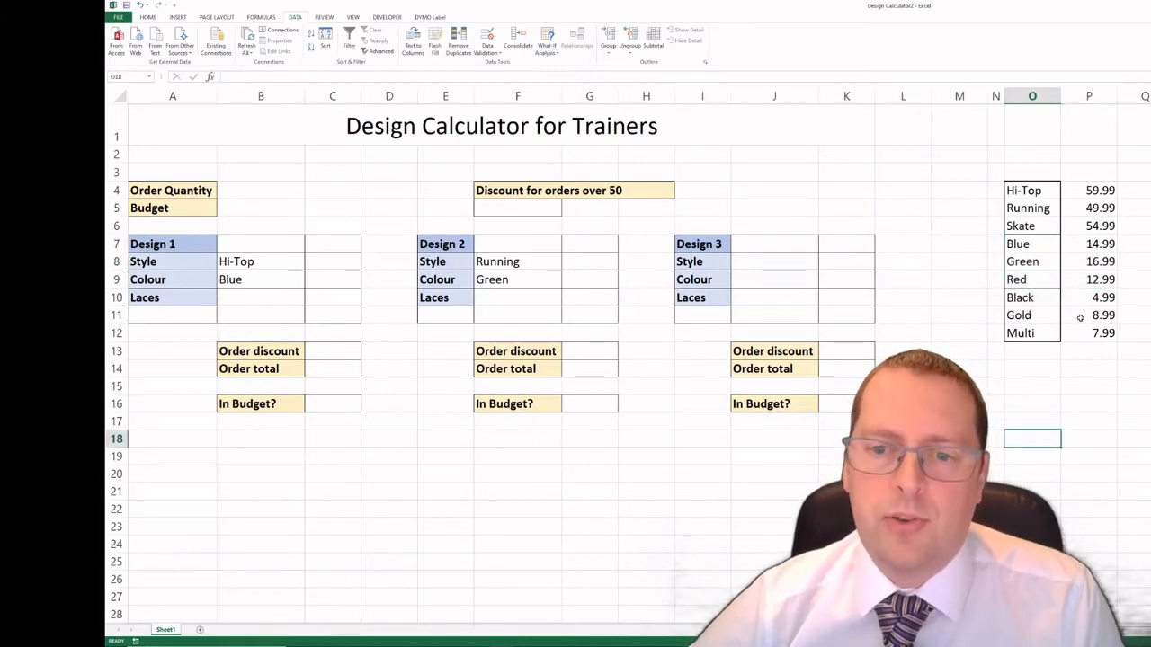
- Name the laces options and prices in O10:P12 Style3, and recheck the name of the style range O4:P6
drag(1025, 297, 1087, 329)
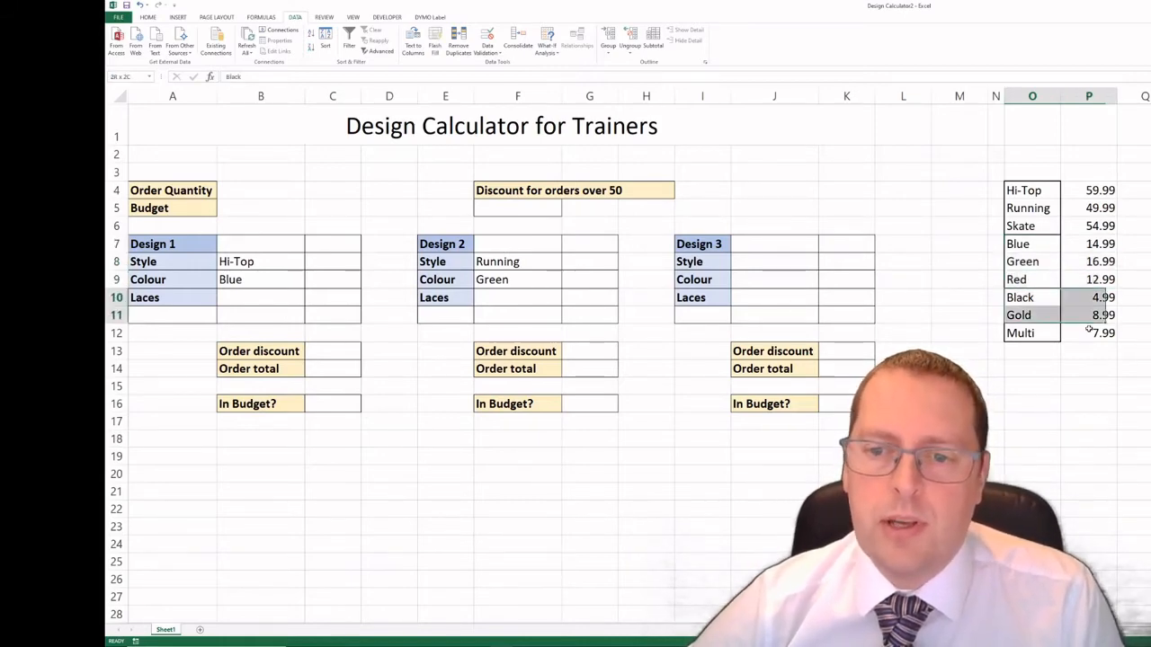
click(120, 78)
text(Style)
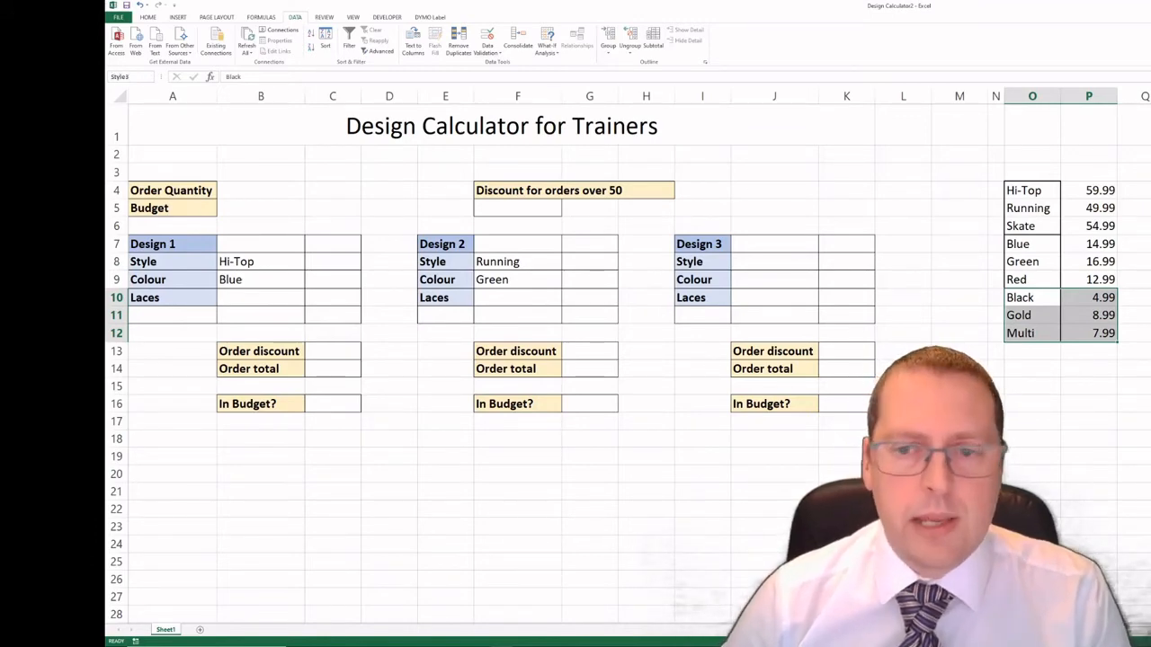
text(3)
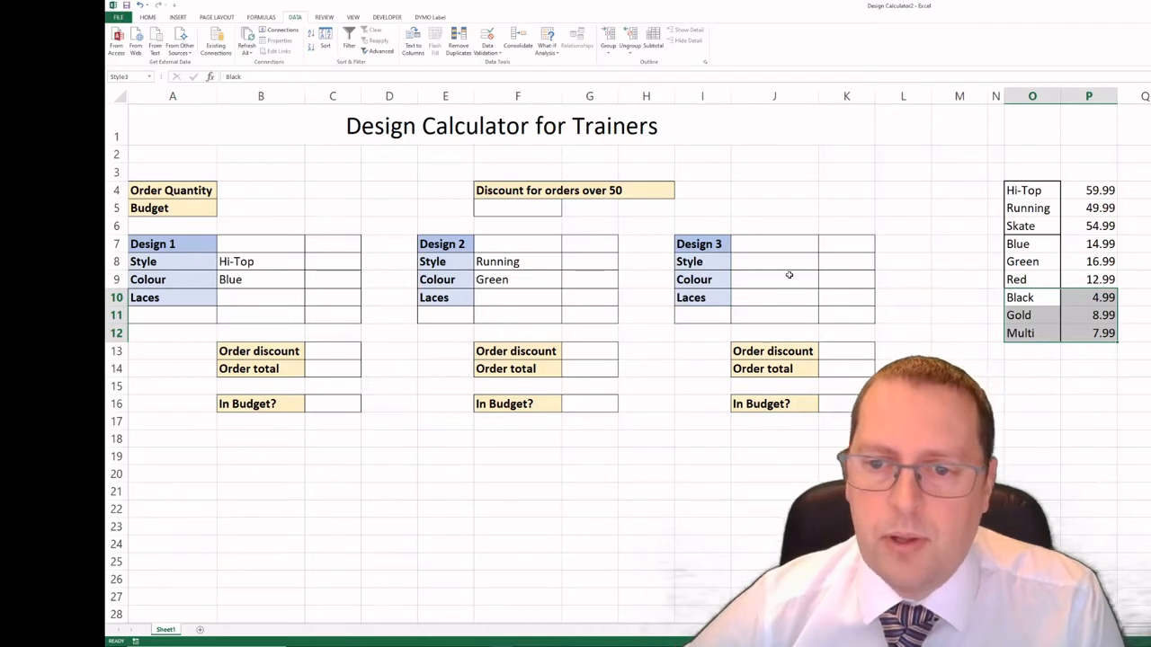
click(1125, 385)
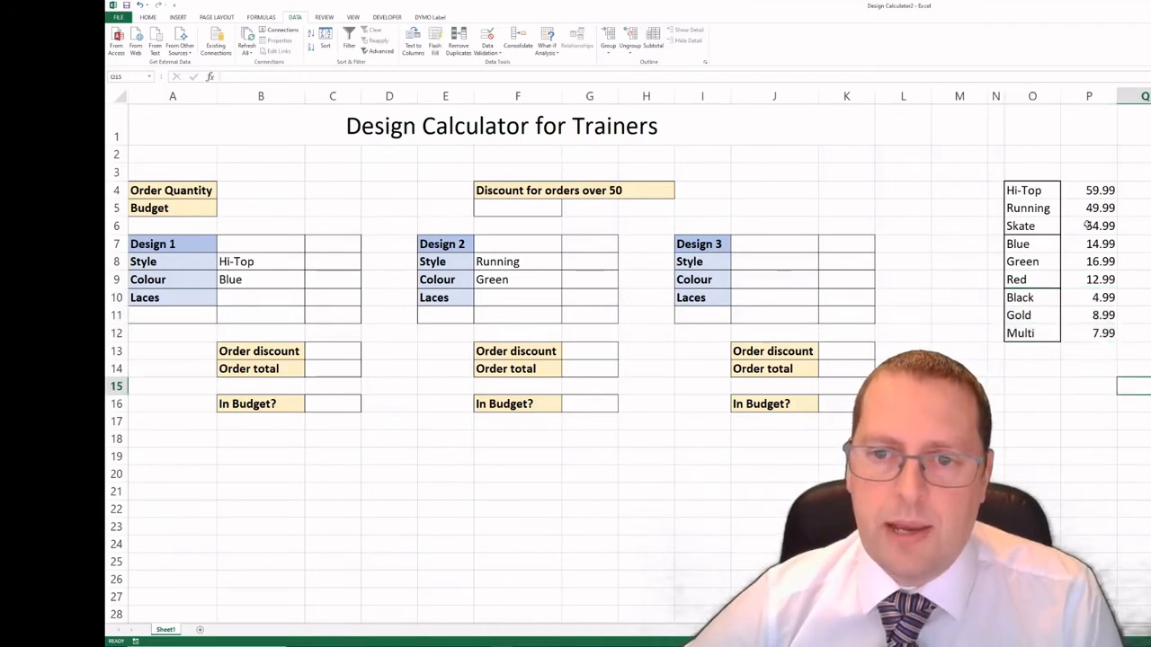
drag(1035, 190, 1080, 226)
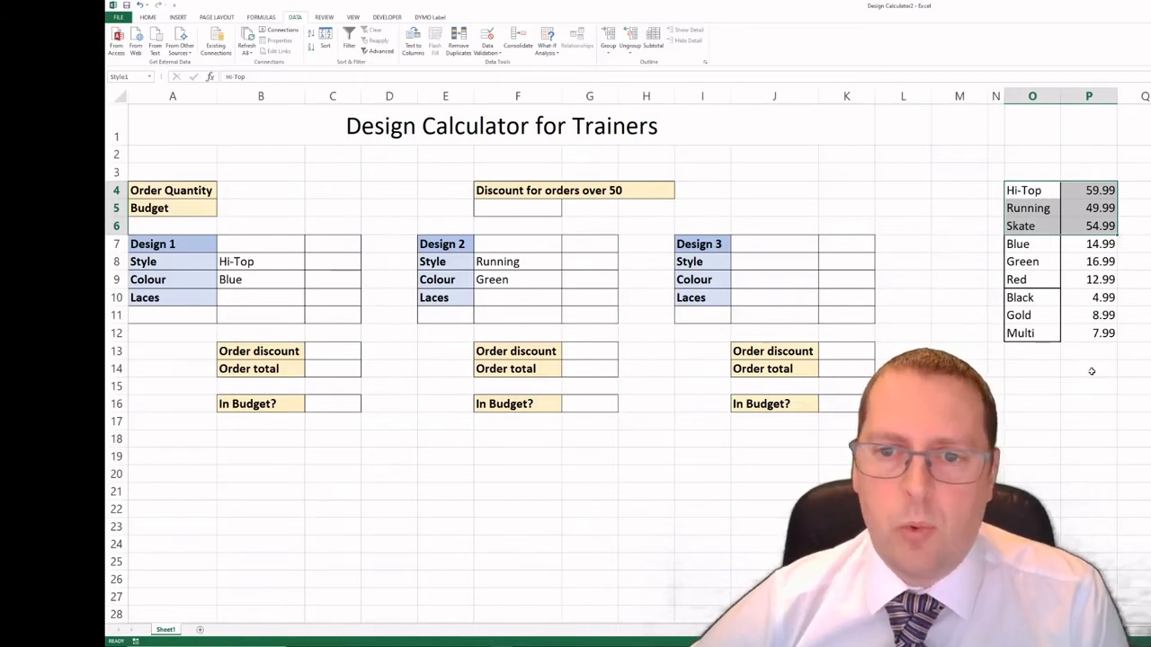
click(1089, 421)
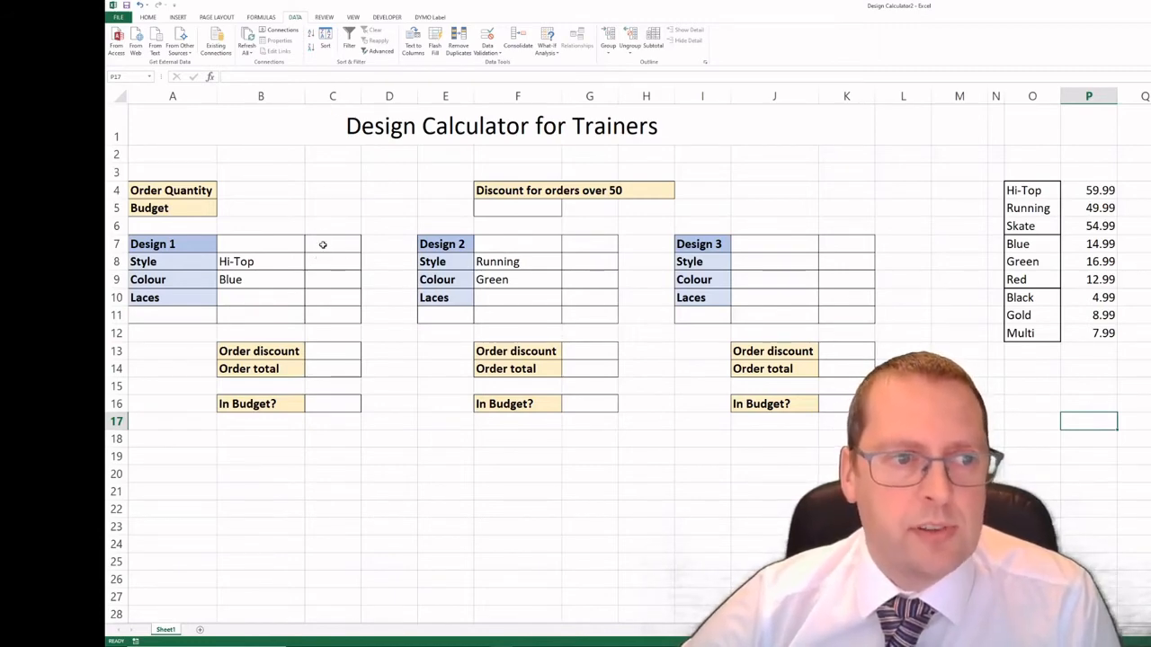
- Search for the vlookup function and insert it into cell C8 beside Design 1's Style, keeping the Style cell uncovered
click(323, 261)
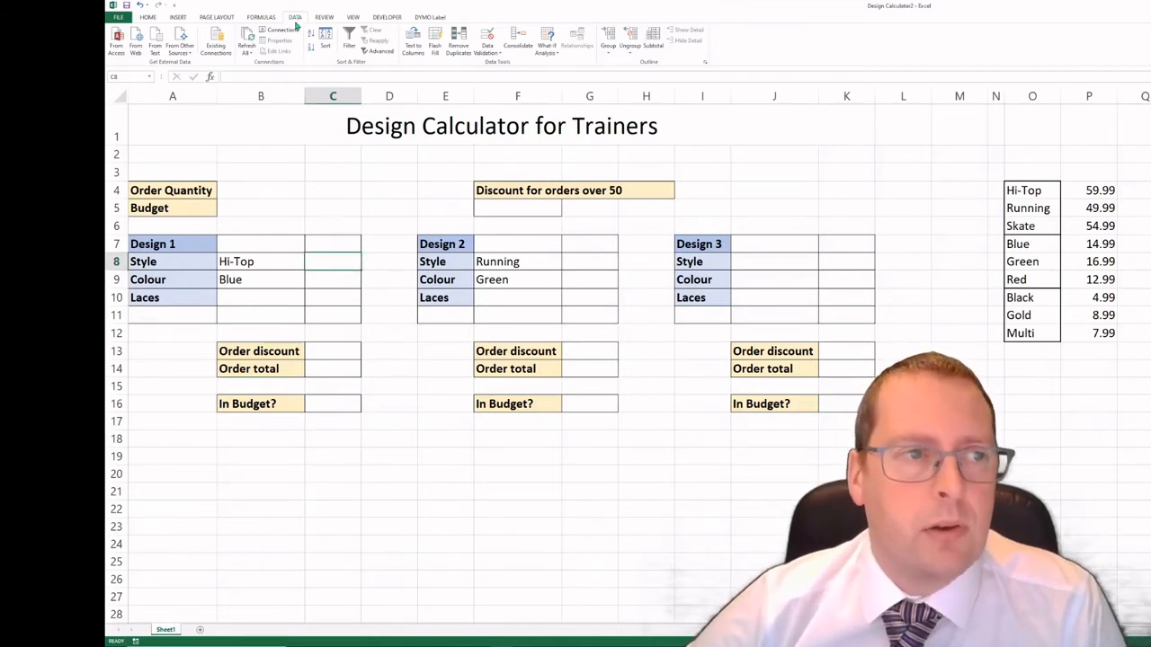
click(210, 77)
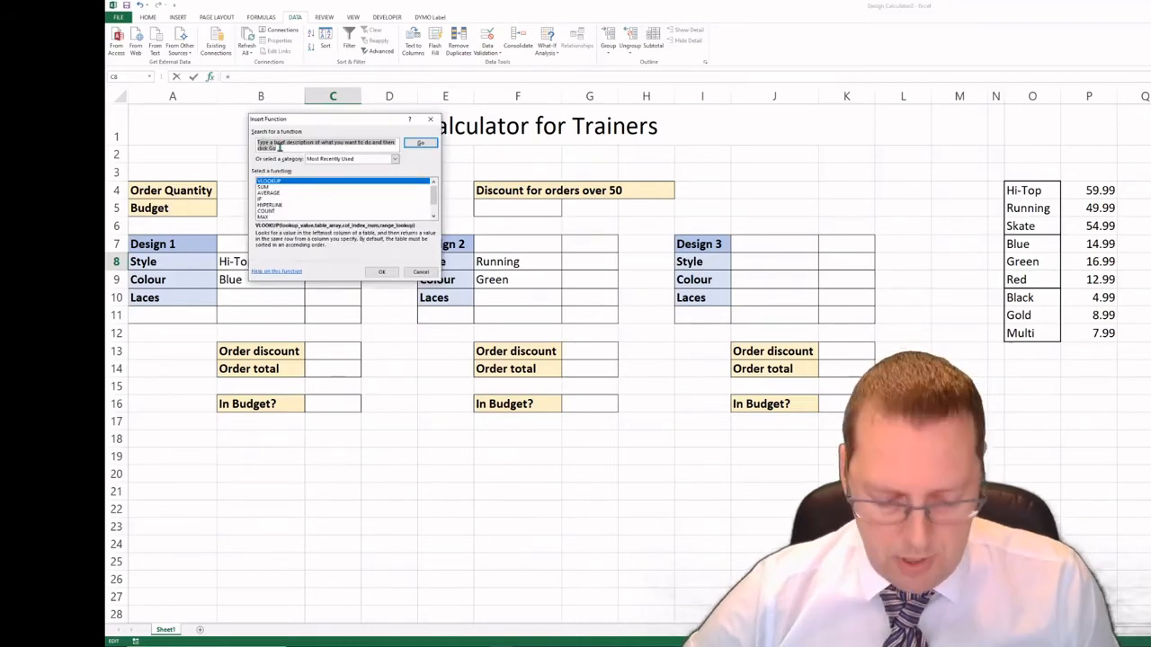
text(i)
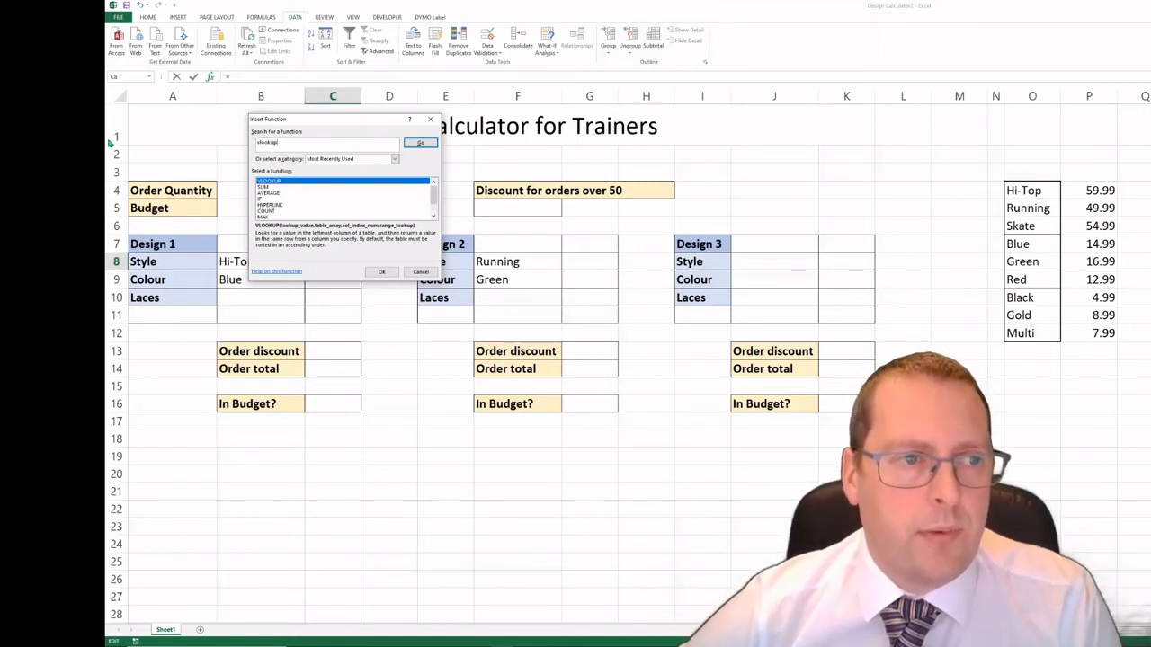
click(416, 145)
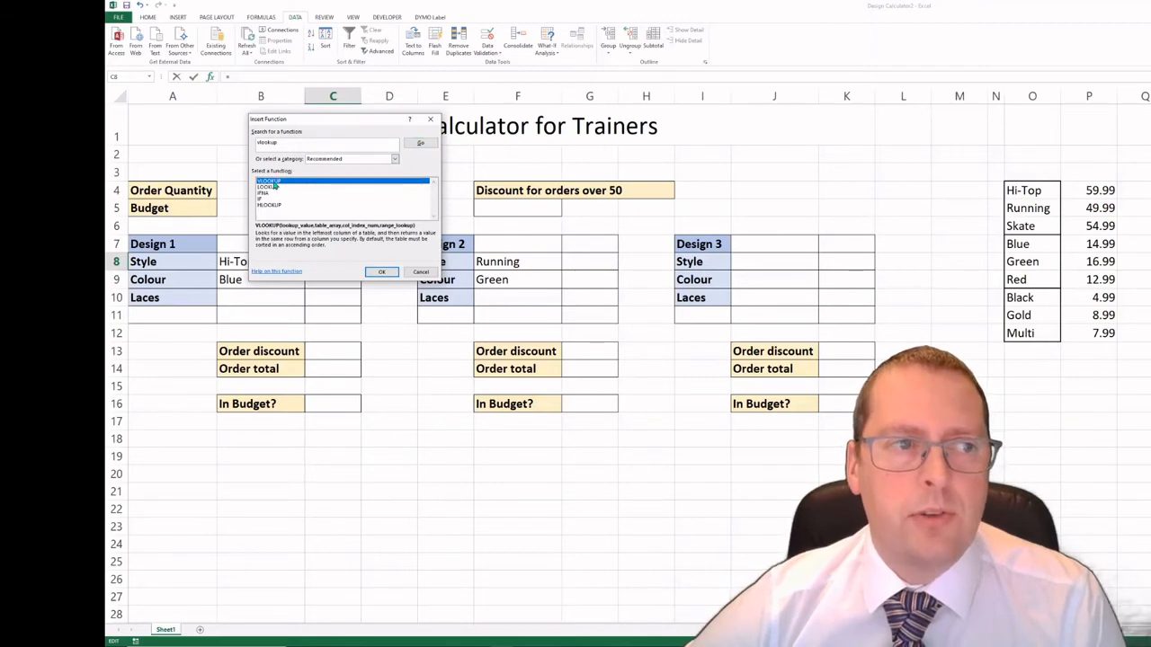
double_click(269, 181)
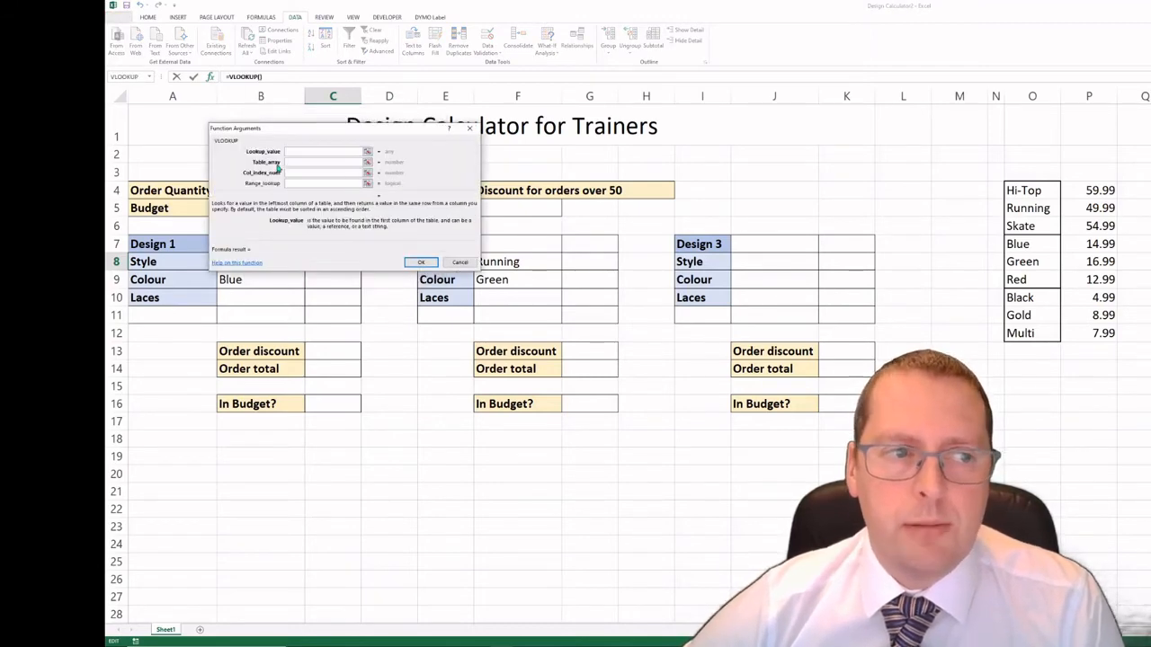
drag(358, 131, 525, 168)
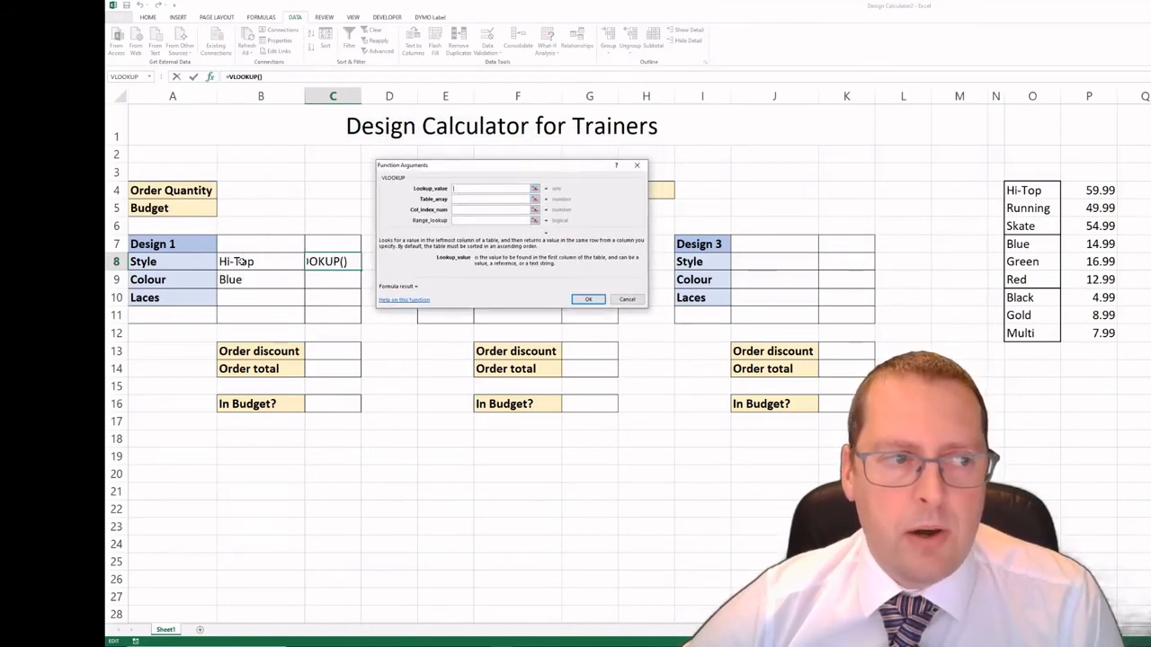
- Set the VLOOKUP lookup value to Design 1's Style cell B8
click(534, 191)
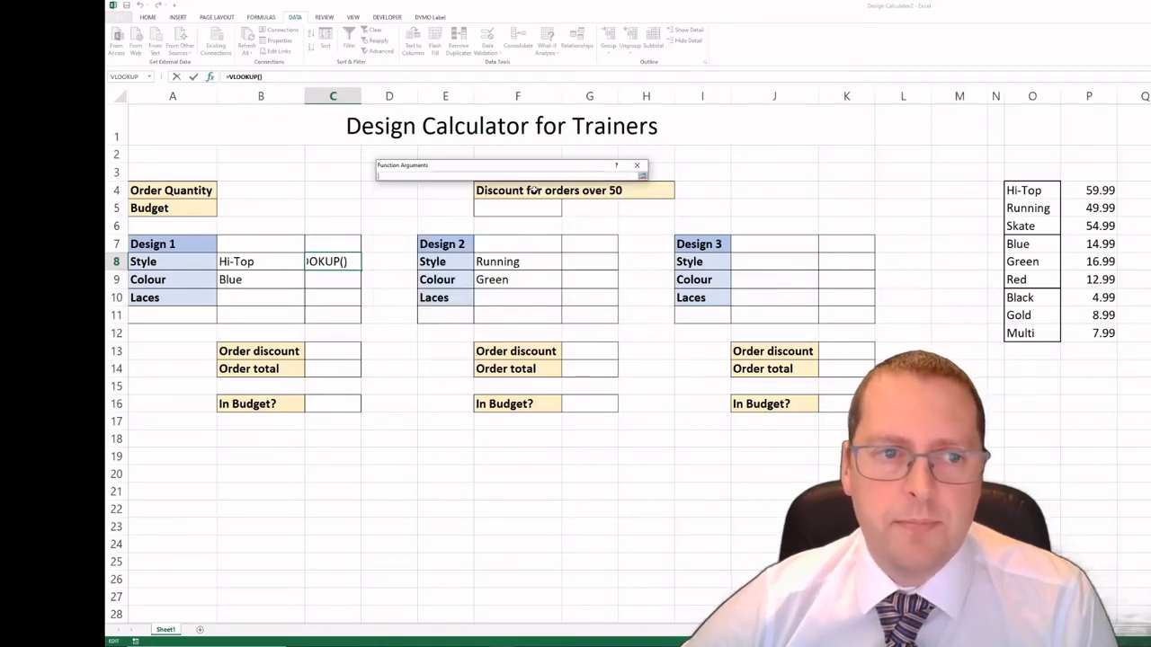
click(250, 262)
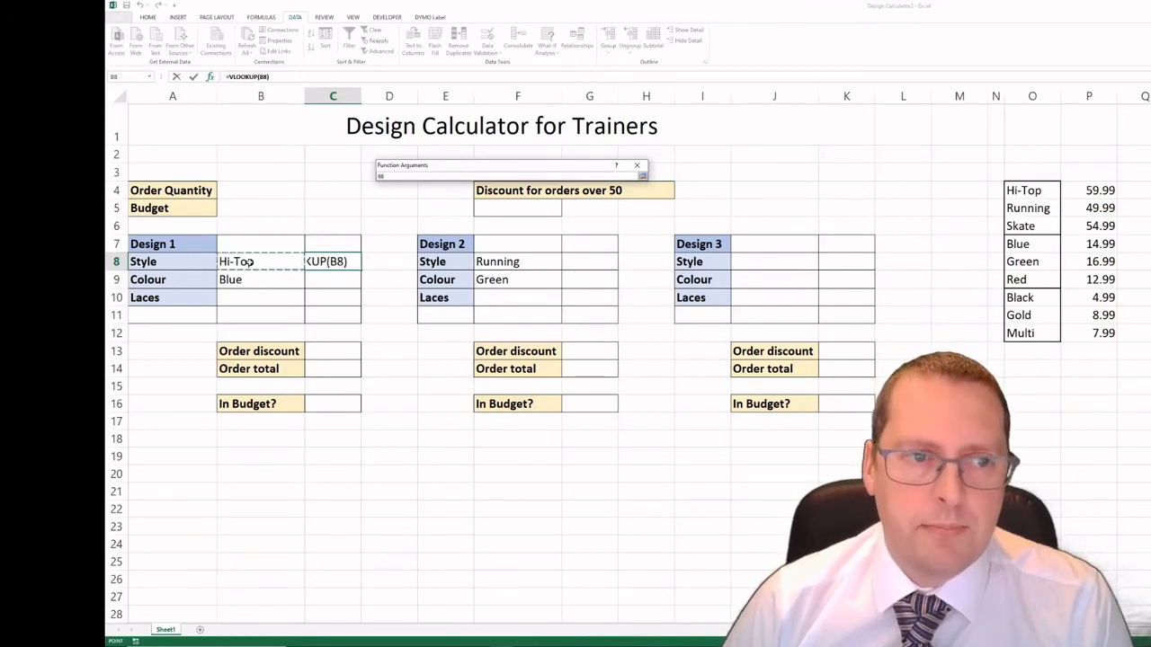
key(Return)
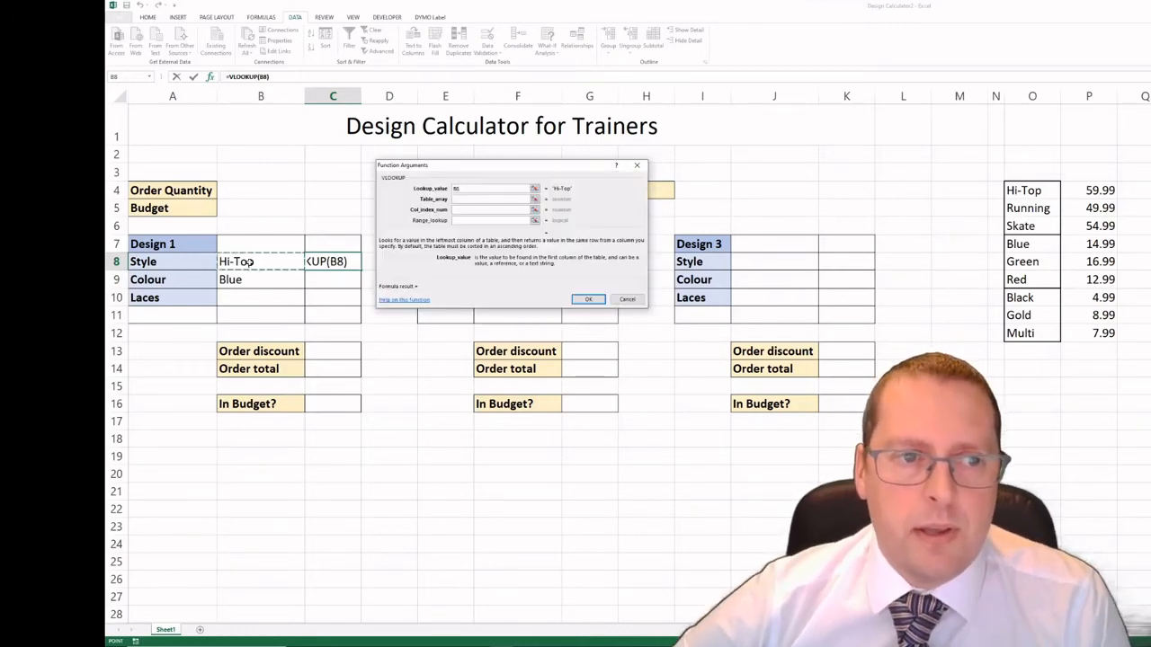
- Set the VLOOKUP table array to the Style1 range O4:P6 and the column index number to 2
click(517, 199)
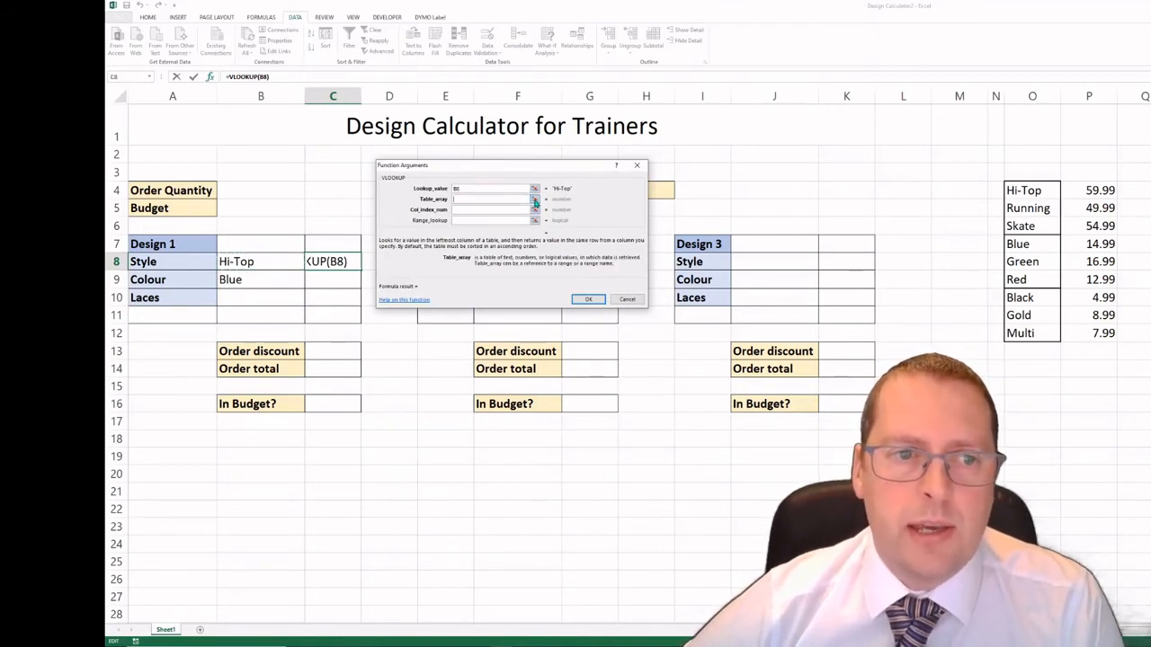
click(535, 199)
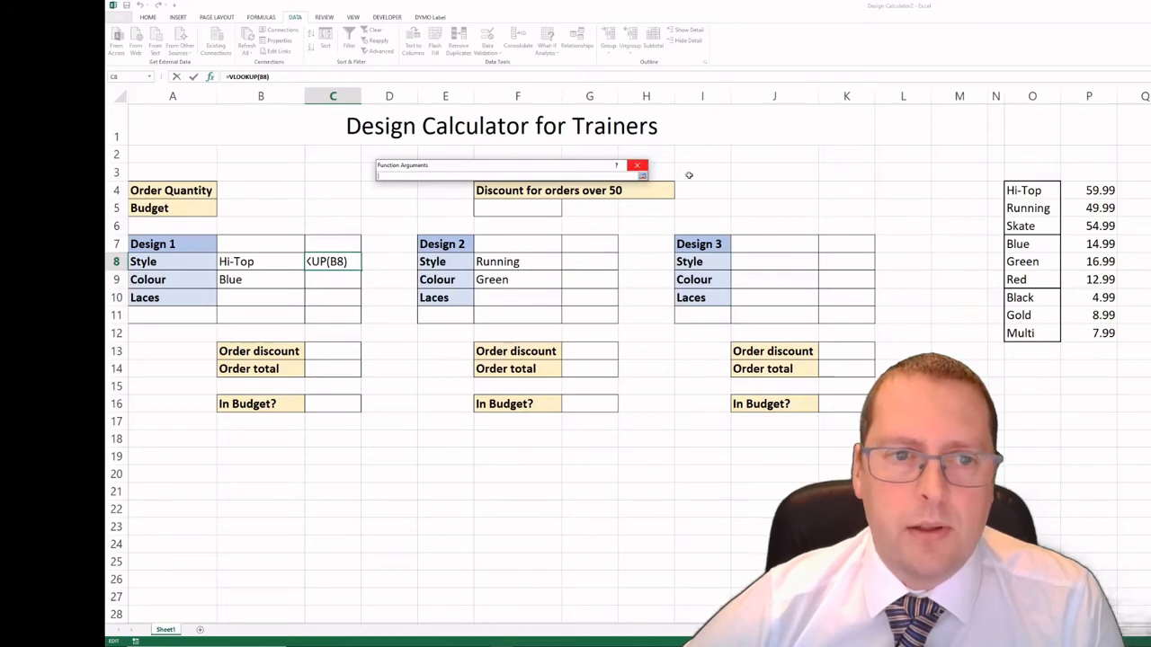
click(642, 175)
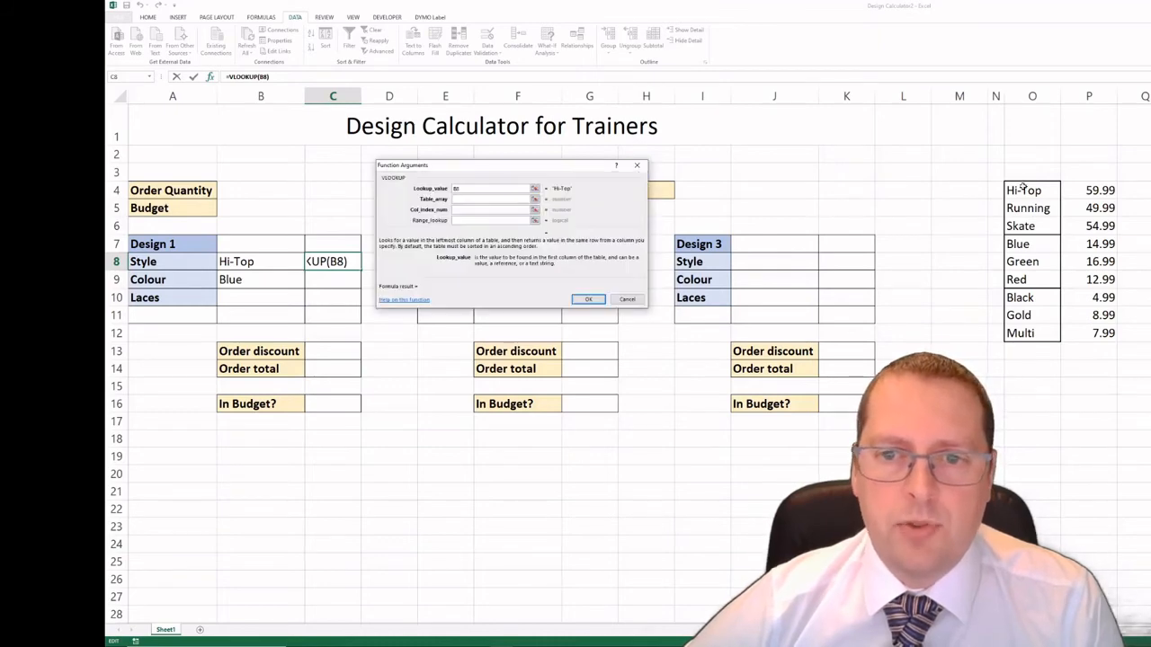
drag(1022, 186, 1089, 226)
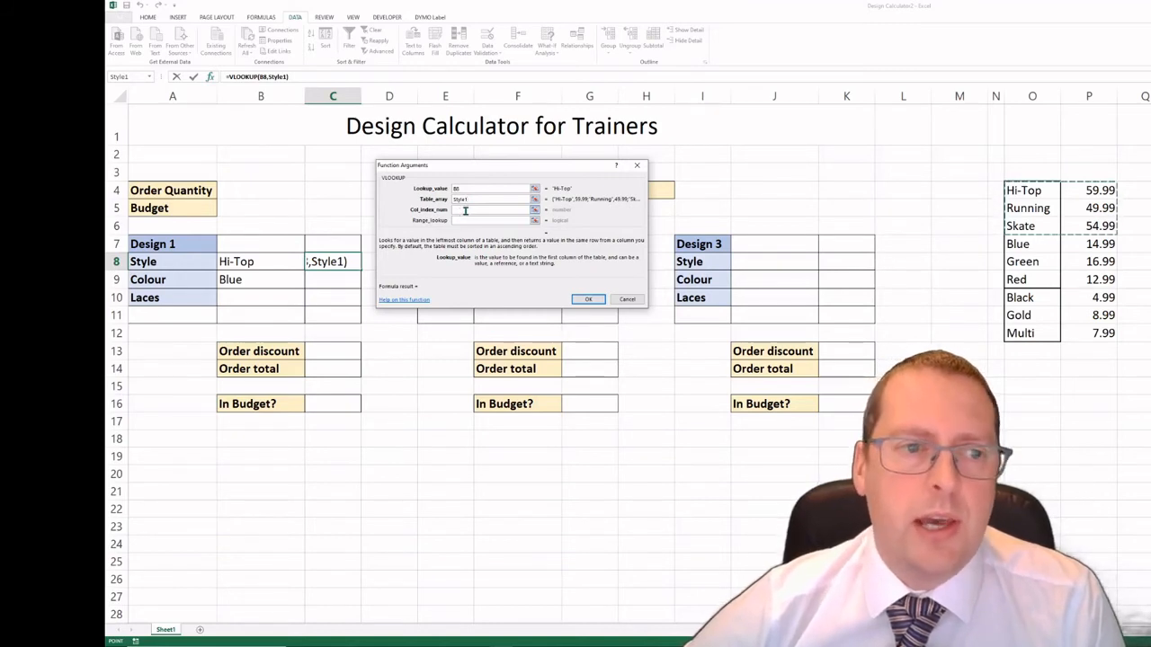
click(464, 210)
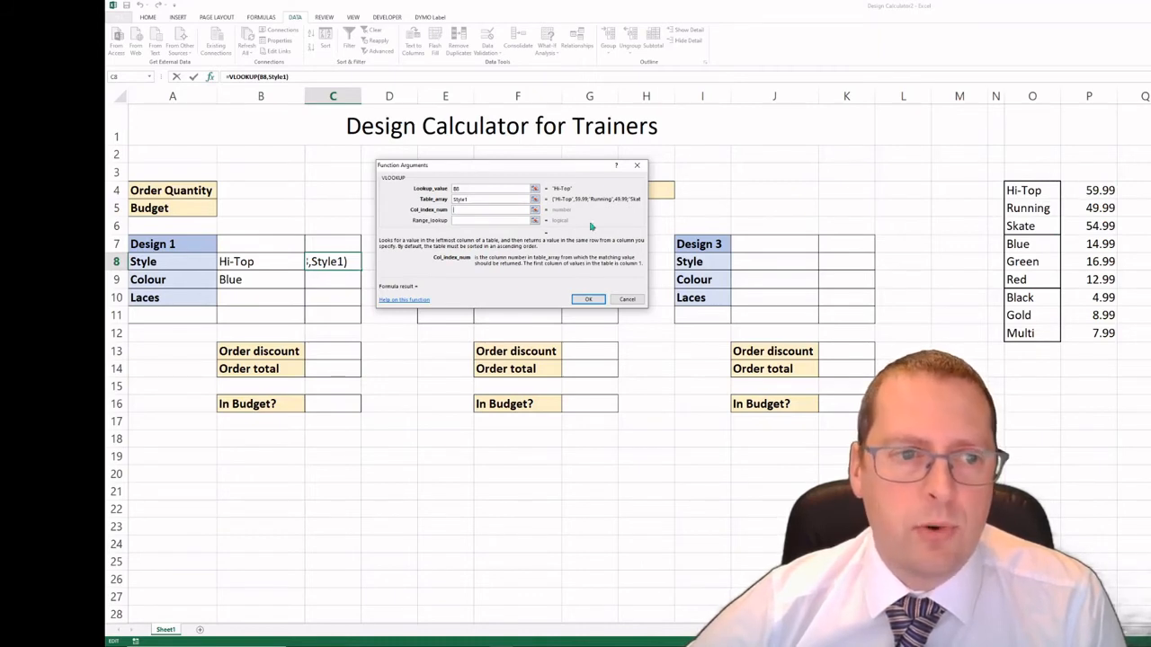
text(2)
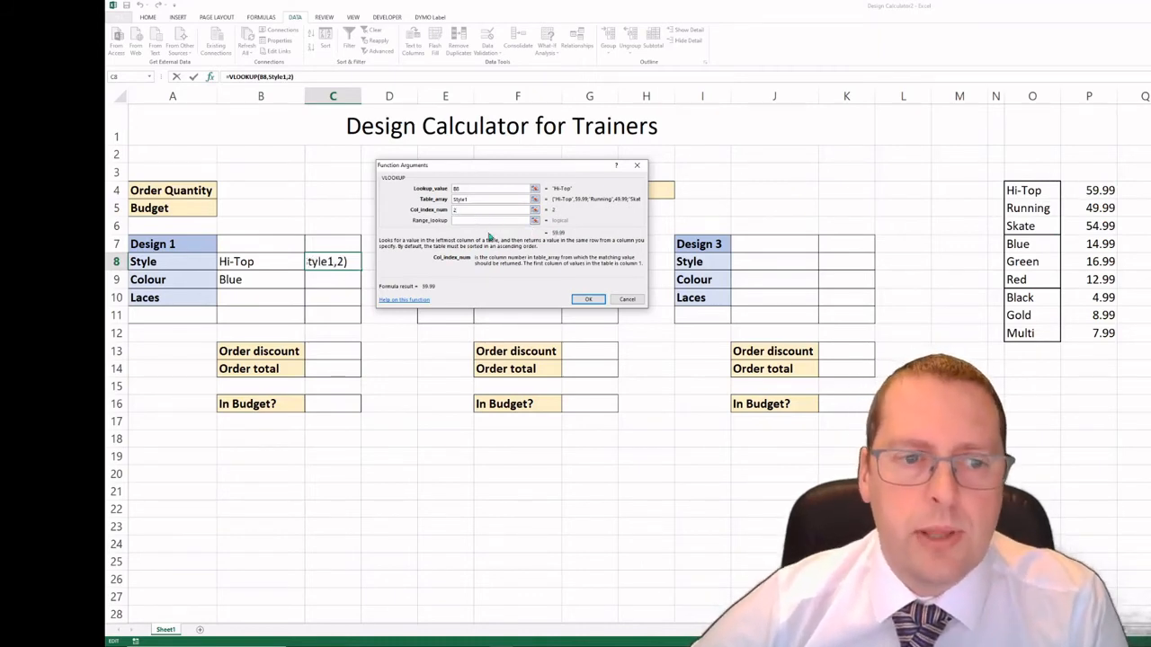
- Confirm the VLOOKUP formula in C8 and change Design 1's Style to Running to test the price lookup
click(586, 298)
click(397, 433)
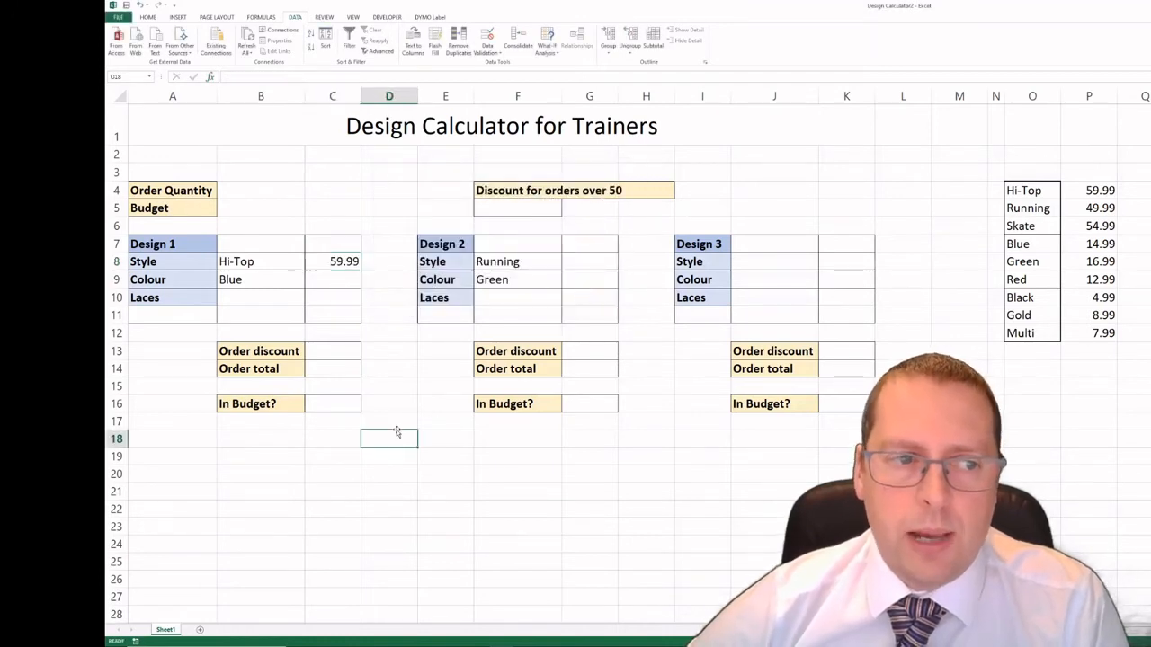
click(261, 262)
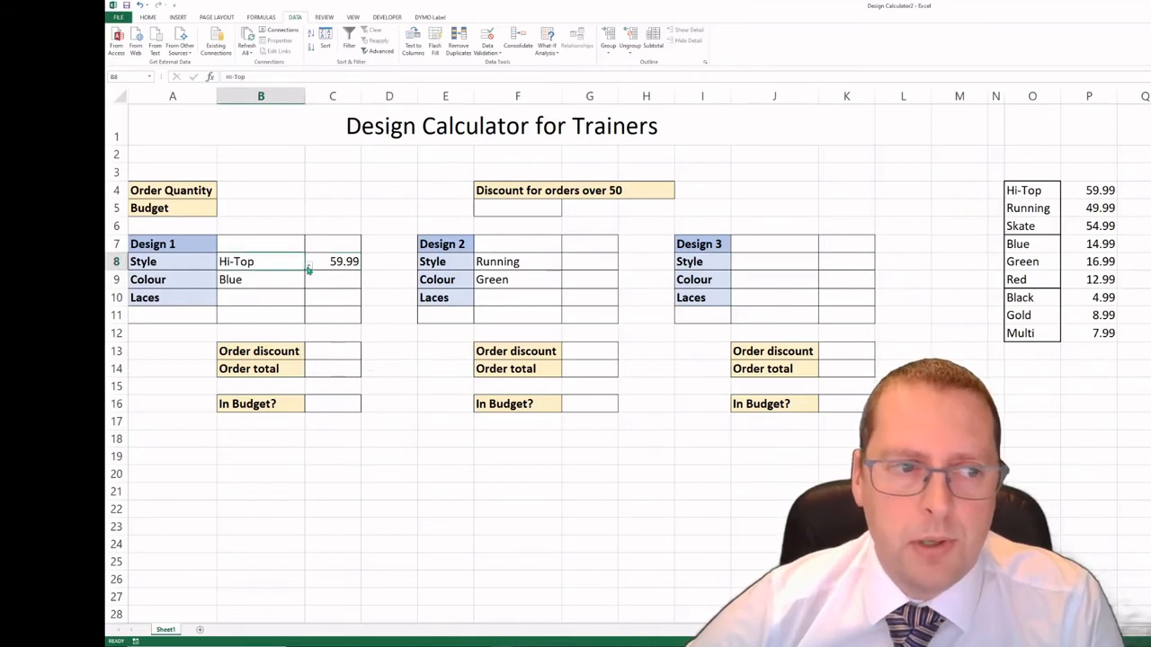
click(308, 269)
key(Escape)
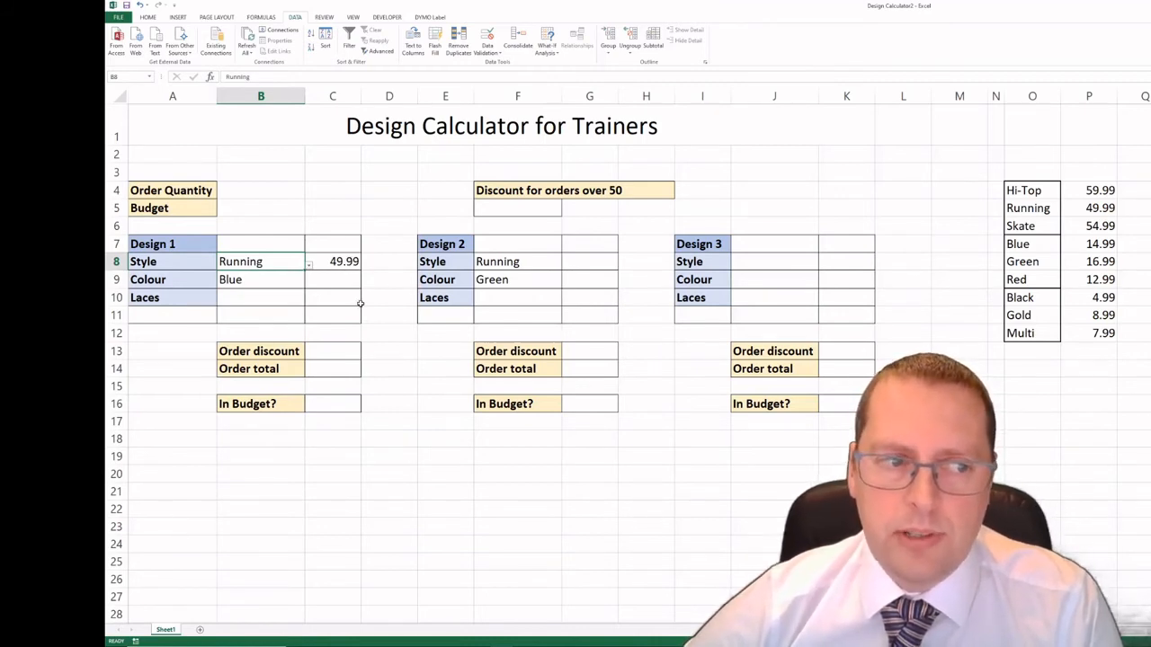
- Insert the VLOOKUP function into C9 beside Design 1's Colour, with Colour cell B9 as the lookup value
click(253, 283)
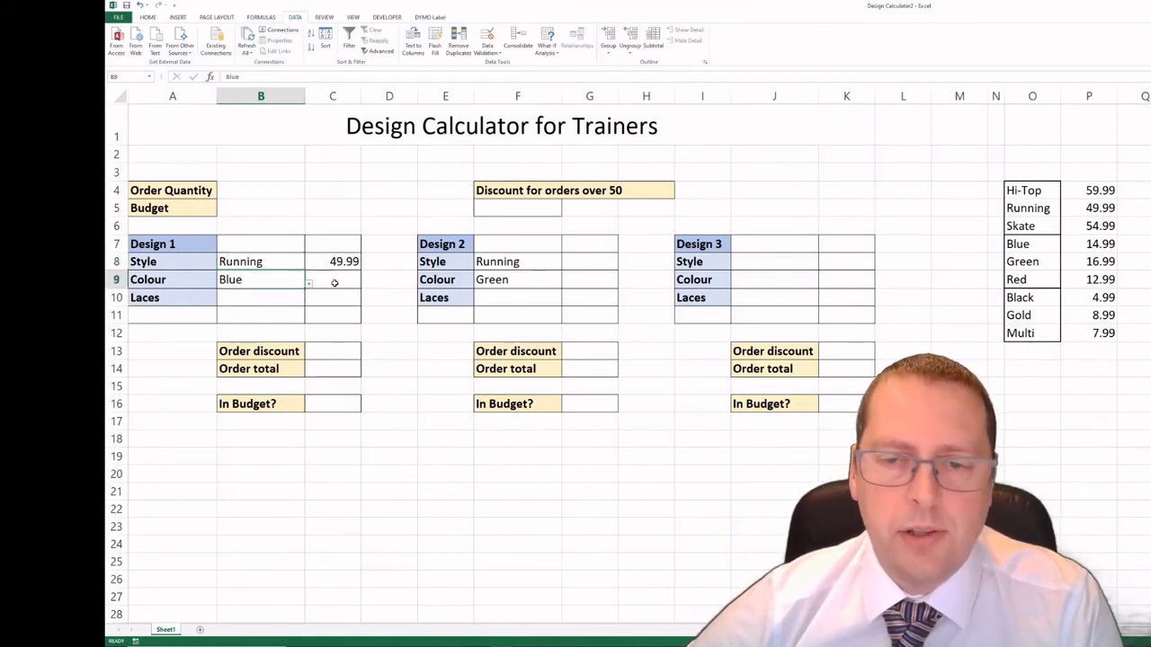
click(333, 283)
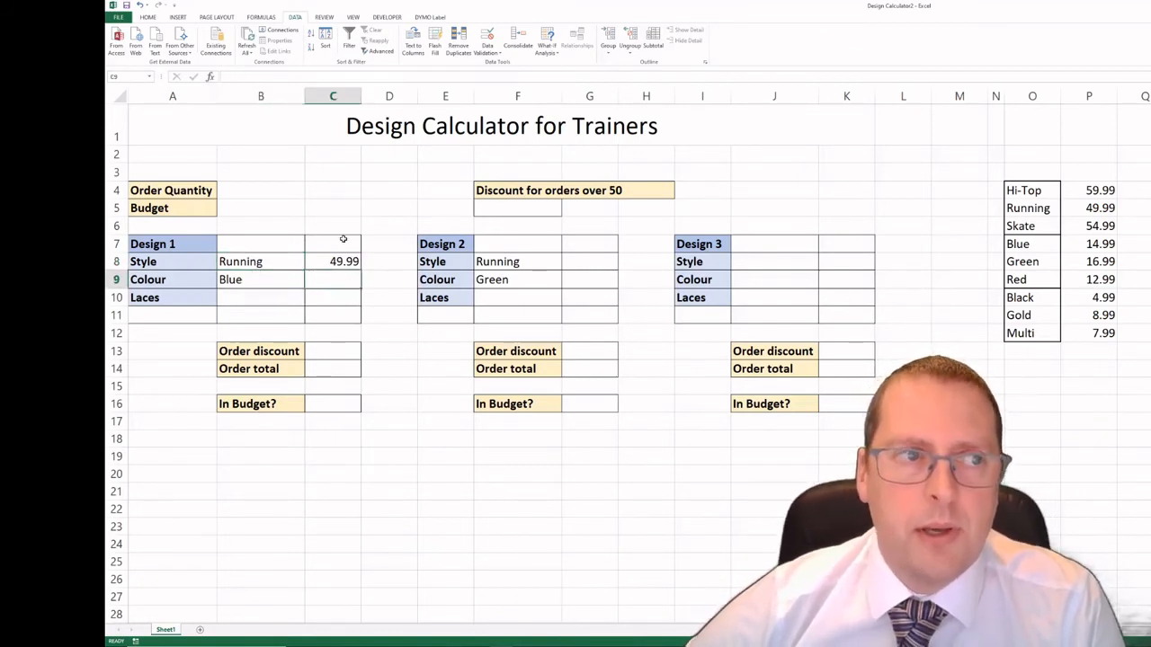
click(213, 77)
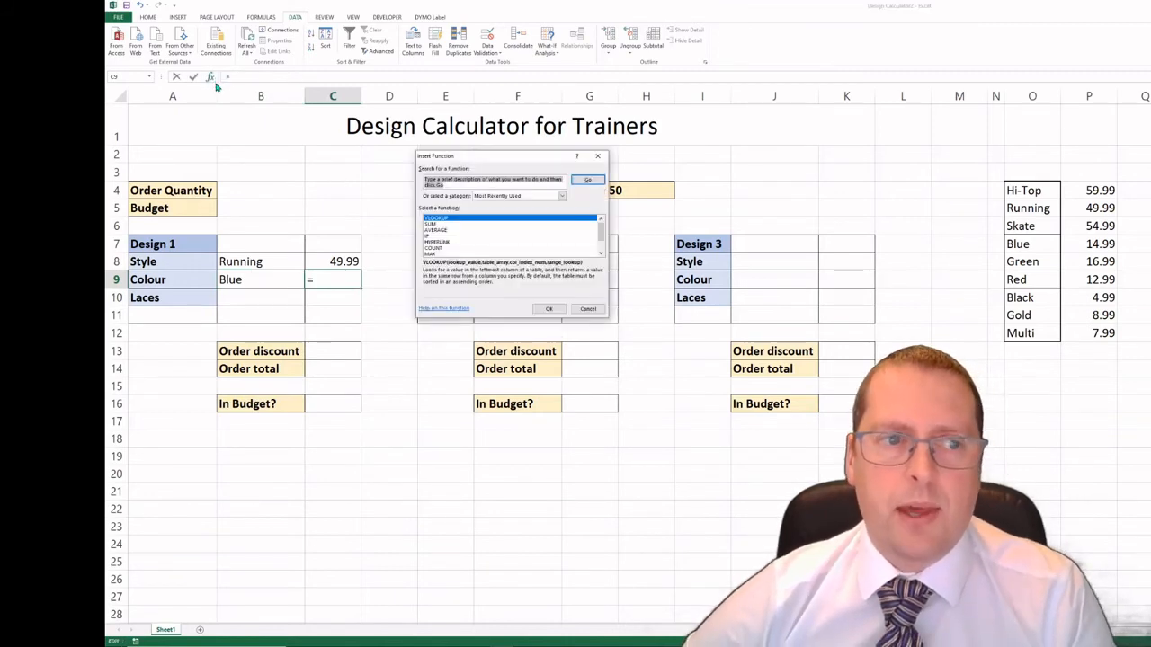
click(443, 220)
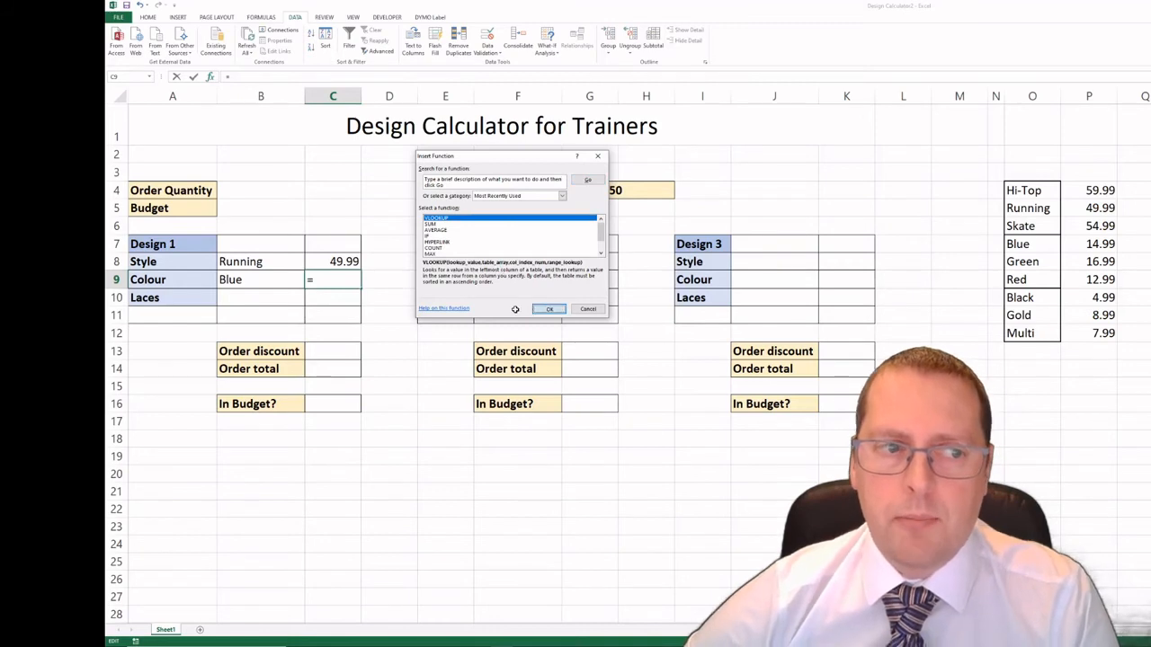
click(542, 309)
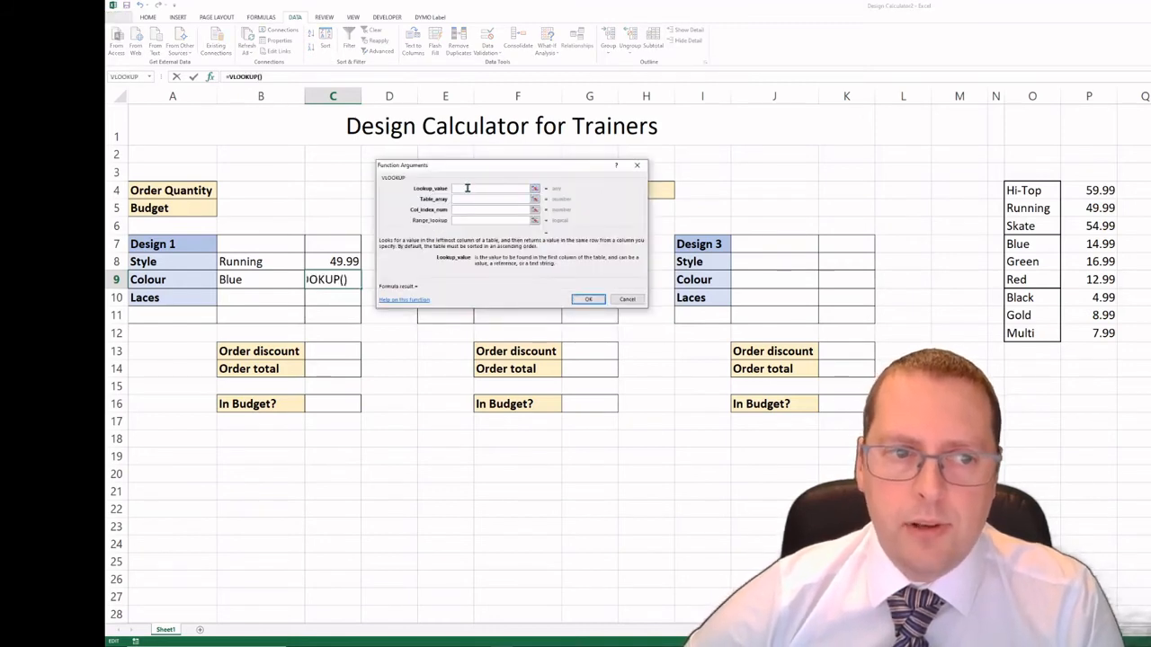
click(534, 189)
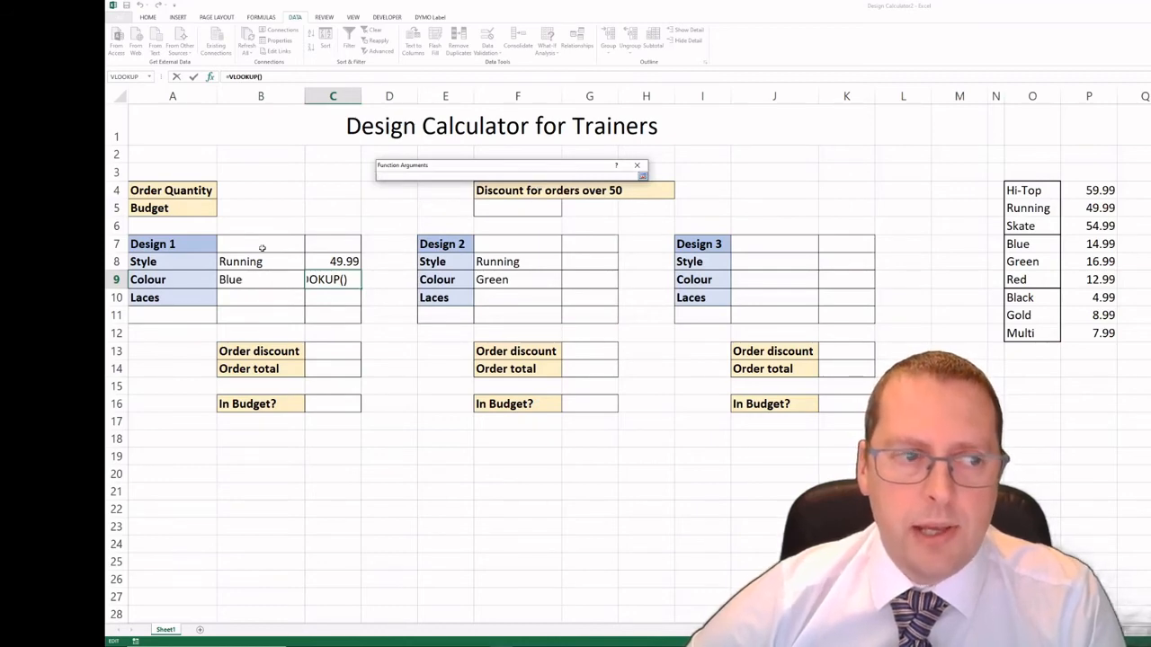
click(258, 279)
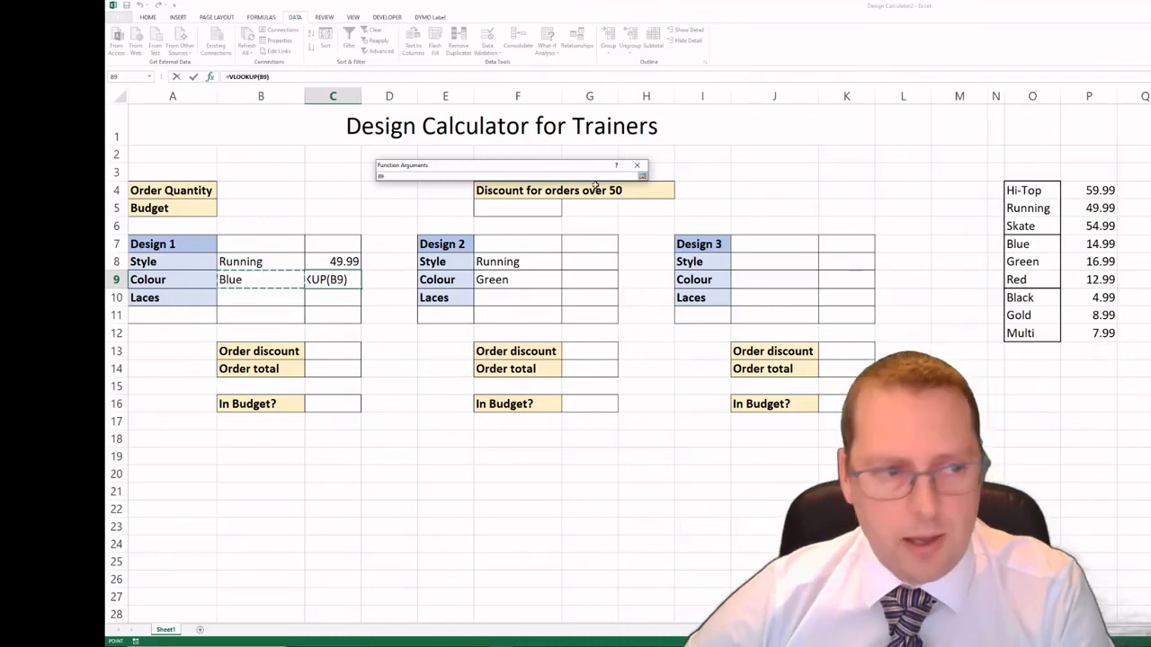
key(Return)
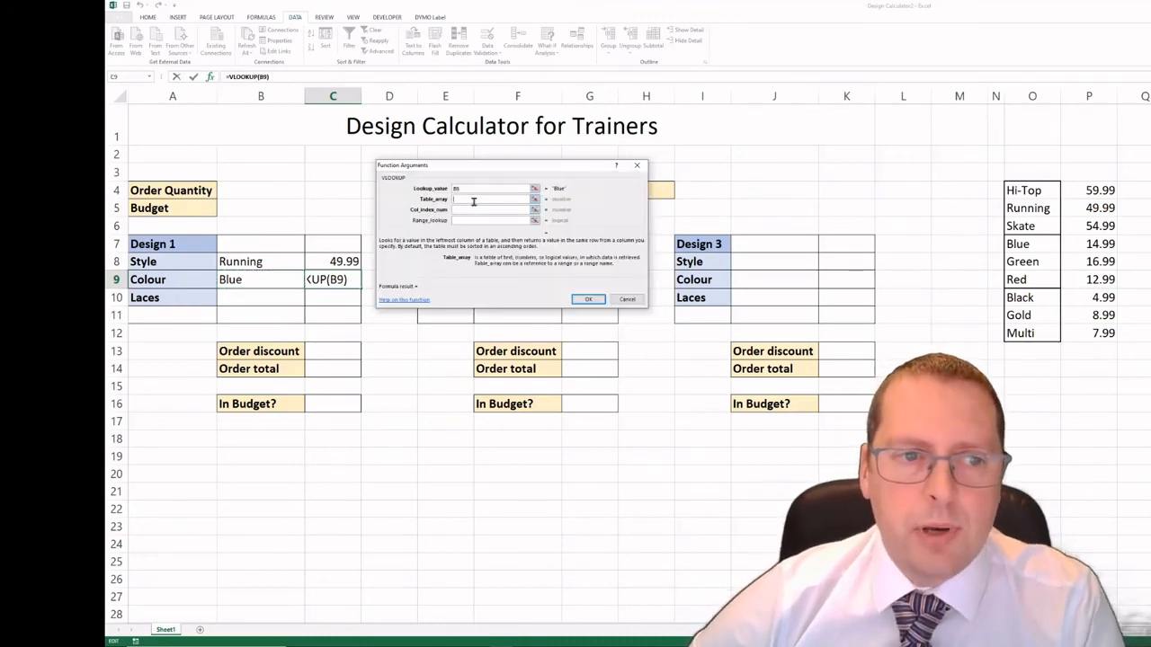
- Set the VLOOKUP table array to the Style2 range O7:P9 with column index number 2, and confirm the formula
click(472, 199)
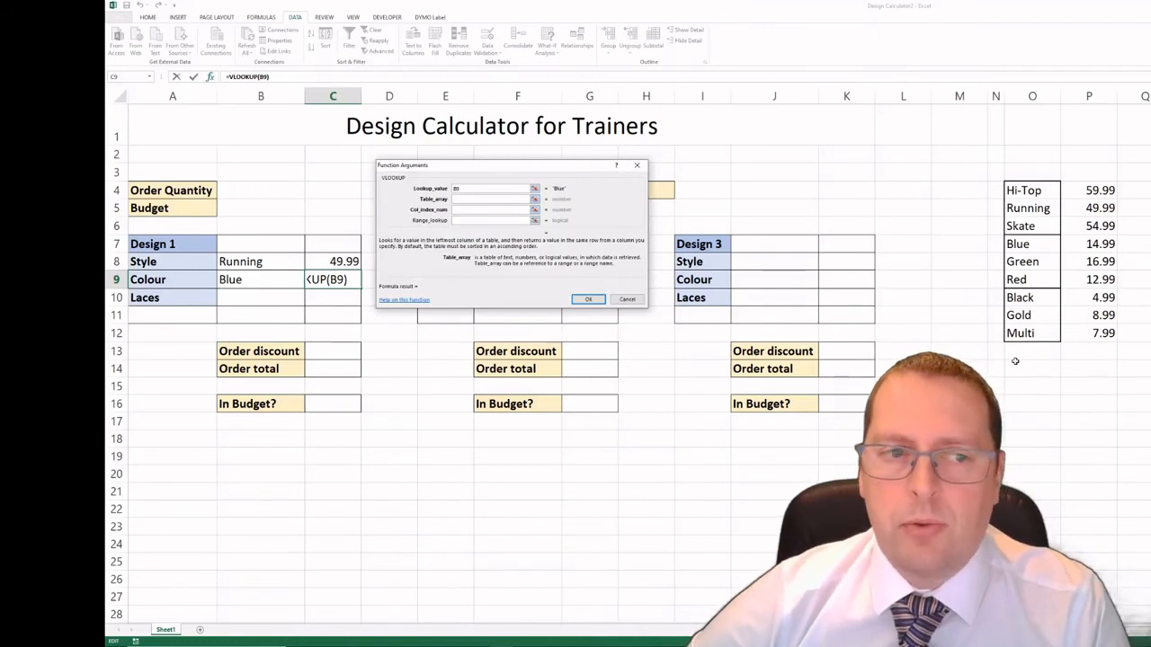
drag(1034, 244, 1080, 279)
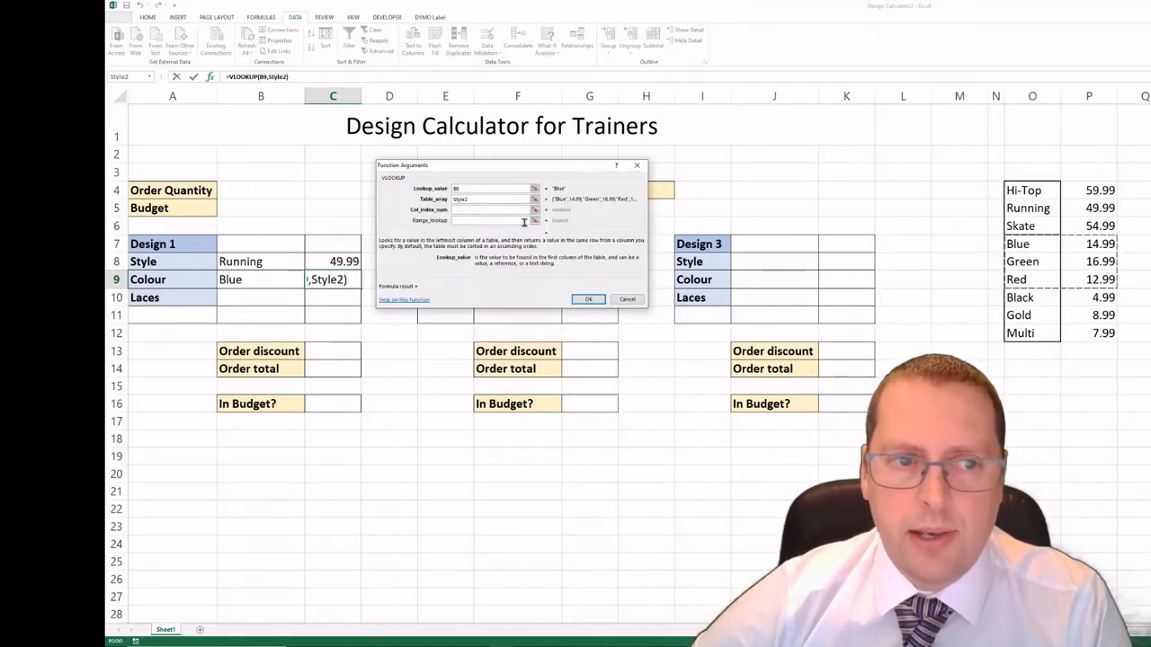
click(484, 212)
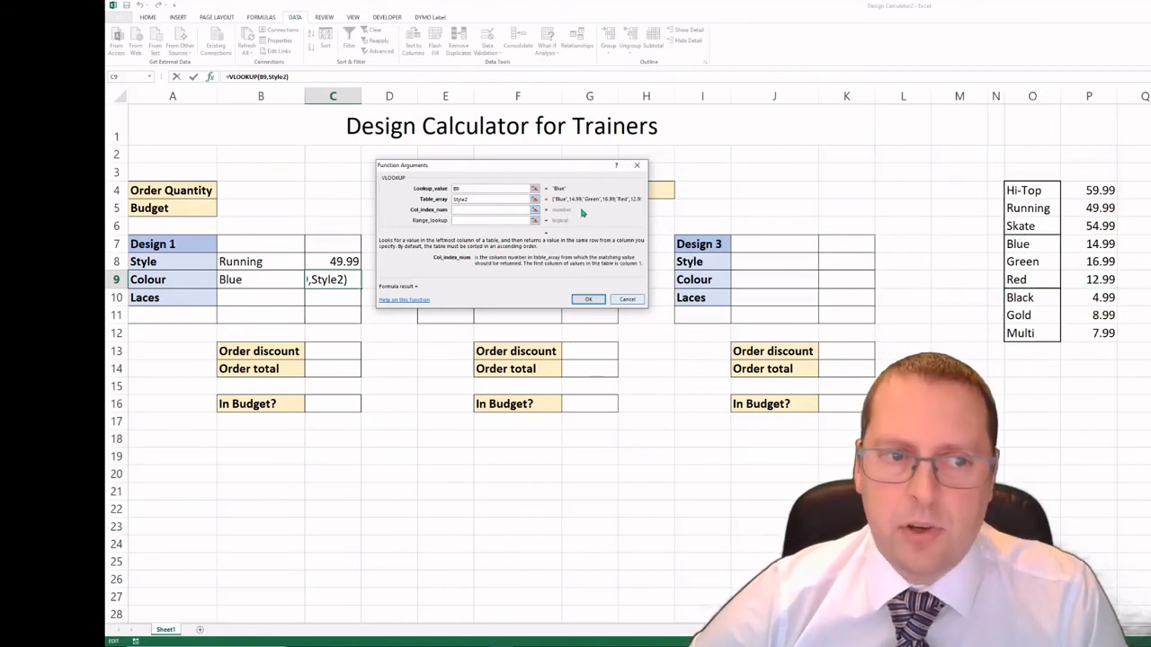
text(2)
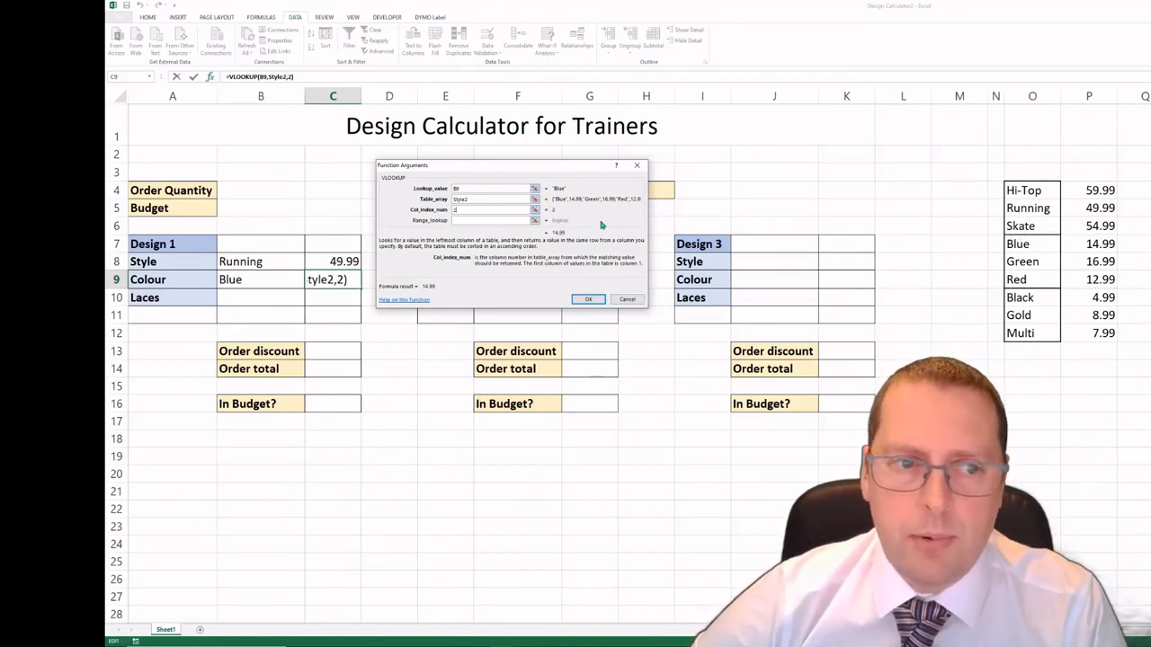
click(588, 300)
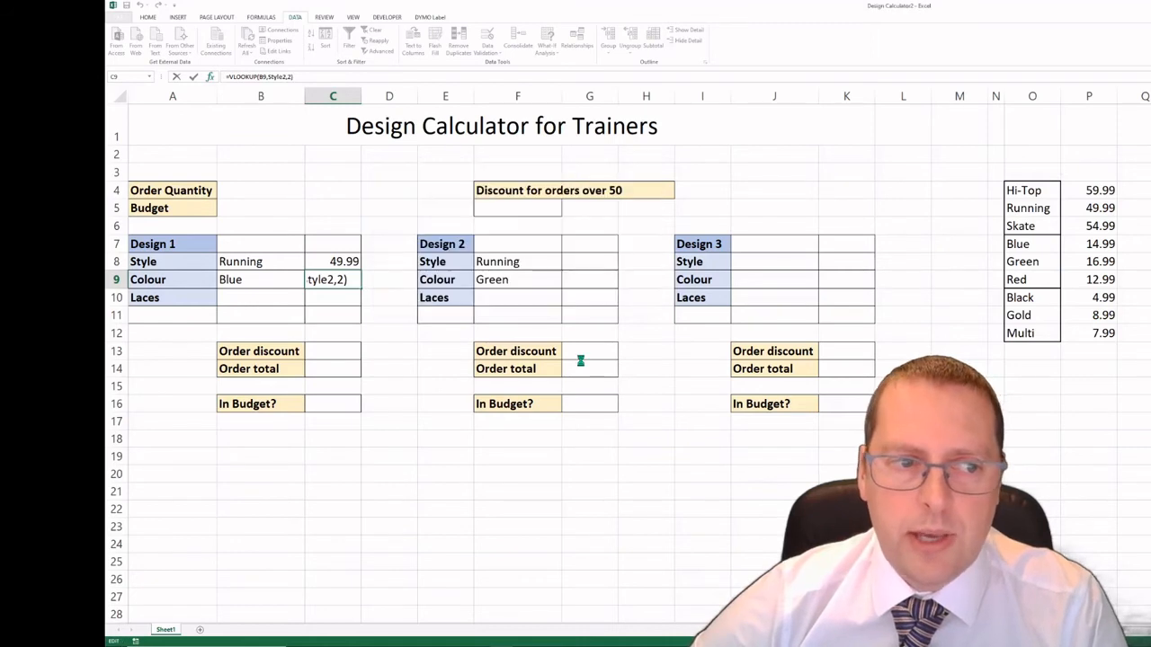
click(681, 513)
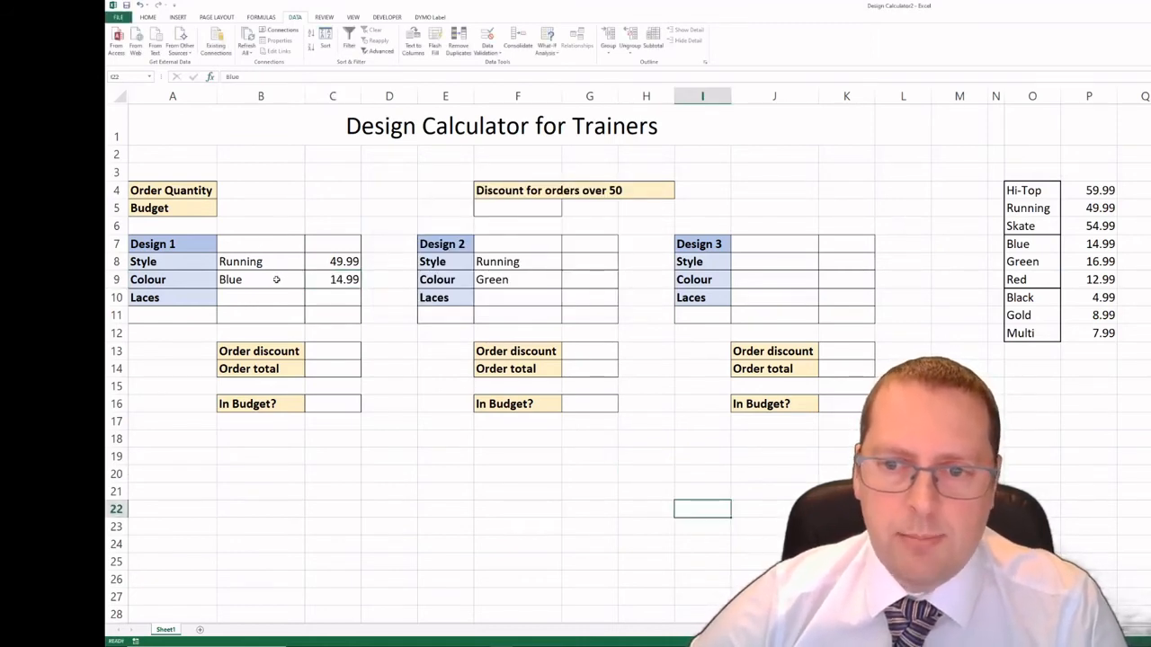
- Change Design 1's Colour to Green to test its price lookup
click(277, 280)
click(308, 285)
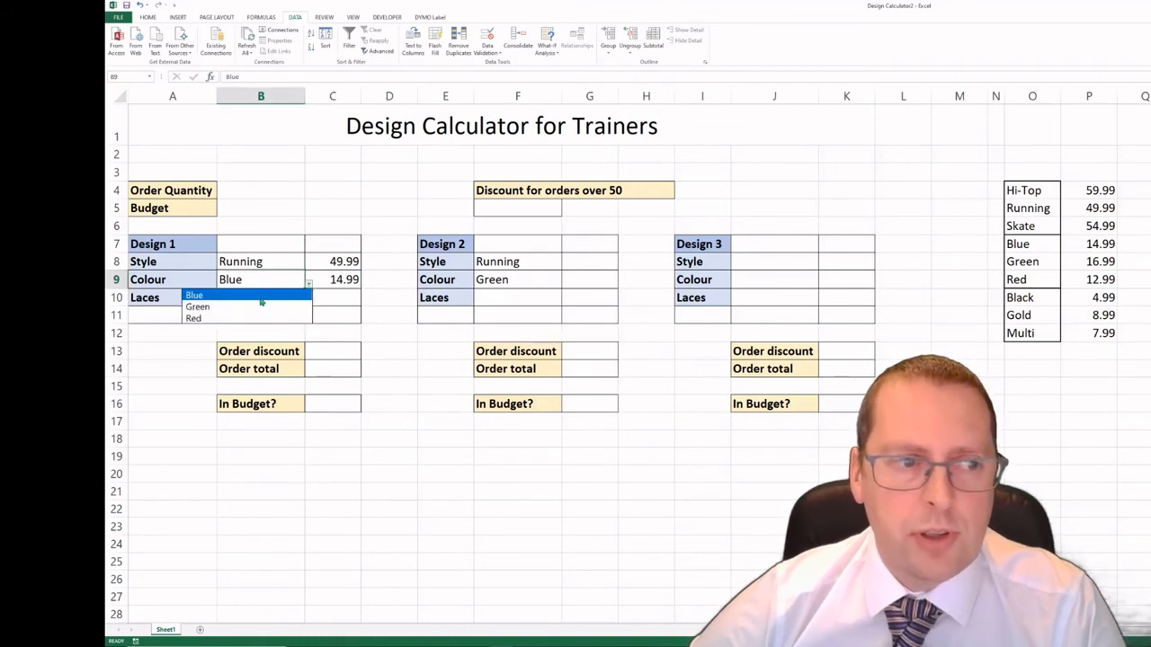
click(243, 307)
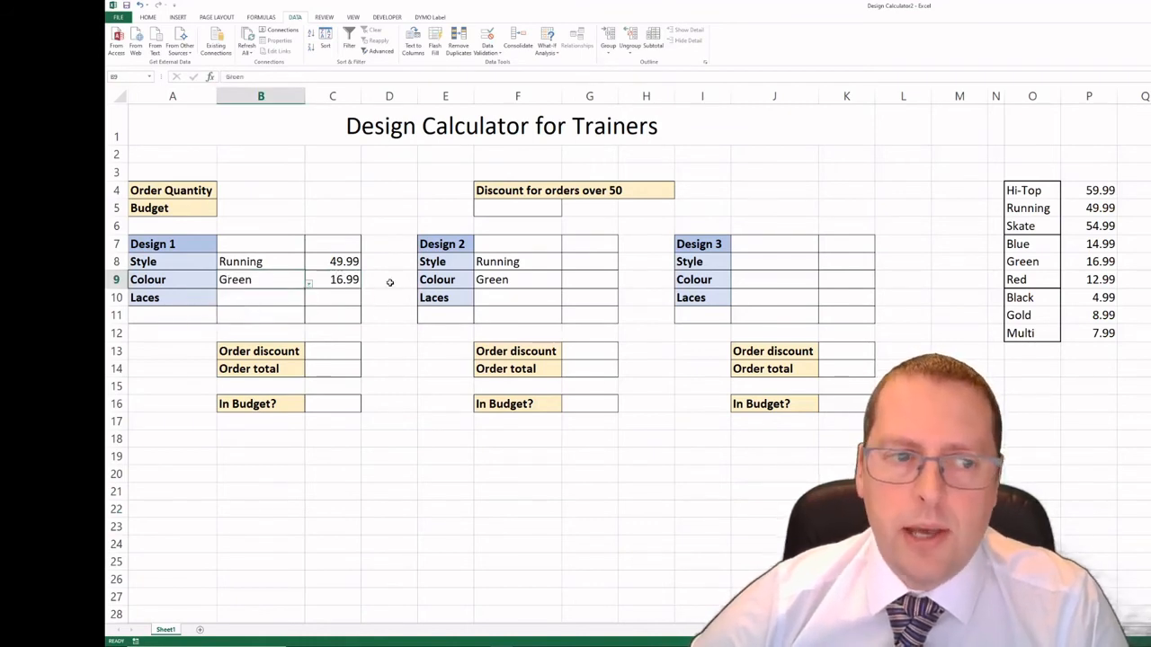
click(381, 310)
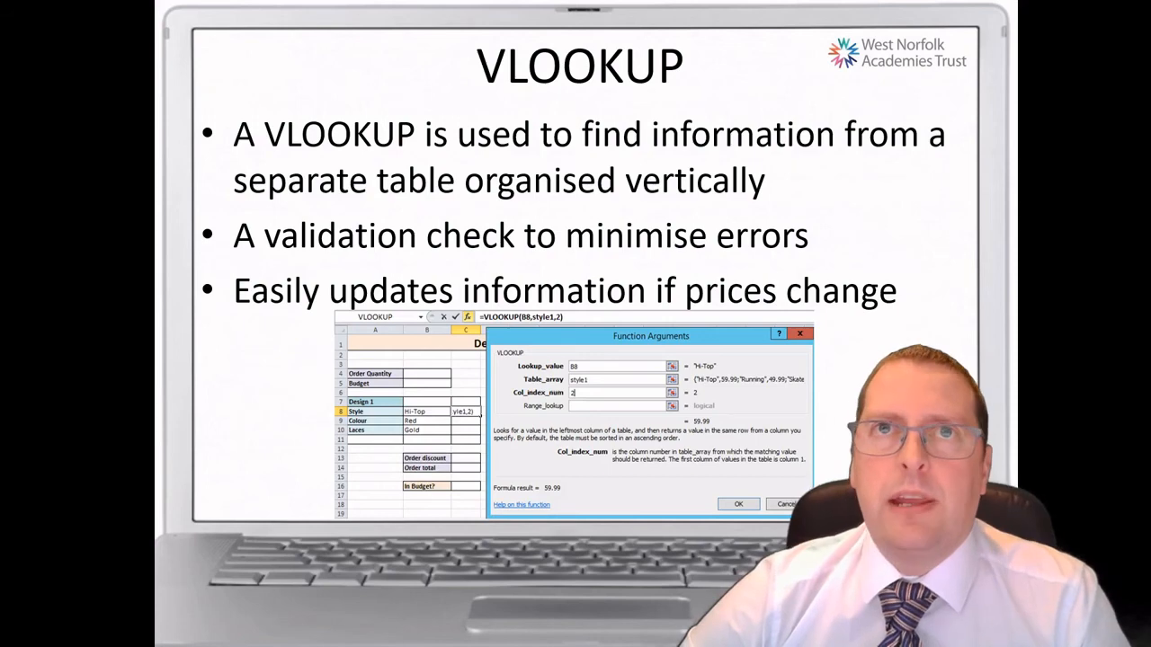
key(Right)
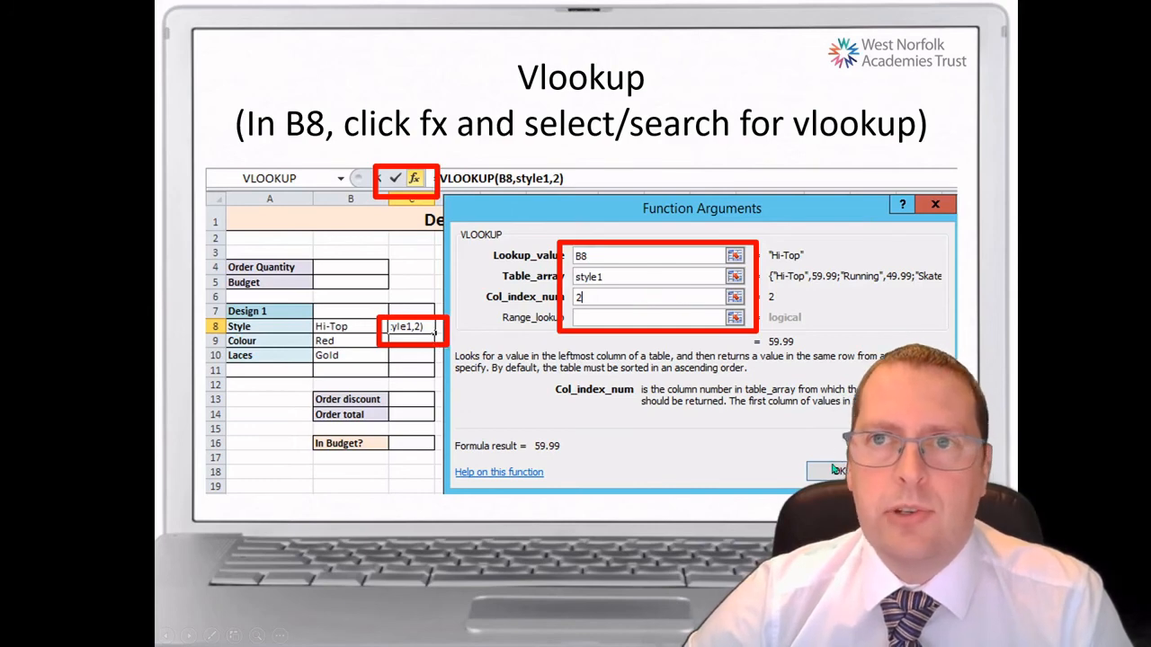
key(Right)
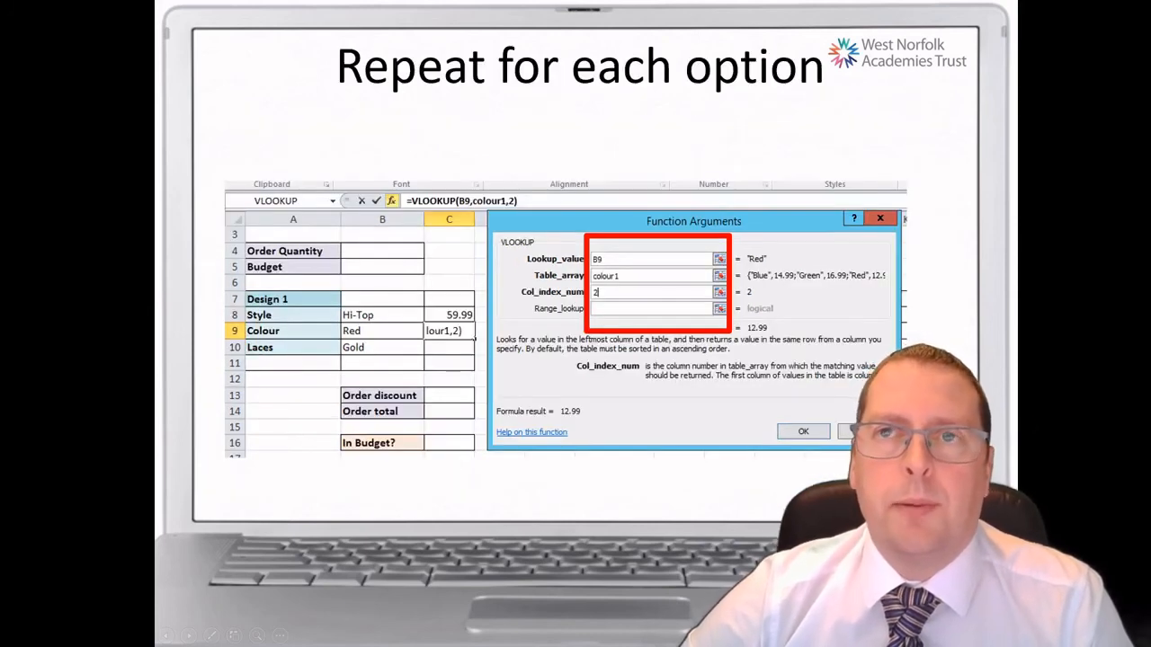
key(Right)
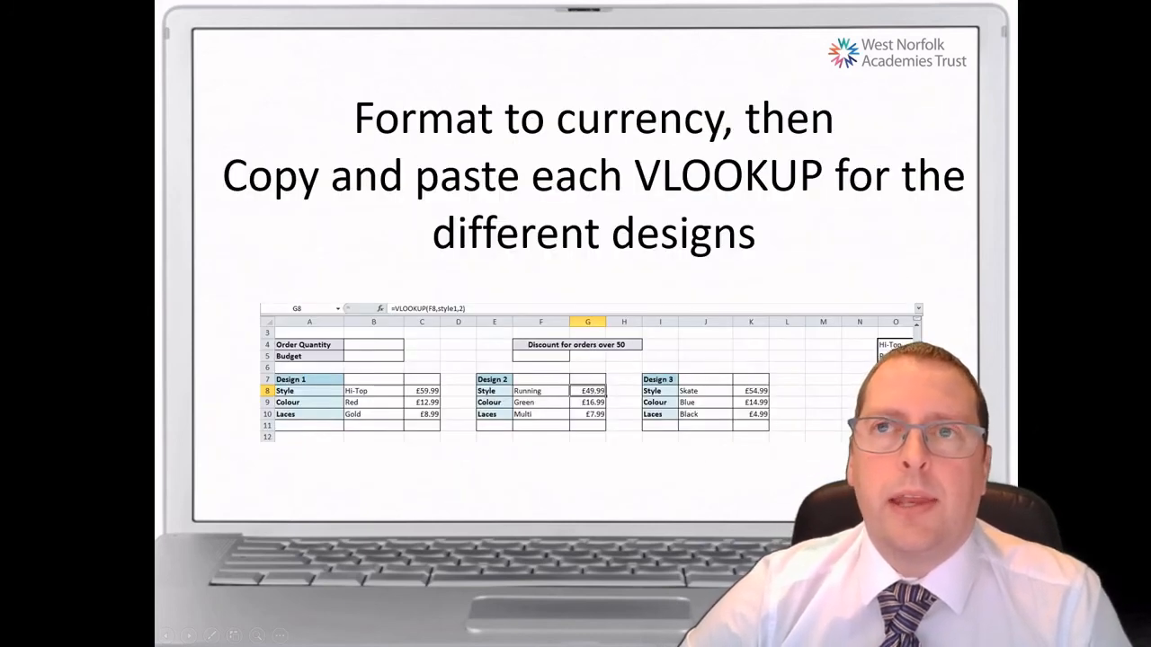
key(Left)
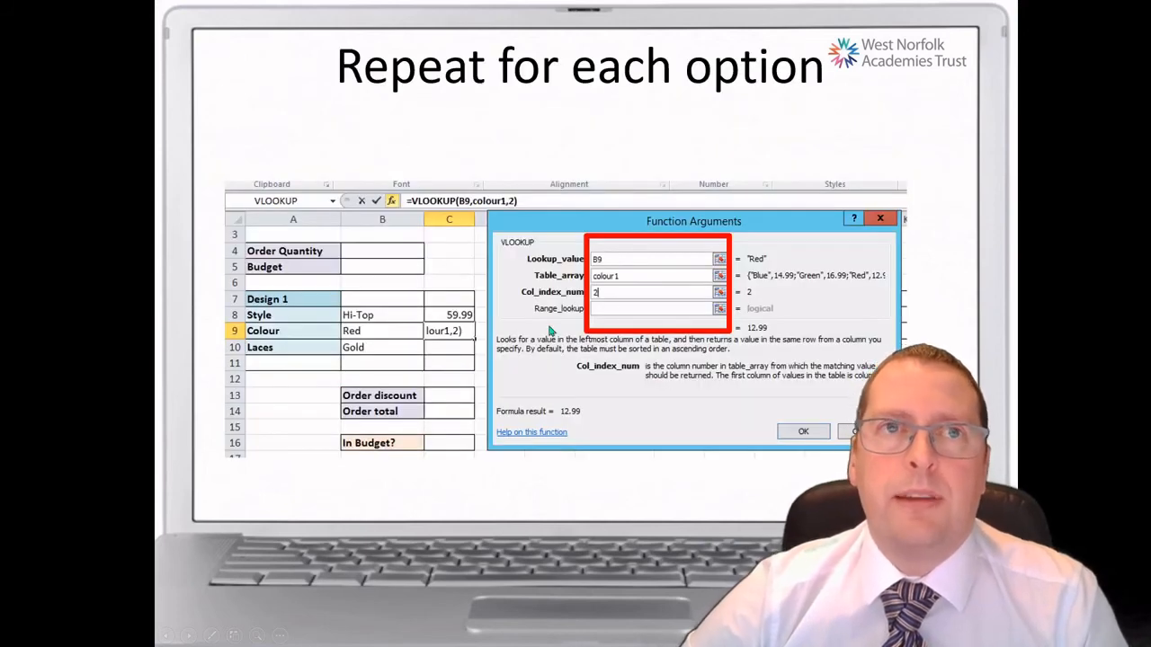
key(Right)
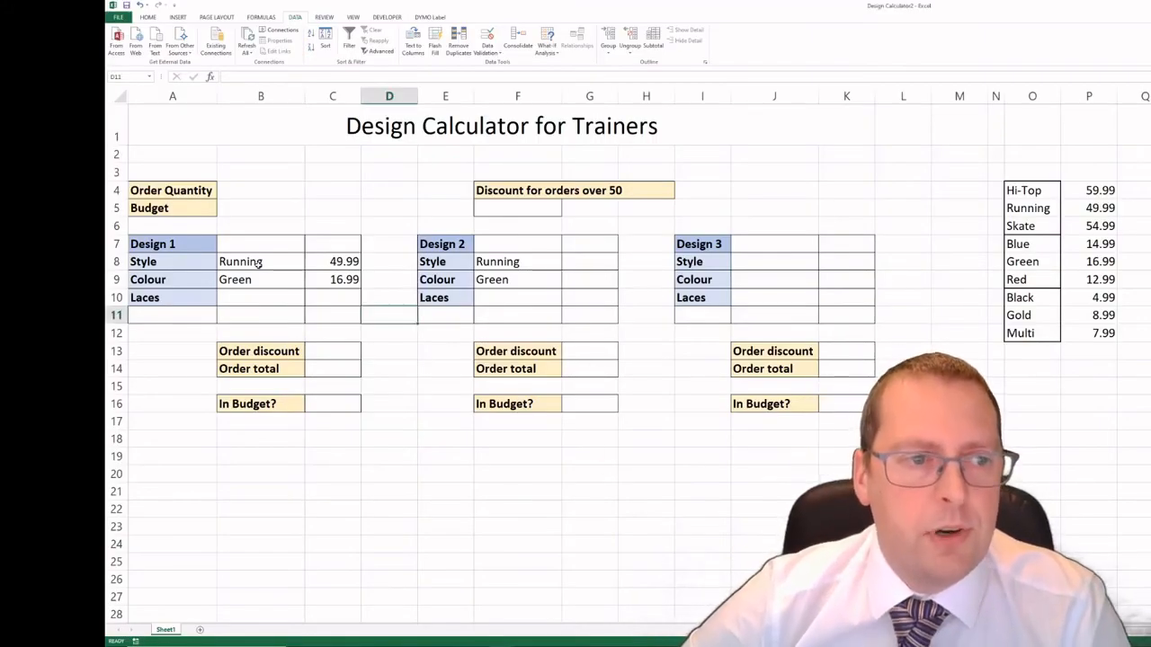
- Copy Design 1's Style price formula from C8 and paste it into G8 beside Design 2's Style
click(345, 261)
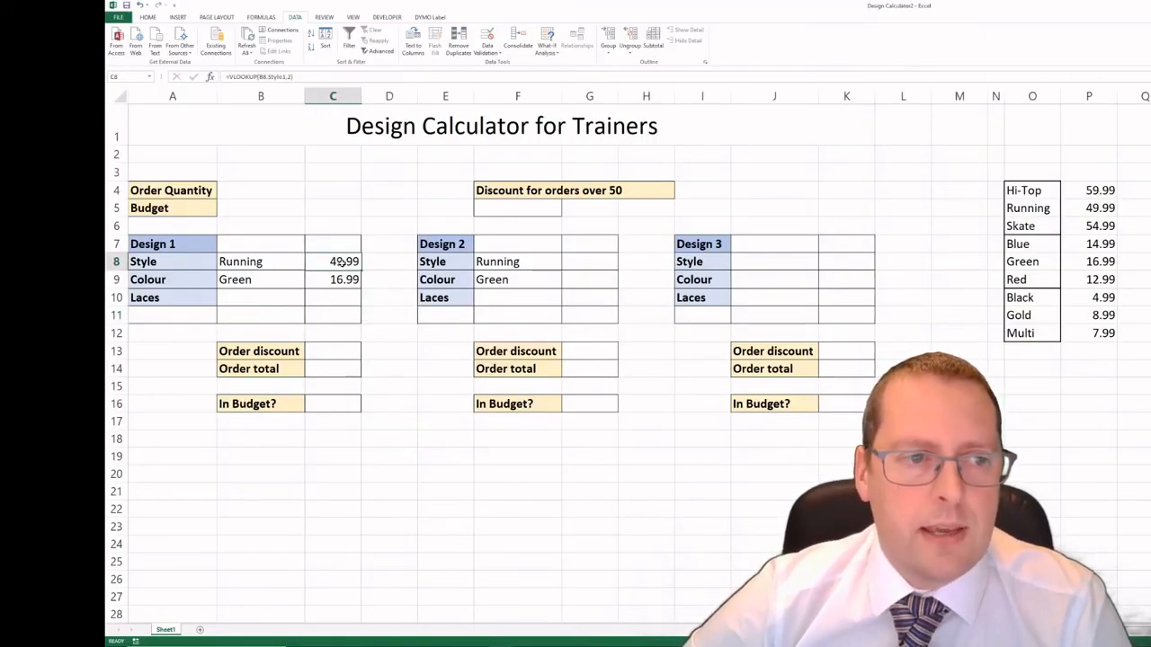
right_click(344, 261)
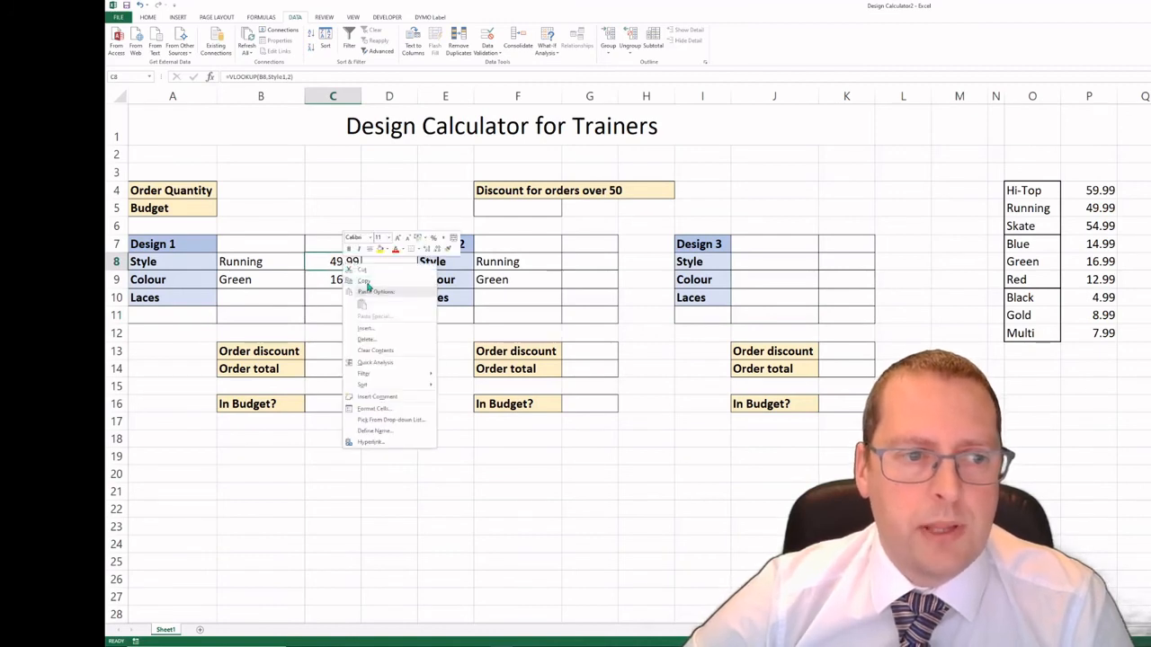
click(367, 286)
click(573, 262)
right_click(573, 262)
click(592, 306)
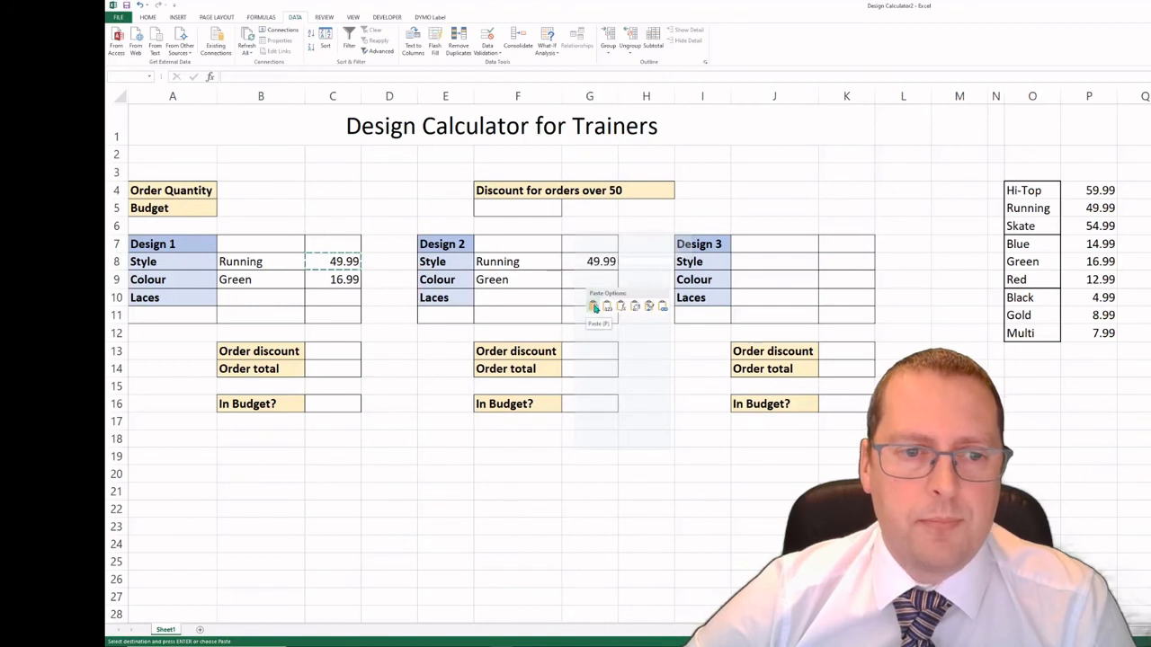
click(653, 437)
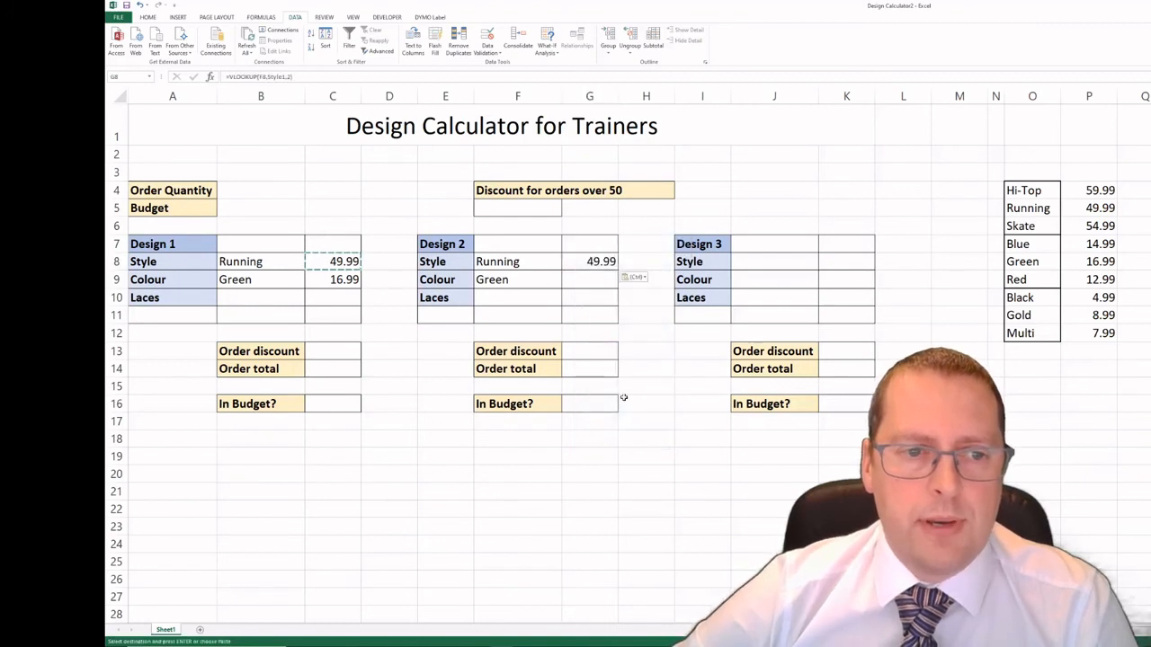
- Change Design 2's Style to Skate to test the copied price lookup
click(556, 263)
click(565, 266)
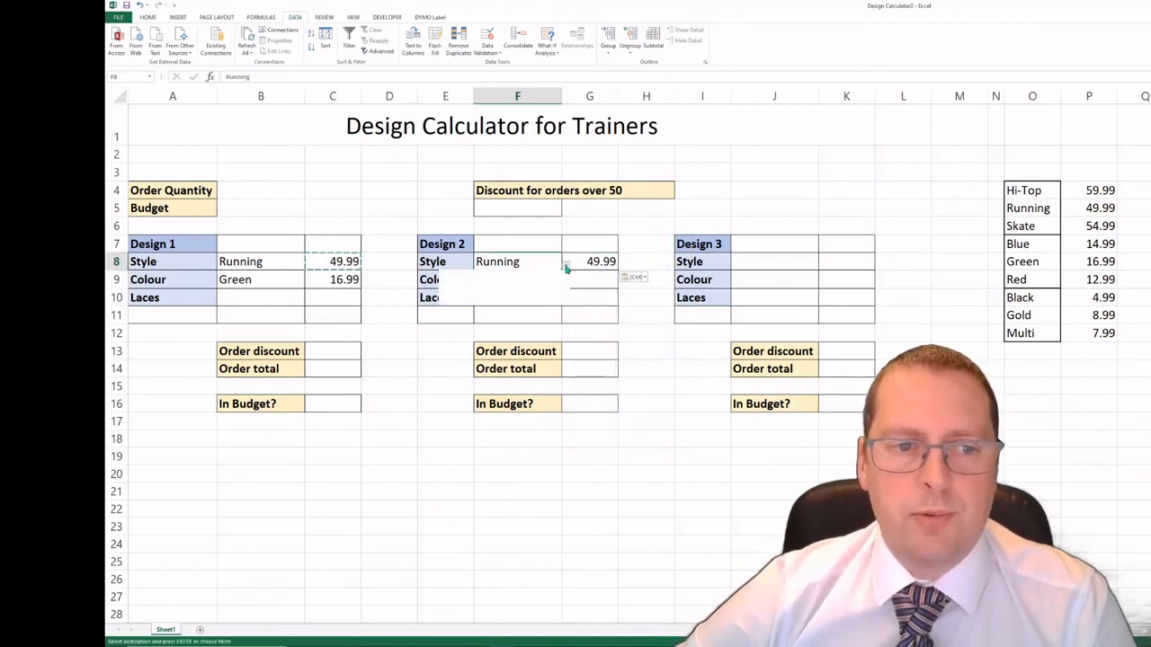
click(504, 302)
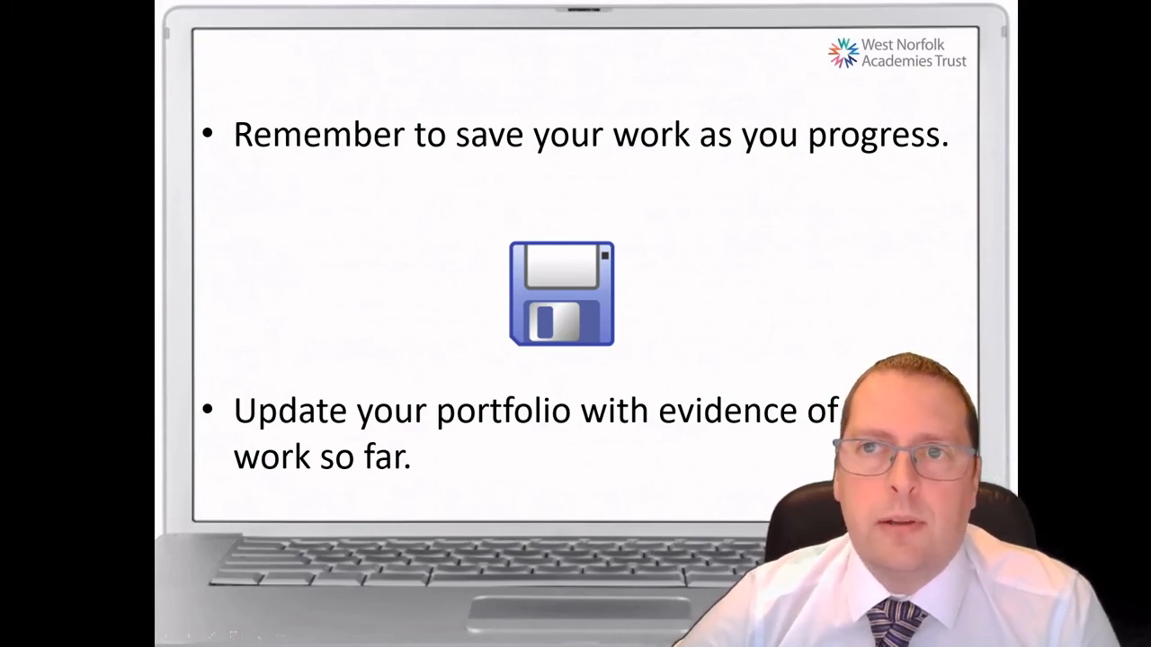
key(Right)
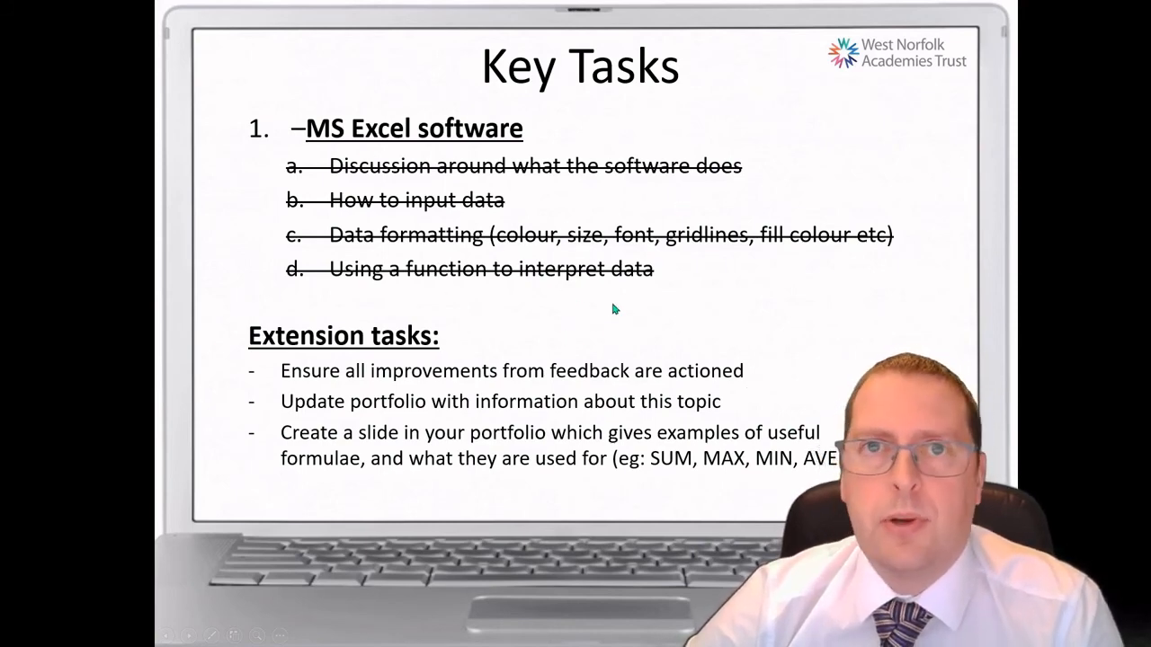
key(Right)
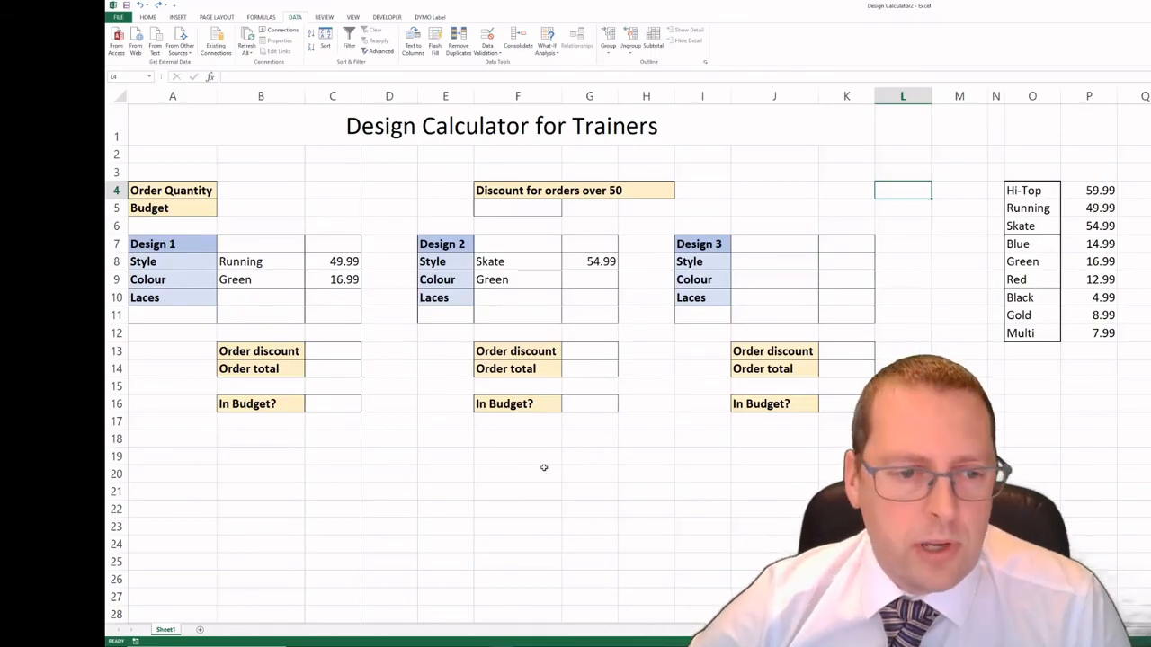
- Switch the worksheet to show the formulas in the cells instead of their results
click(493, 470)
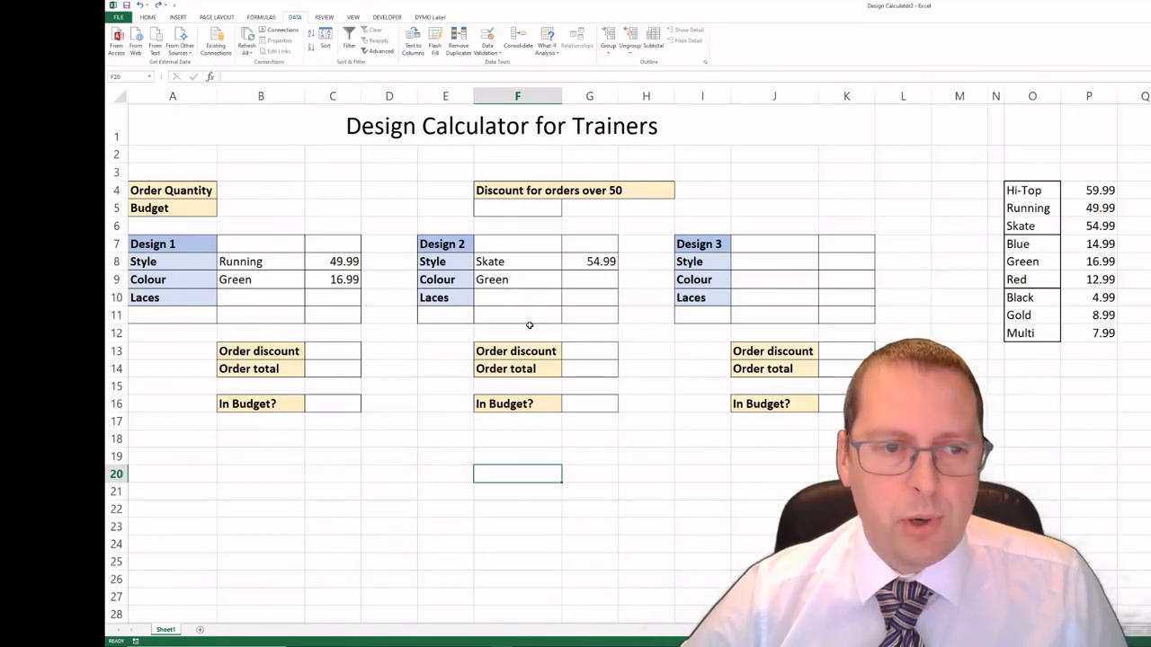
key(ctrl+grave)
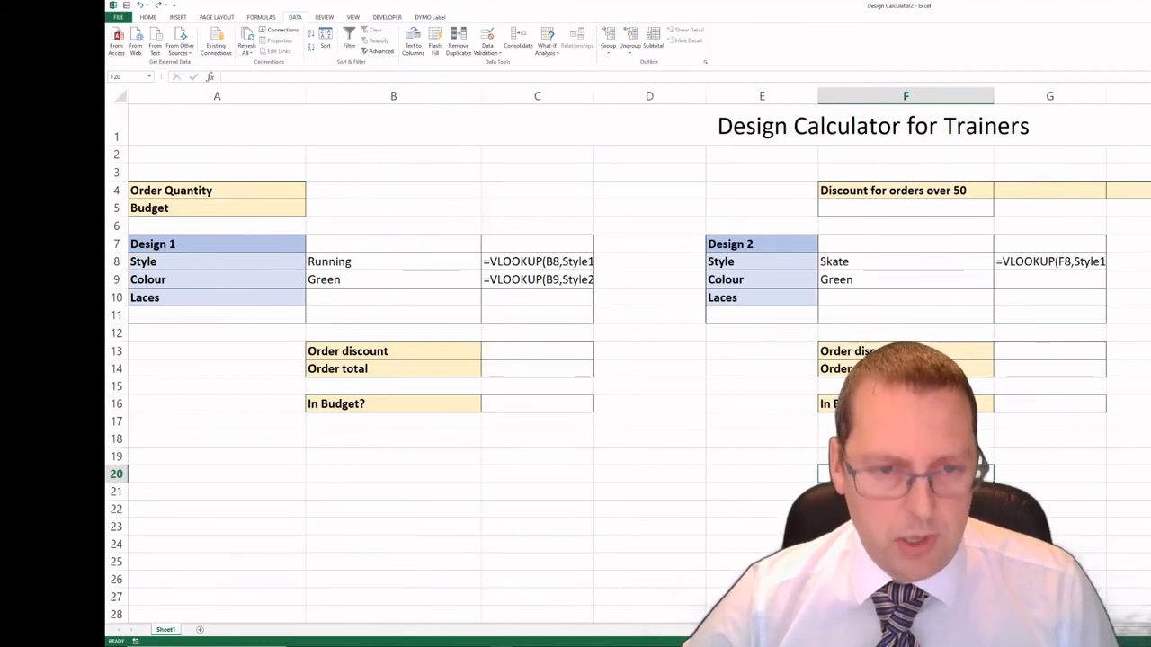
- Switch the worksheet from showing formulas back to showing their calculated results
key(ctrl+grave)
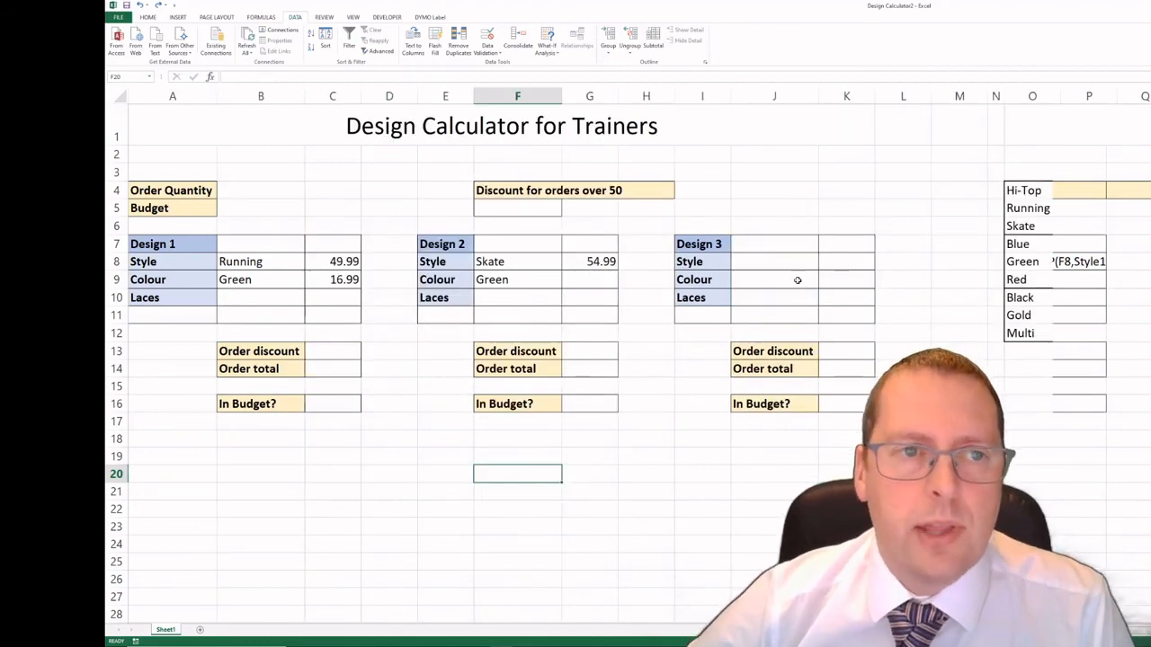
- Display the worksheet's formulas in the cells with the Show Formulas command, and turn that option off again
click(356, 18)
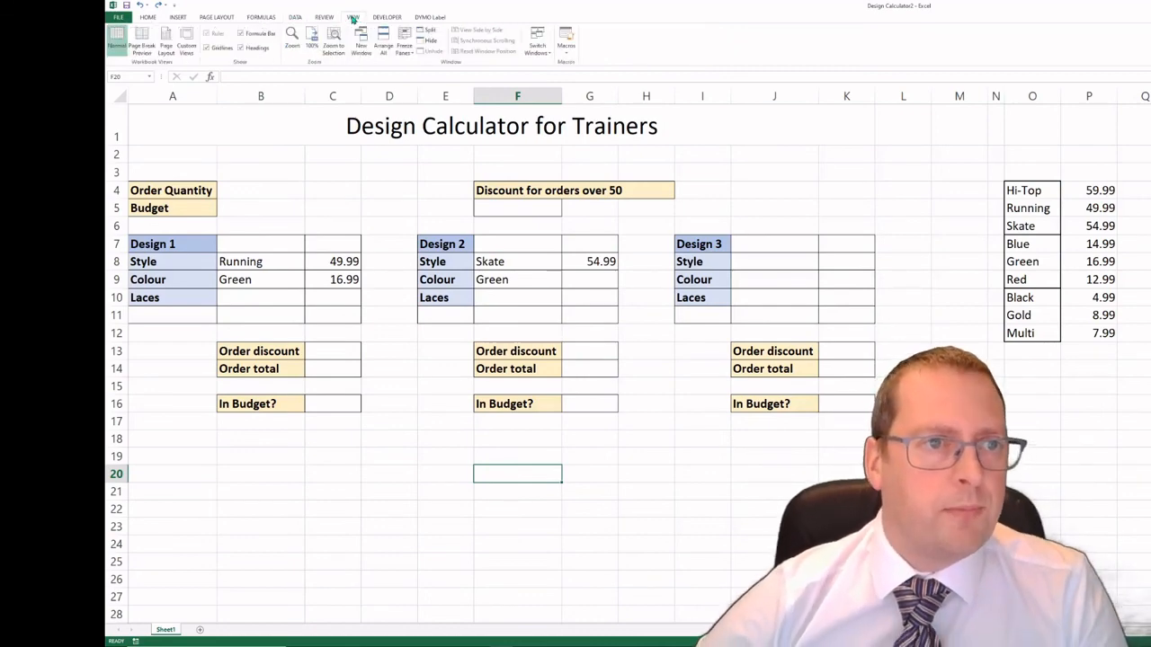
click(260, 18)
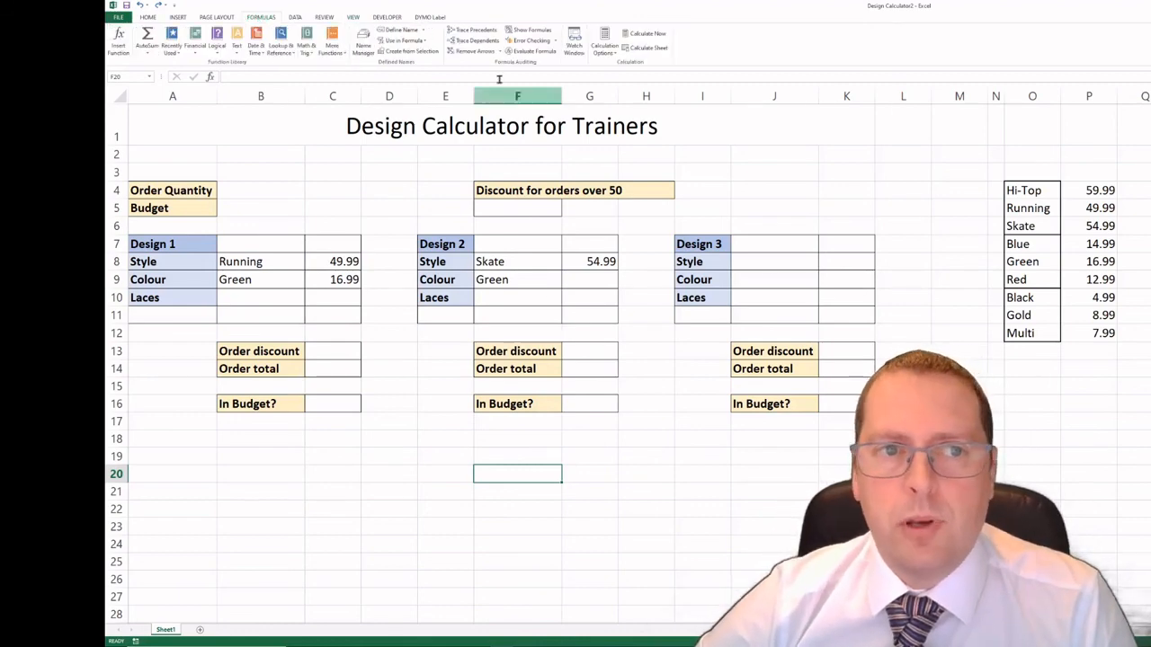
click(534, 32)
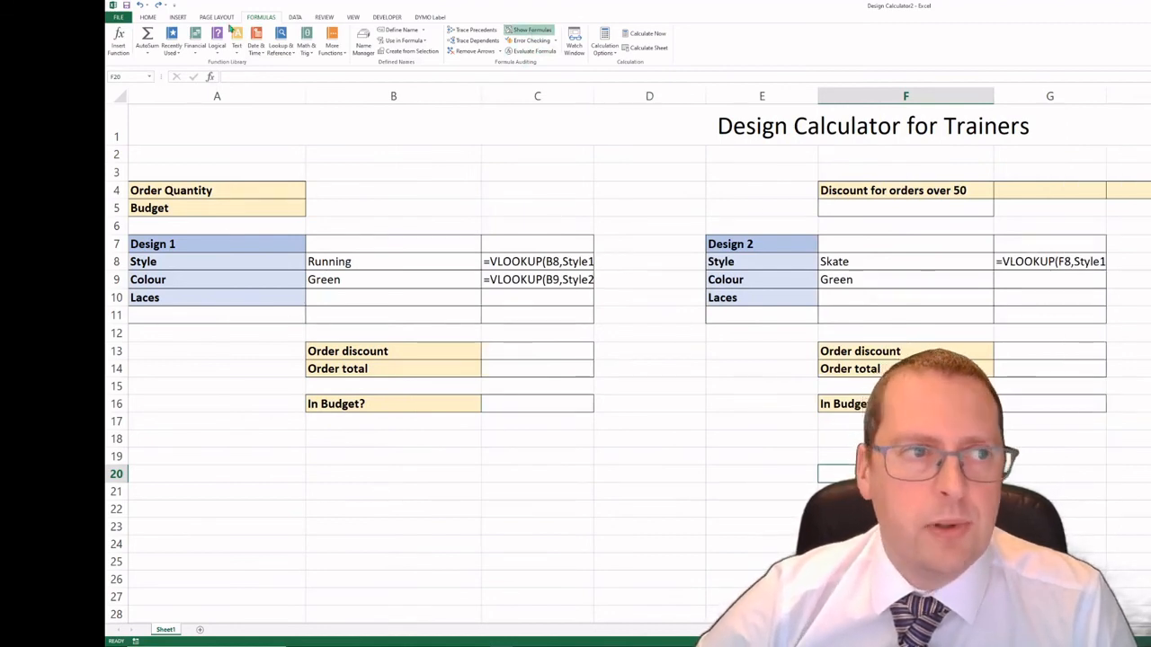
click(532, 31)
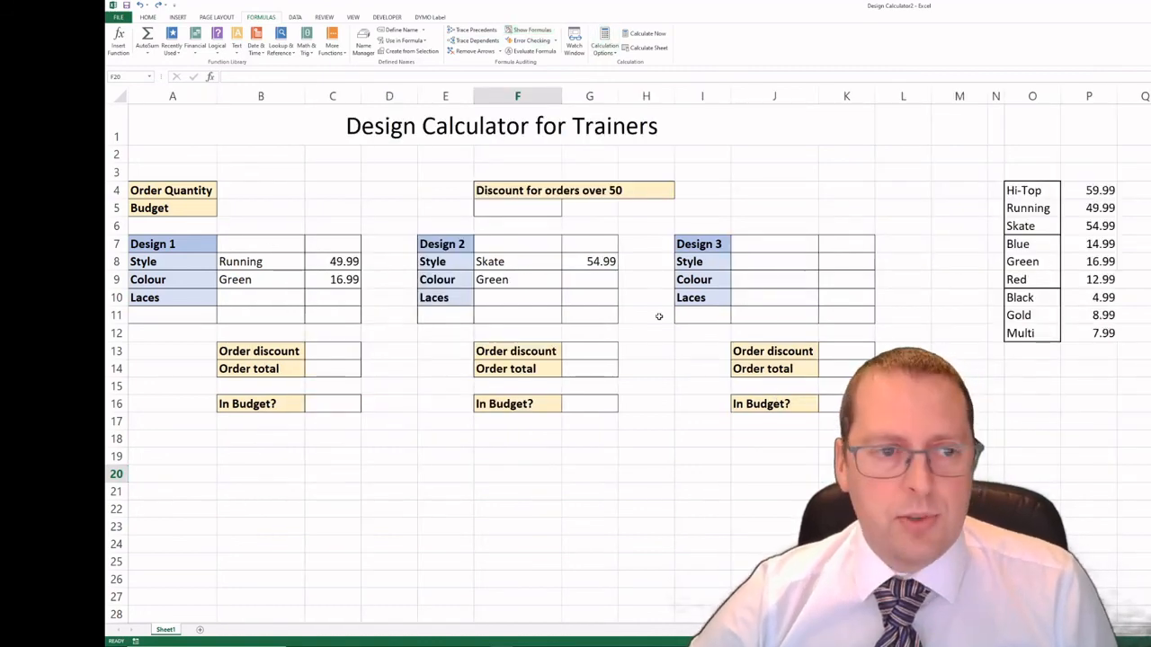
- Toggle the worksheet between formula view and results view twice, ending with the calculated results displayed
key(ctrl+grave)
key(ctrl+grave)
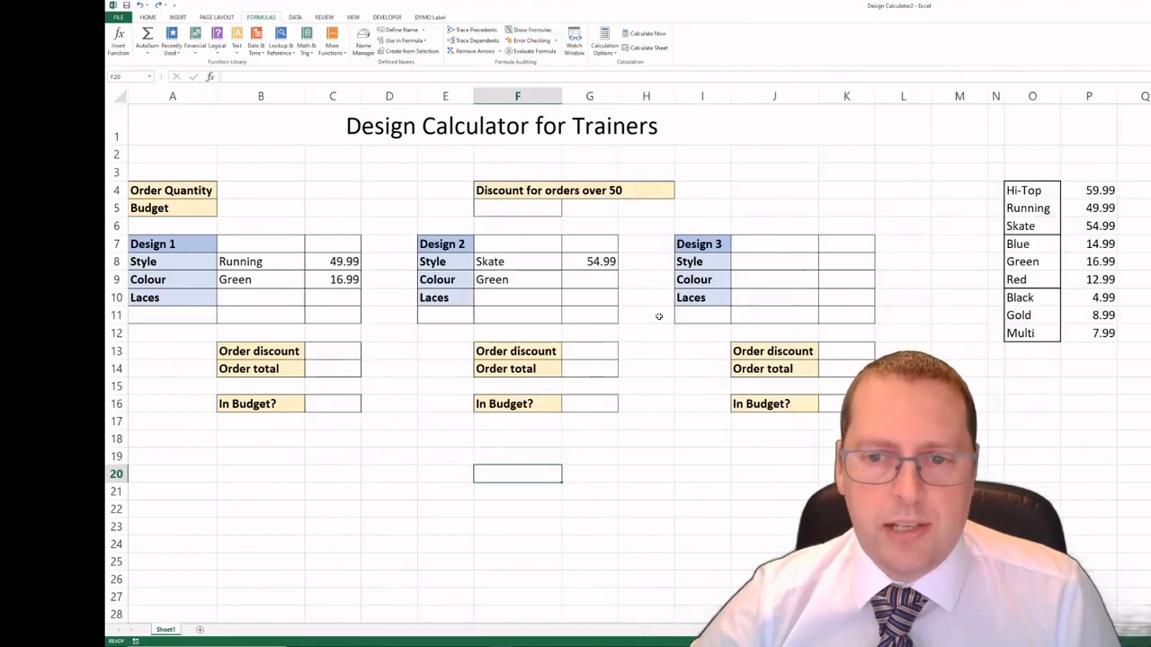
key(ctrl+grave)
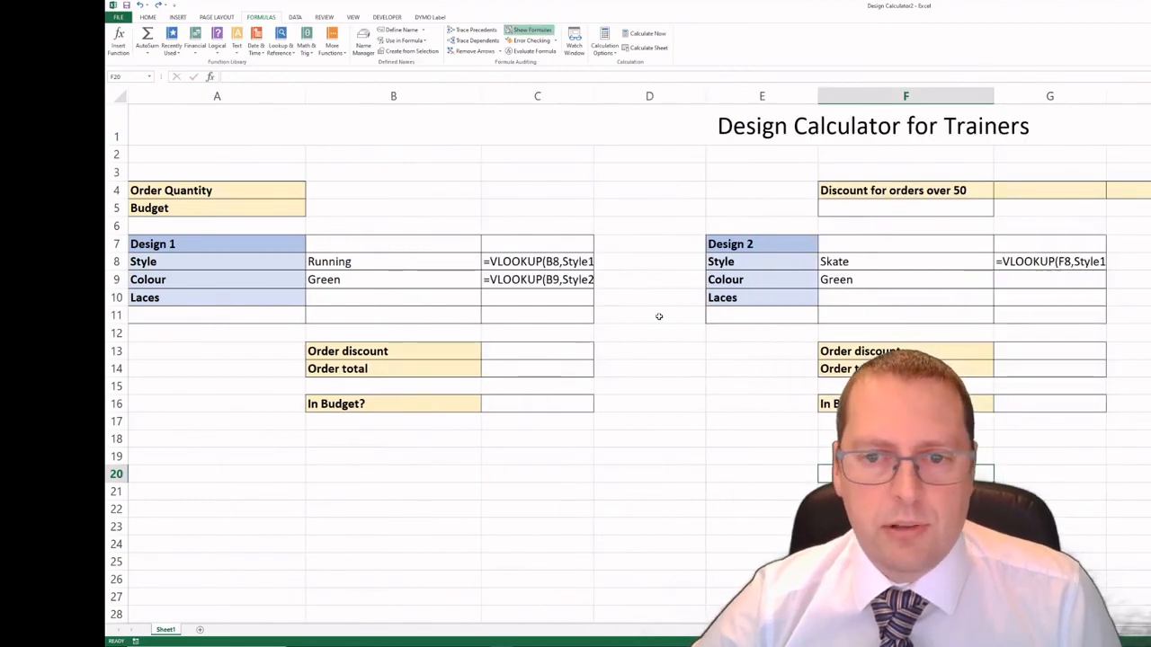
key(ctrl+grave)
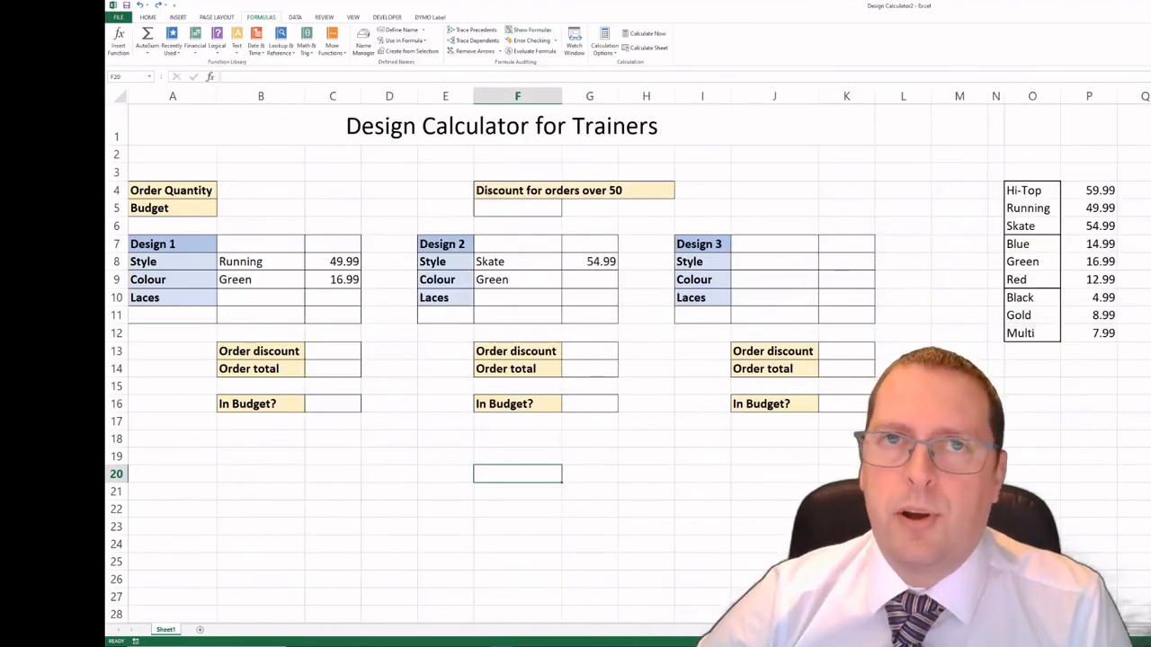